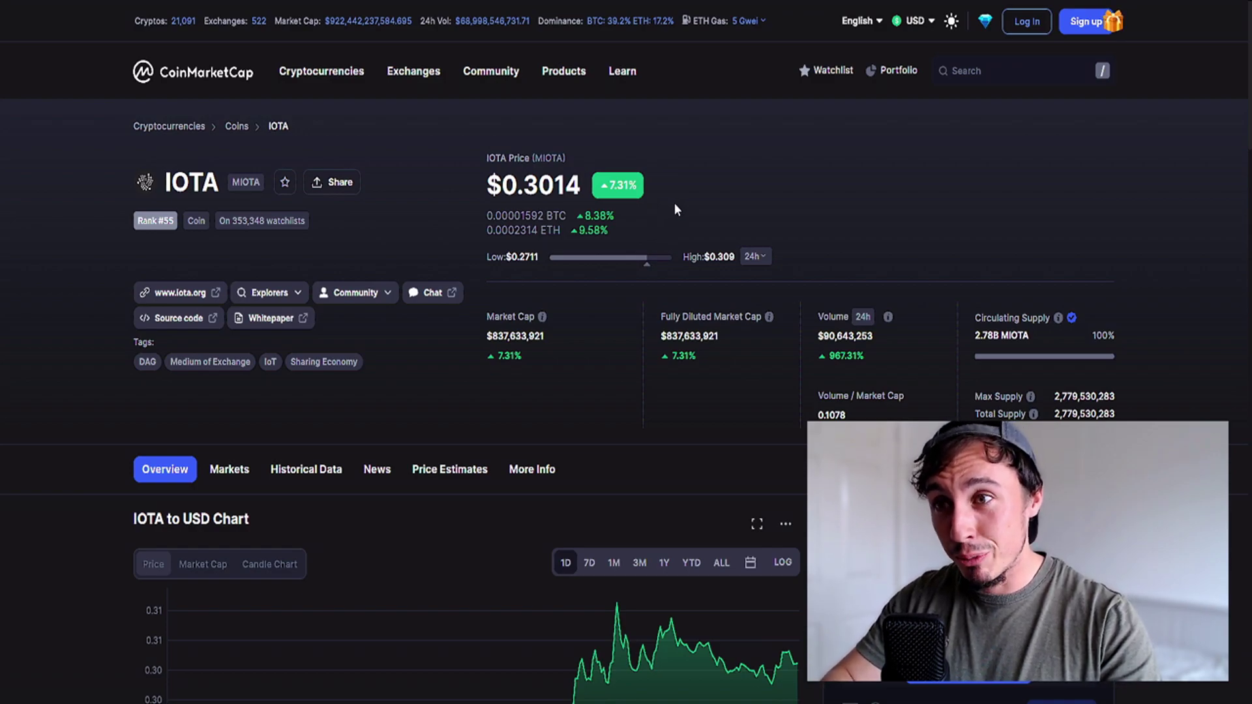
scroll(675, 203, "down", 3)
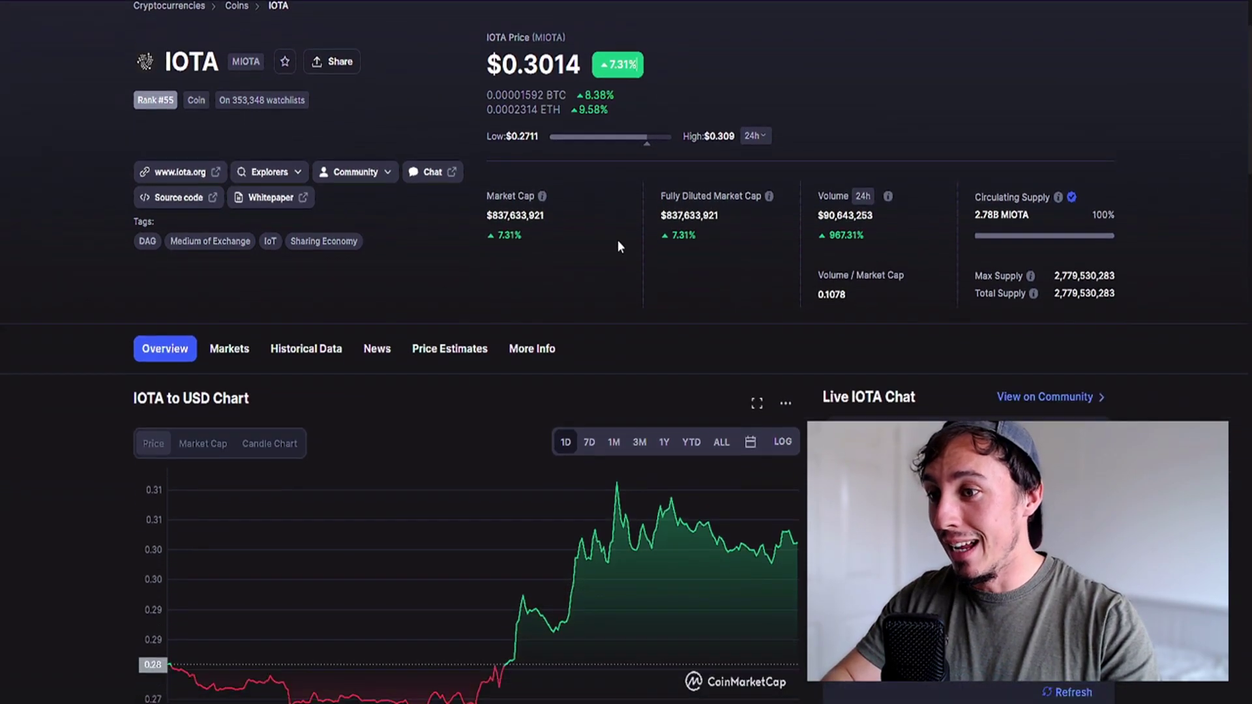
Step: Show IOTA's market cap over its full history on CoinMarketCap, expanded to full screen
left_click(718, 446)
left_click(202, 443)
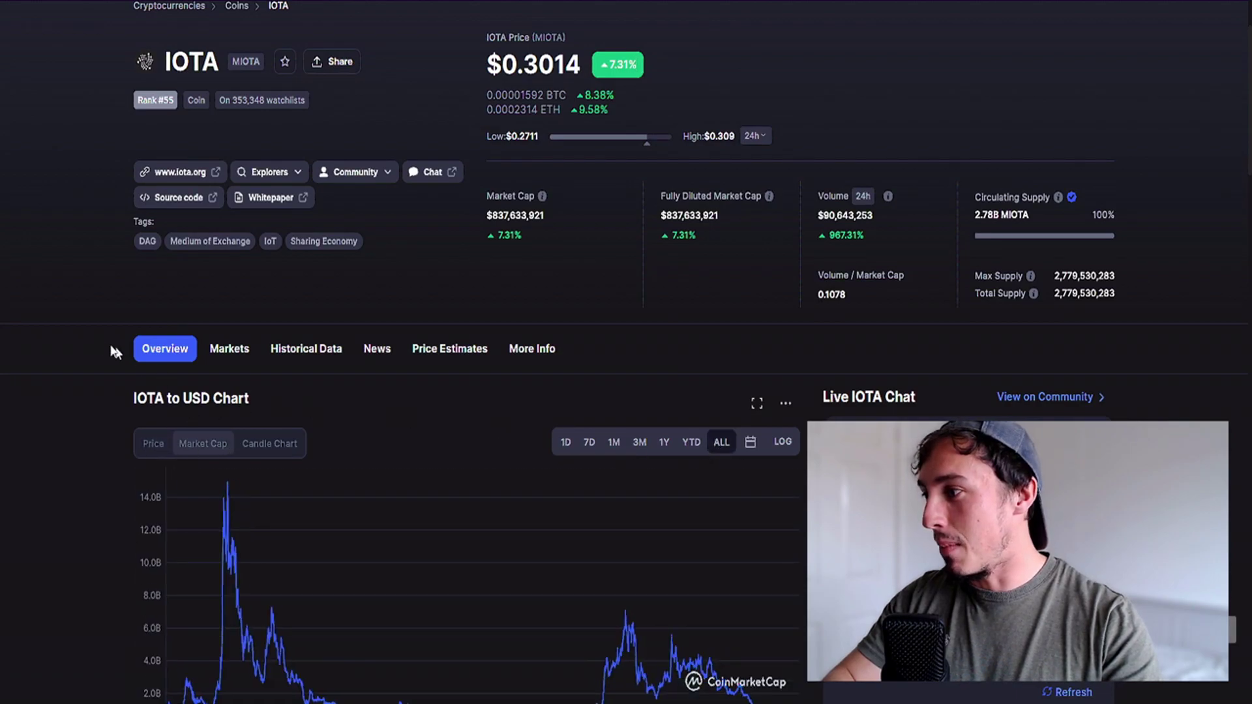
scroll(96, 394, "down", 1)
scroll(97, 393, "down", 1)
left_click(757, 351)
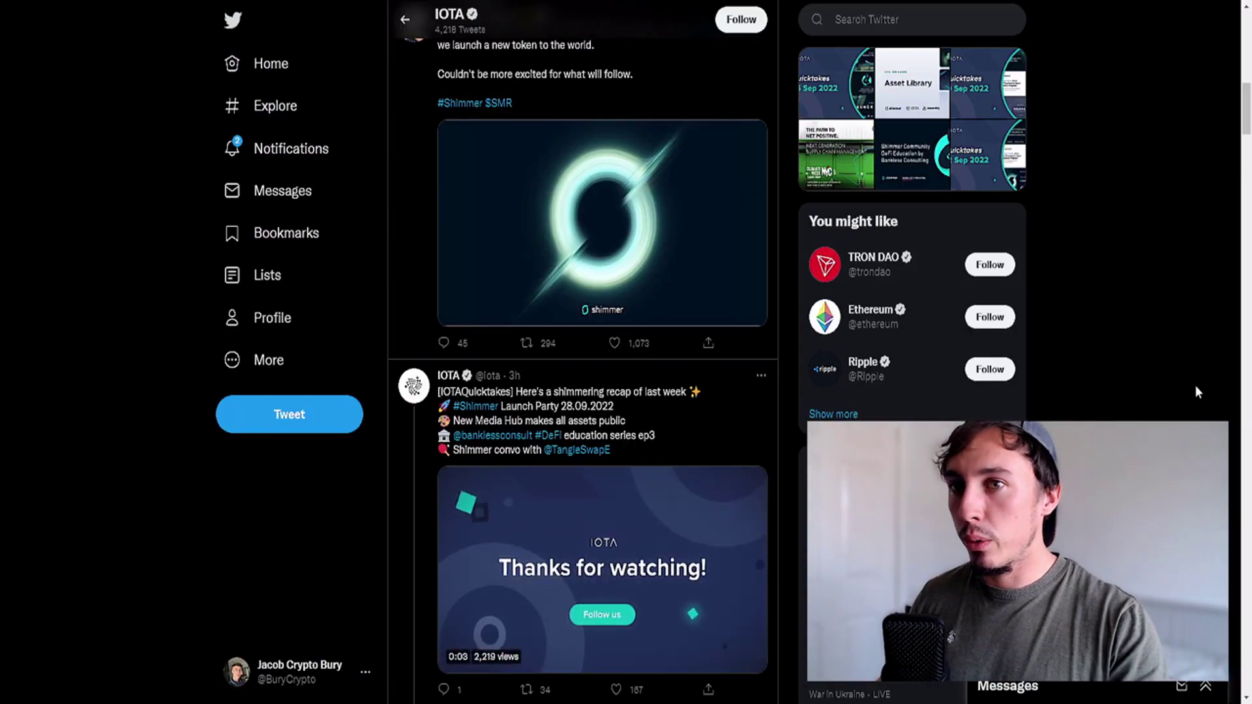
scroll(587, 293, "up", 3)
scroll(587, 293, "up", 1)
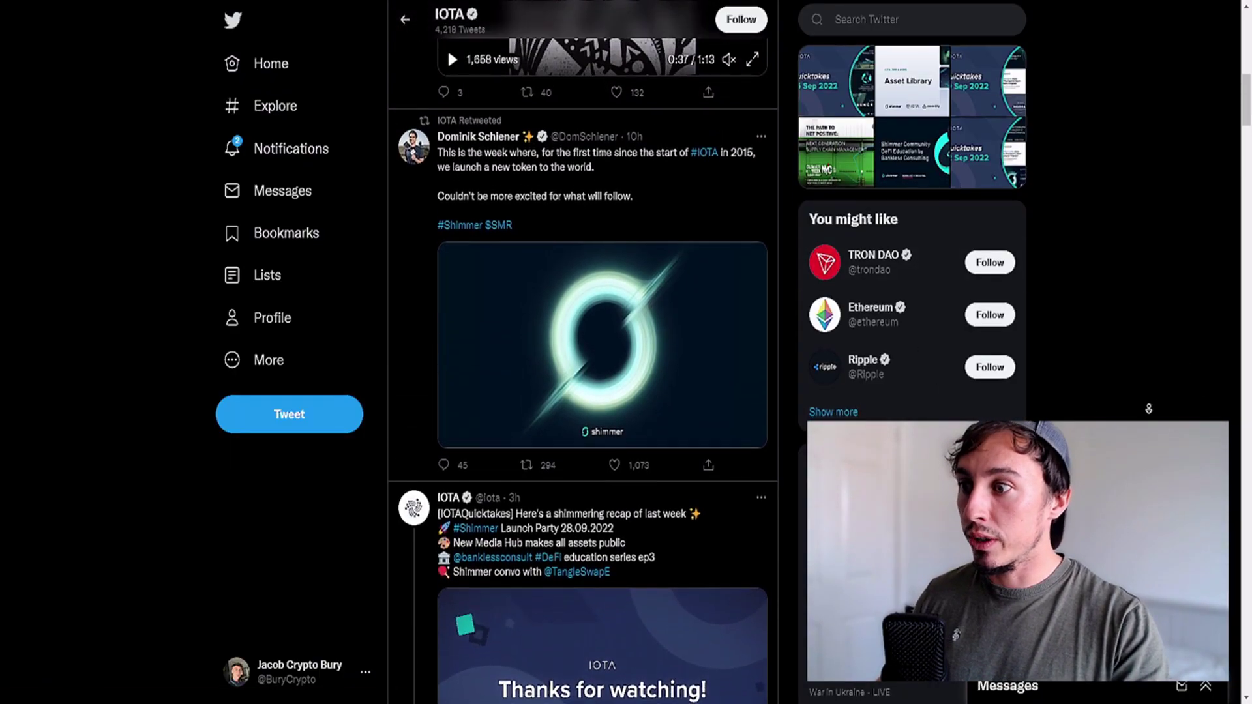
scroll(587, 293, "down", 1)
scroll(587, 294, "down", 1)
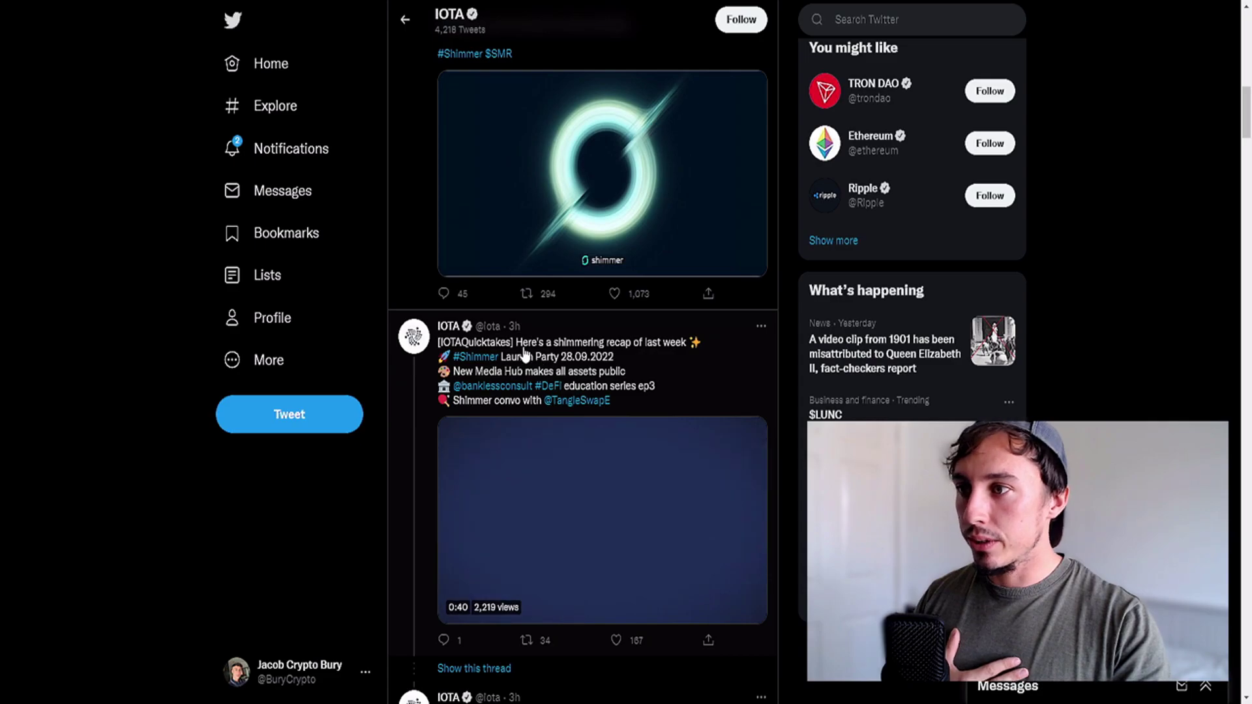
scroll(541, 364, "up", 3)
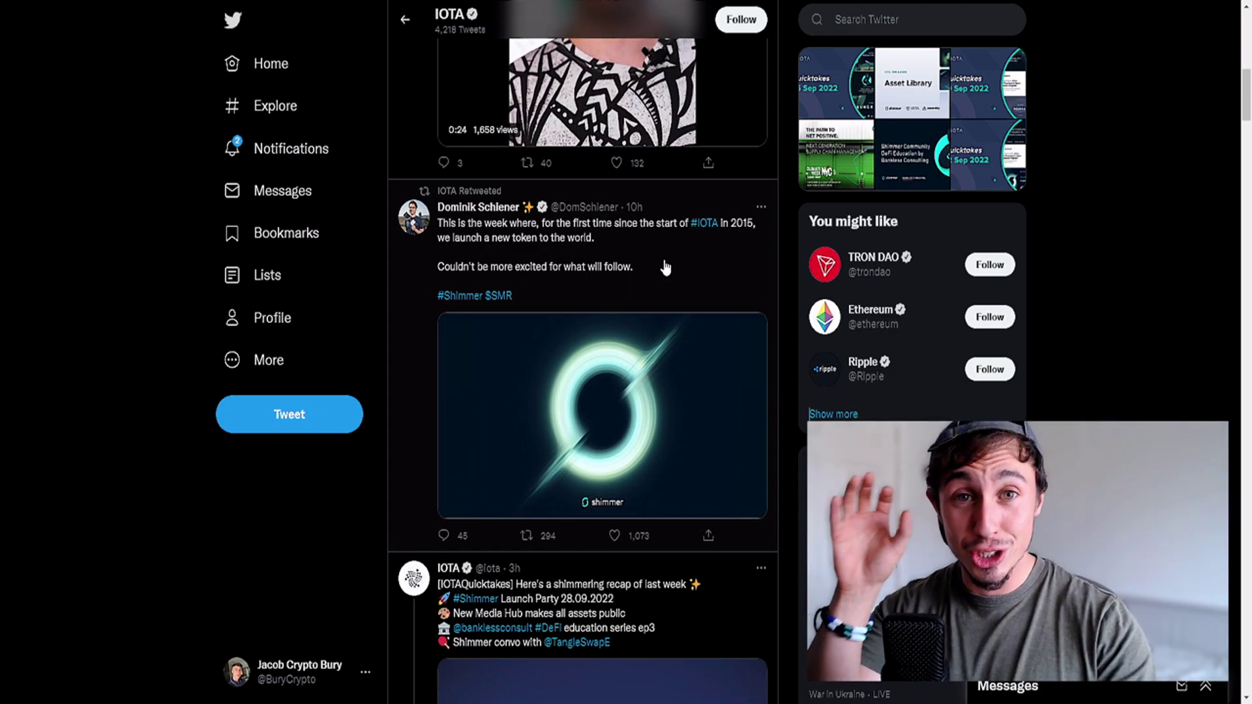
scroll(510, 402, "down", 3)
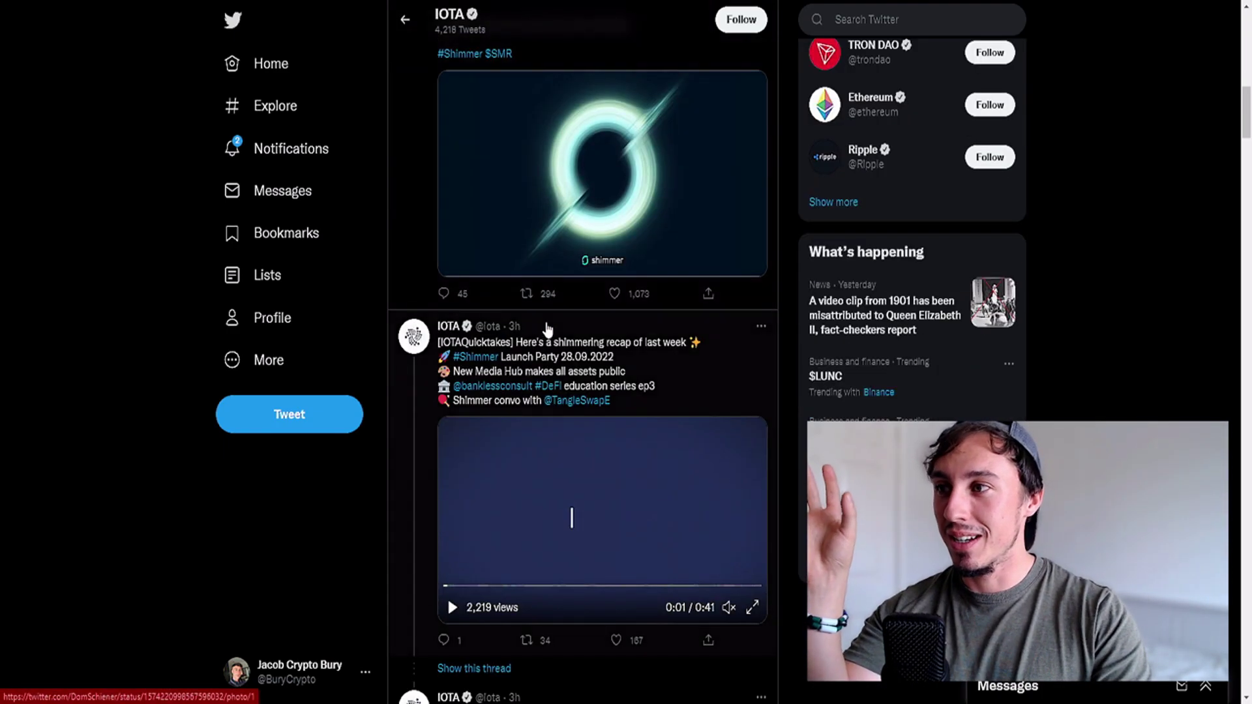
scroll(548, 331, "up", 6)
scroll(548, 331, "down", 3)
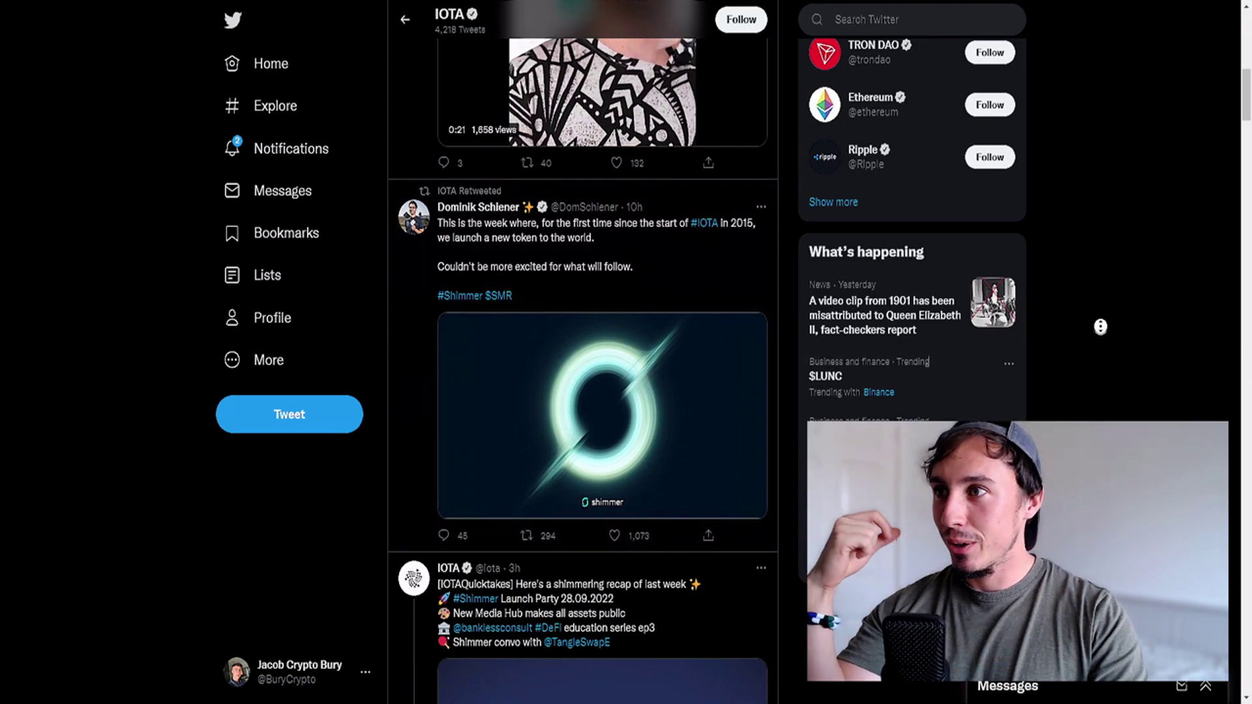
scroll(1087, 353, "down", 1)
scroll(1109, 361, "down", 5)
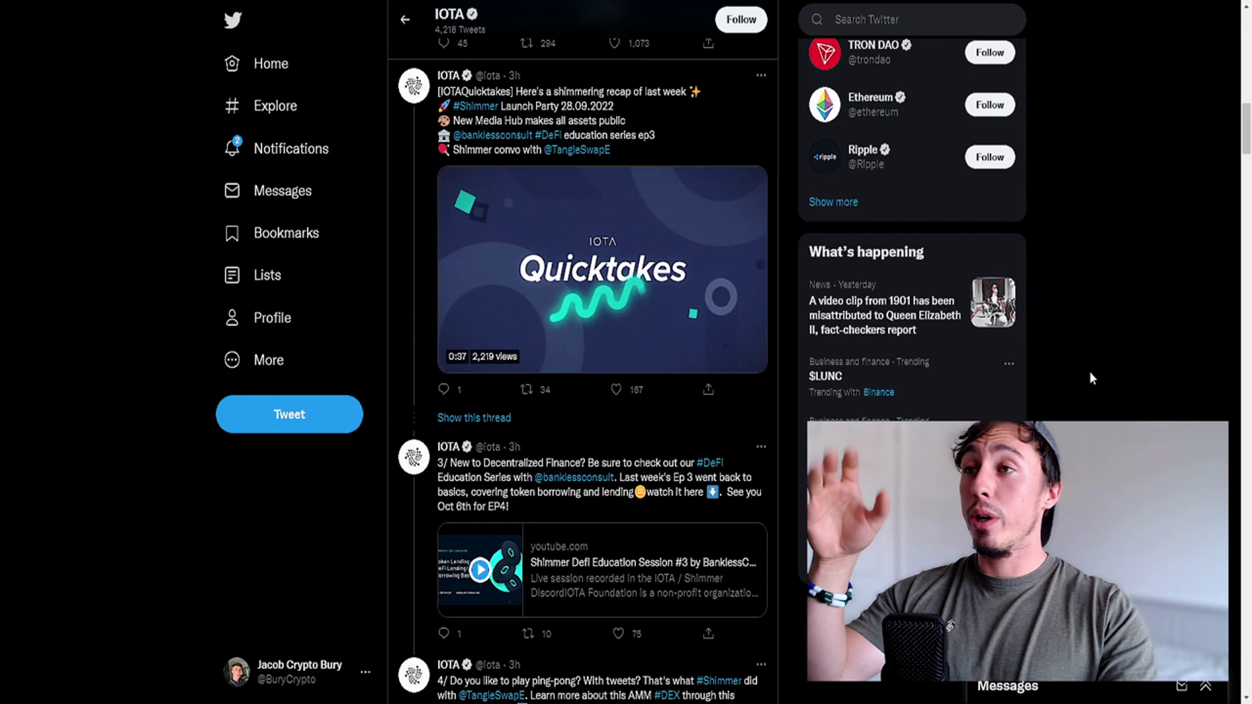
scroll(1090, 371, "up", 1)
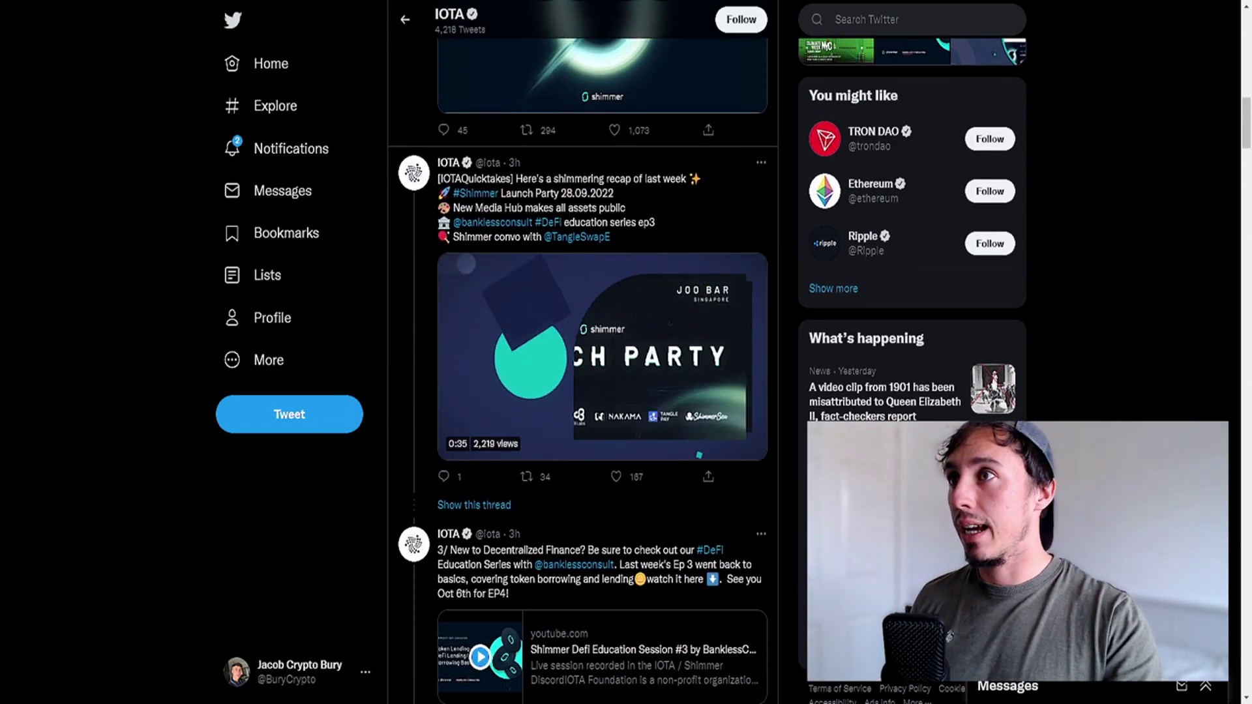
Step: Compress the IOTA/USDT price scale, keep the 4h interval, then bring up the Discord chat
key("alt+Tab")
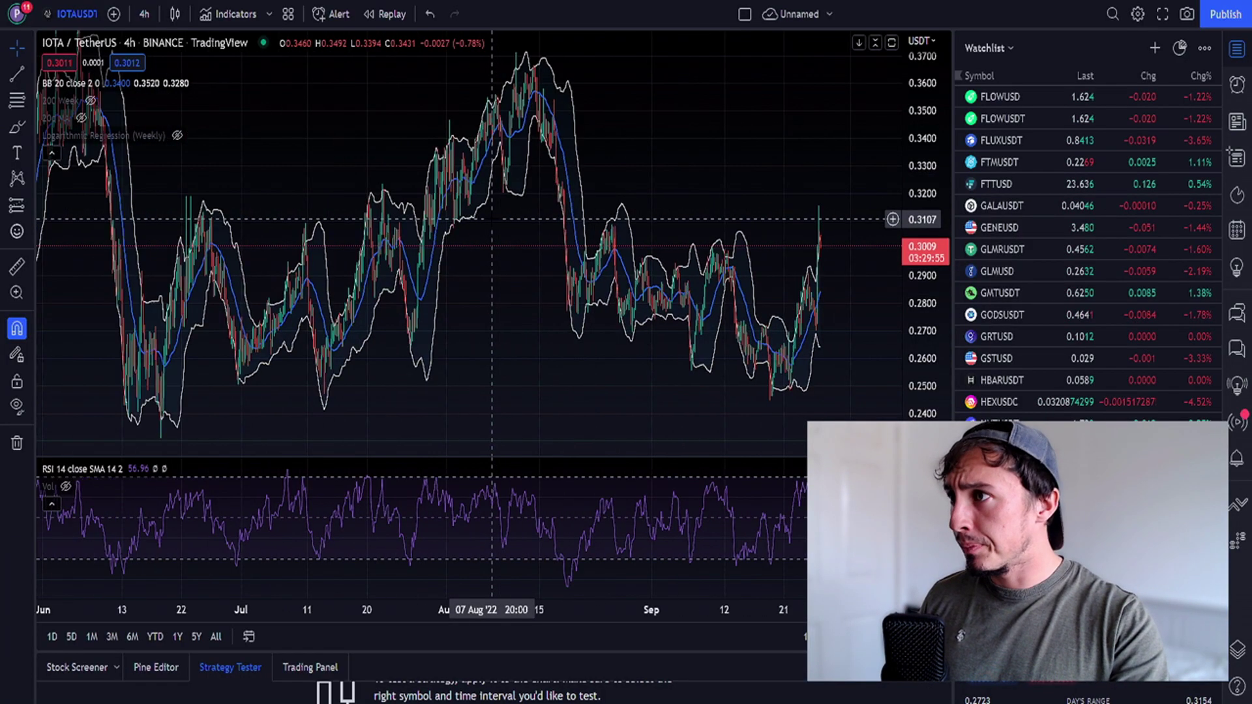
scroll(493, 212, "down", 4)
scroll(636, 177, "down", 4)
scroll(712, 149, "down", 3)
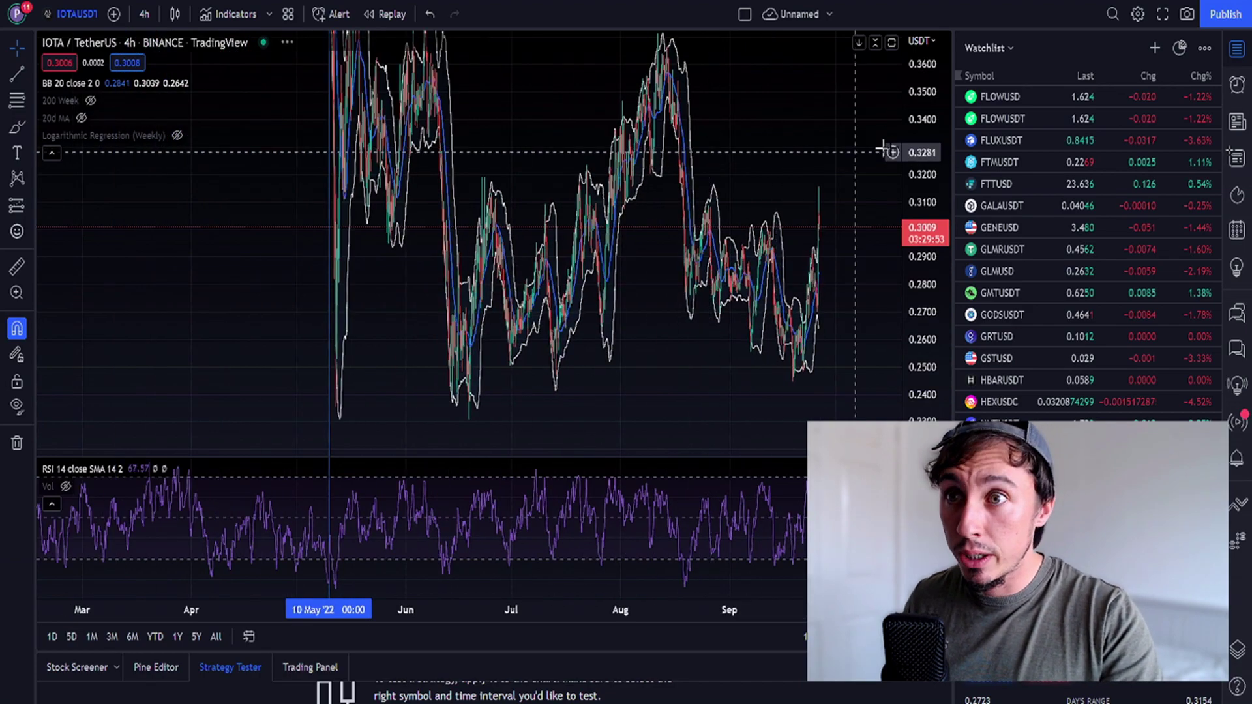
left_click_drag(929, 110, 925, 167)
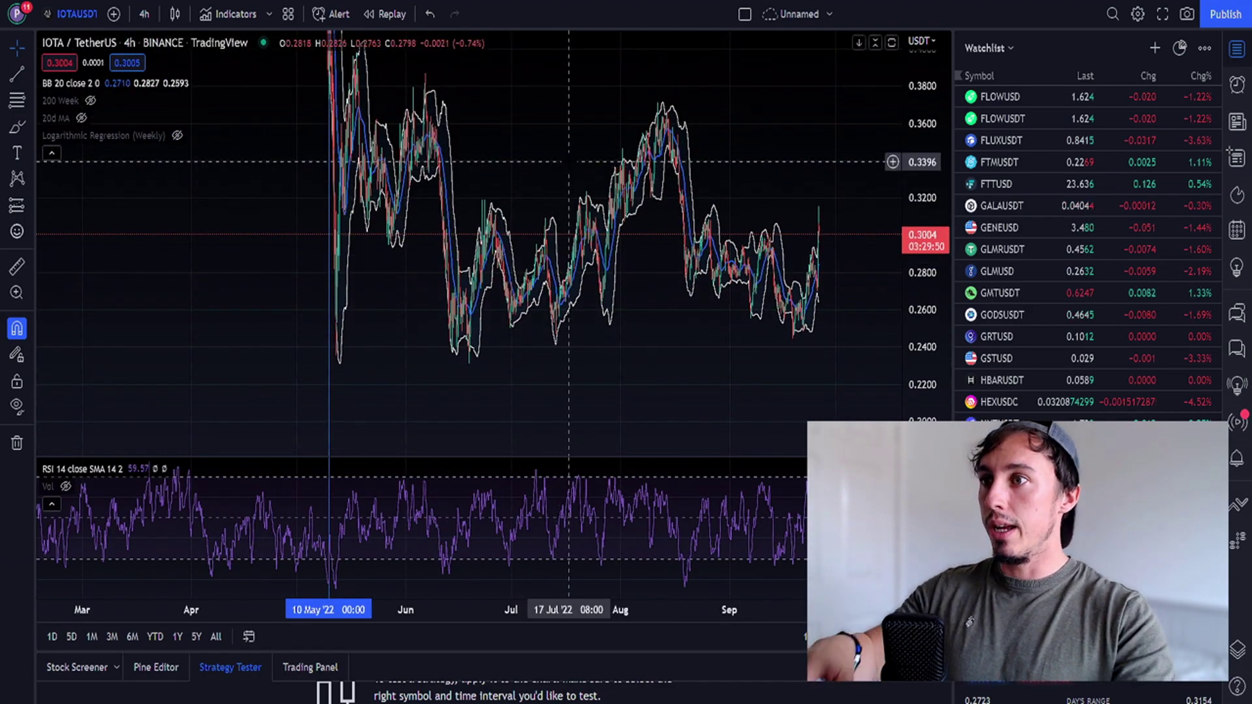
scroll(587, 196, "down", 2)
left_click(145, 17)
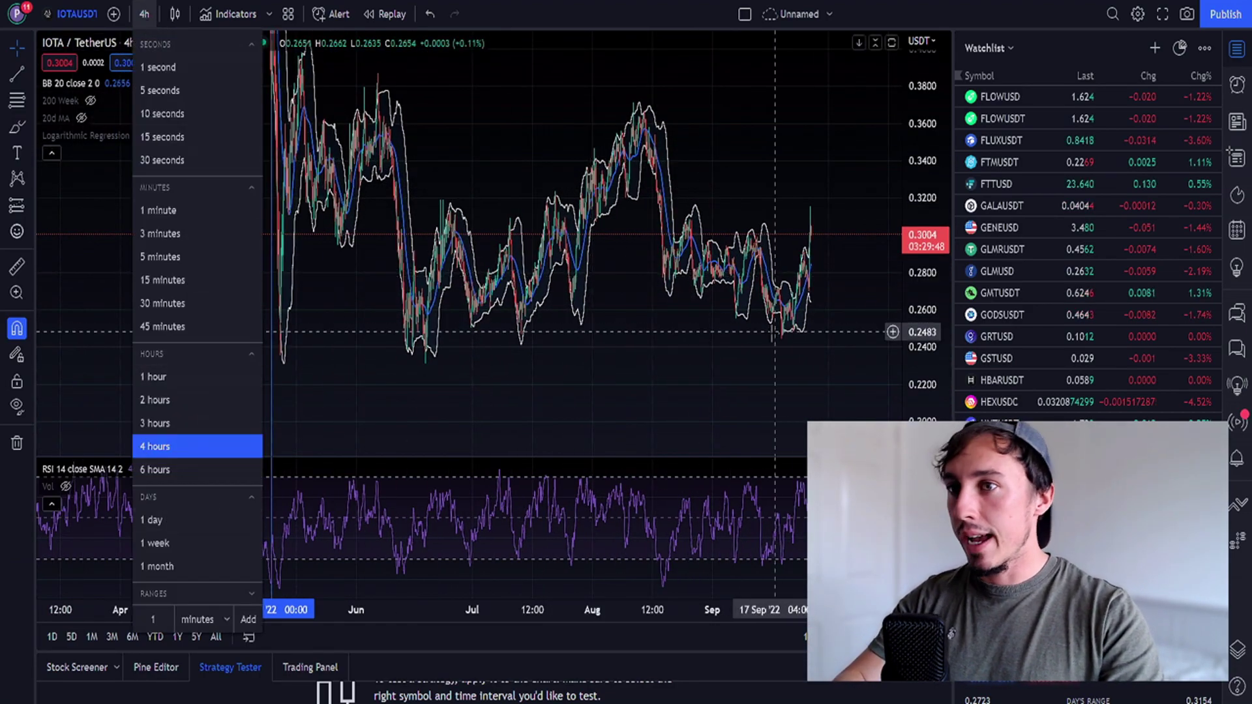
left_click(720, 367)
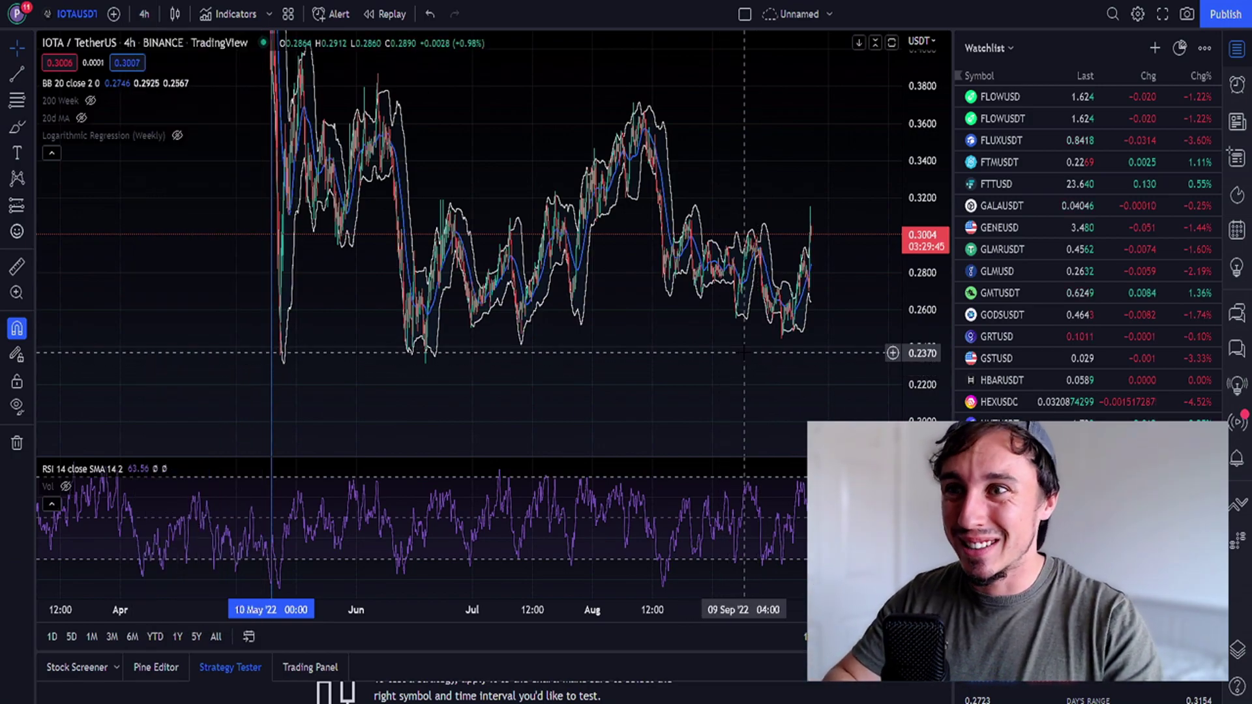
key("alt+Tab")
scroll(586, 464, "up", 3)
scroll(585, 465, "up", 3)
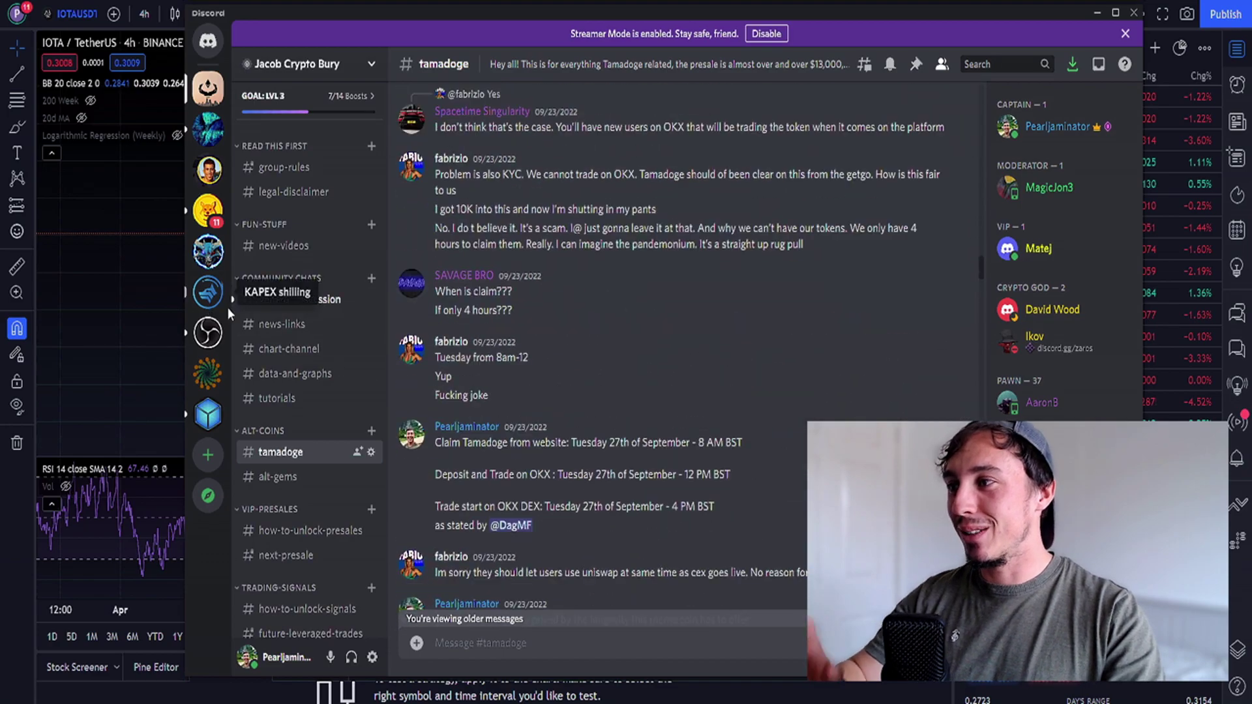
Step: Switch the Discord server to the #general-discussion channel
left_click(300, 300)
scroll(638, 465, "up", 2)
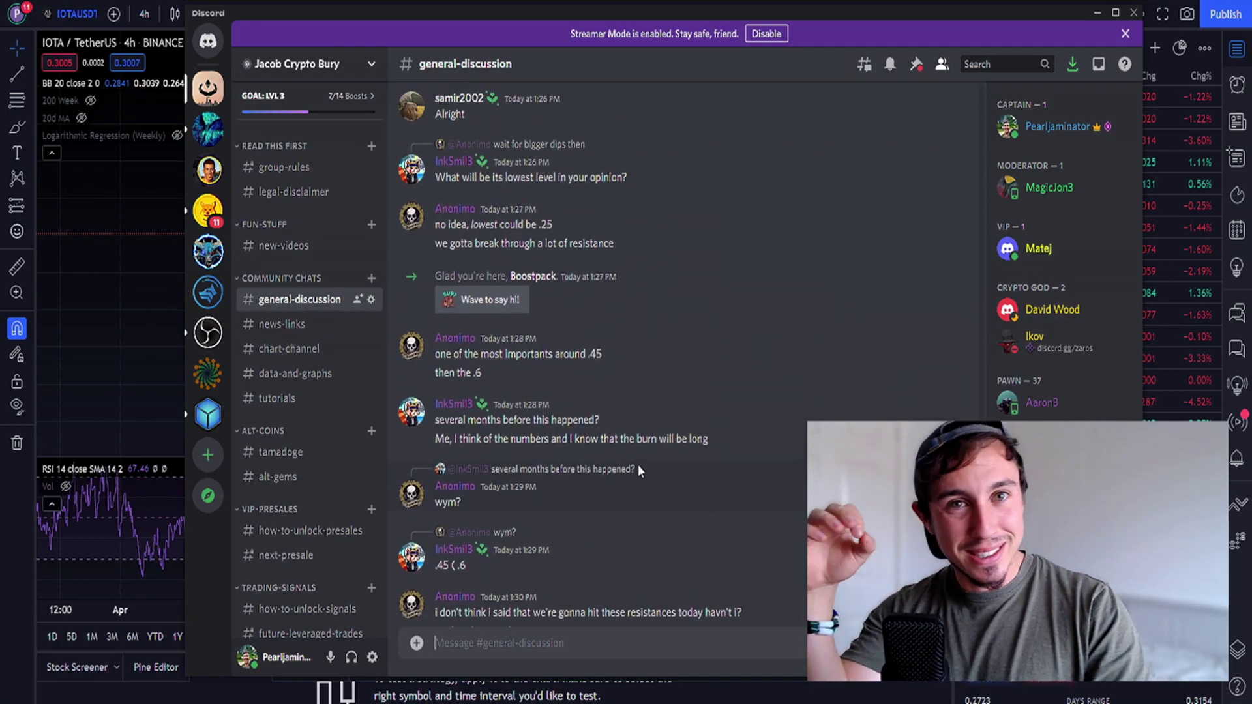
scroll(638, 469, "up", 5)
scroll(642, 456, "up", 5)
scroll(645, 457, "up", 5)
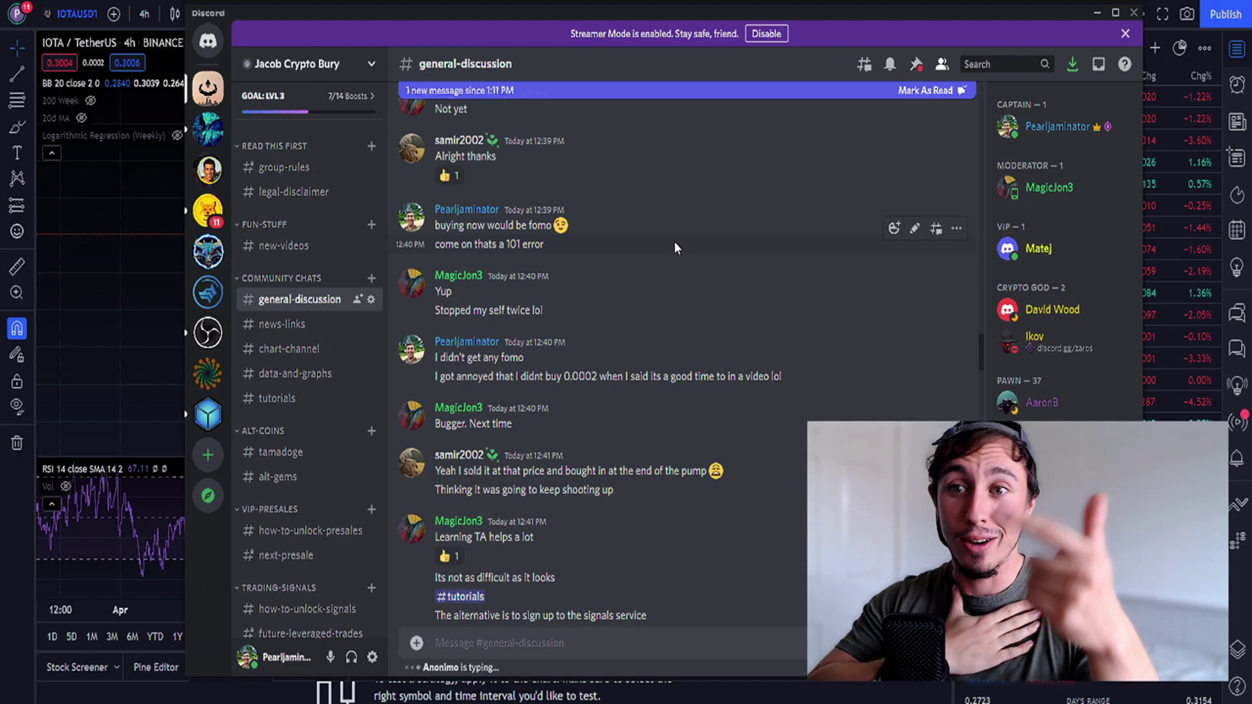
Step: Return to the IOTA chart and view it on monthly, then weekly candles
left_click(1095, 15)
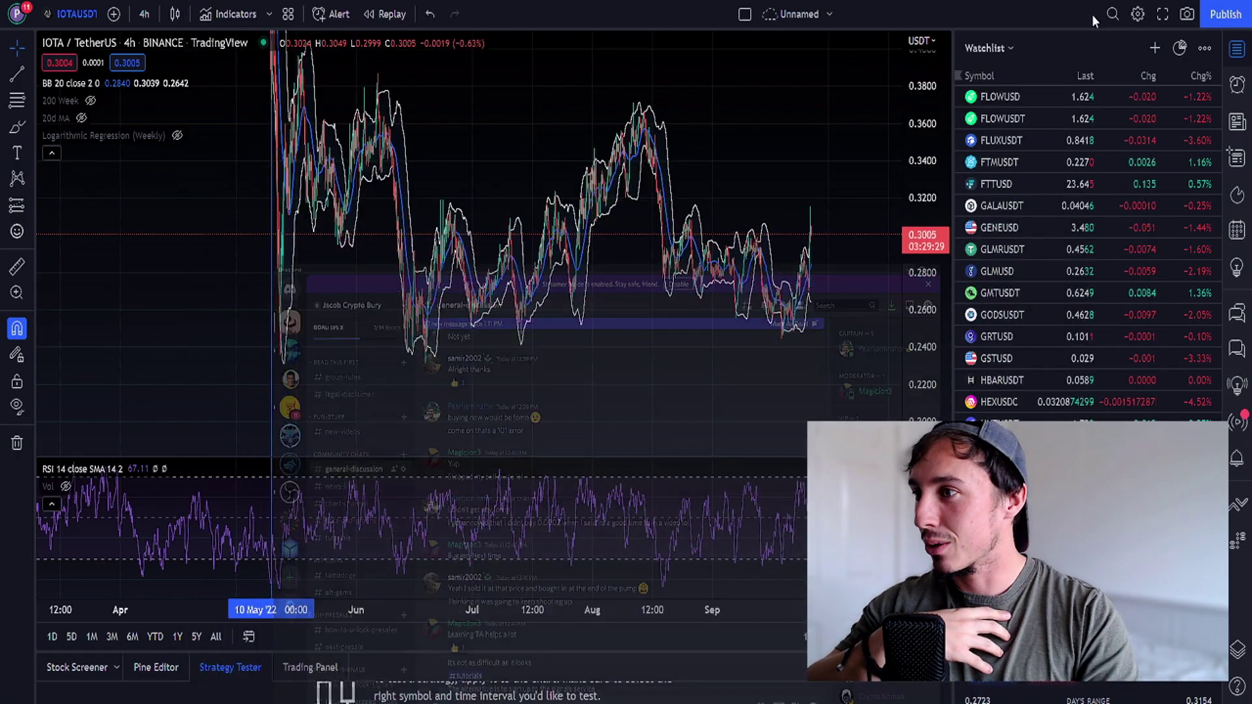
scroll(517, 323, "up", 3)
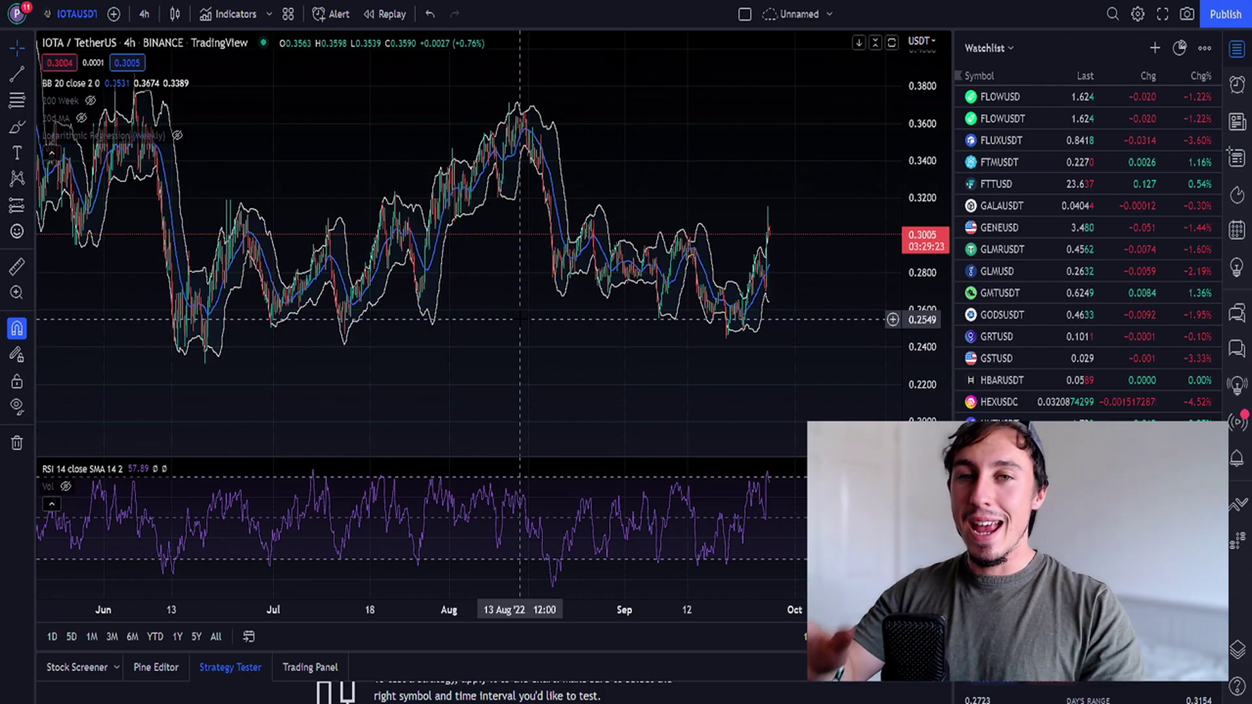
scroll(517, 257, "down", 3)
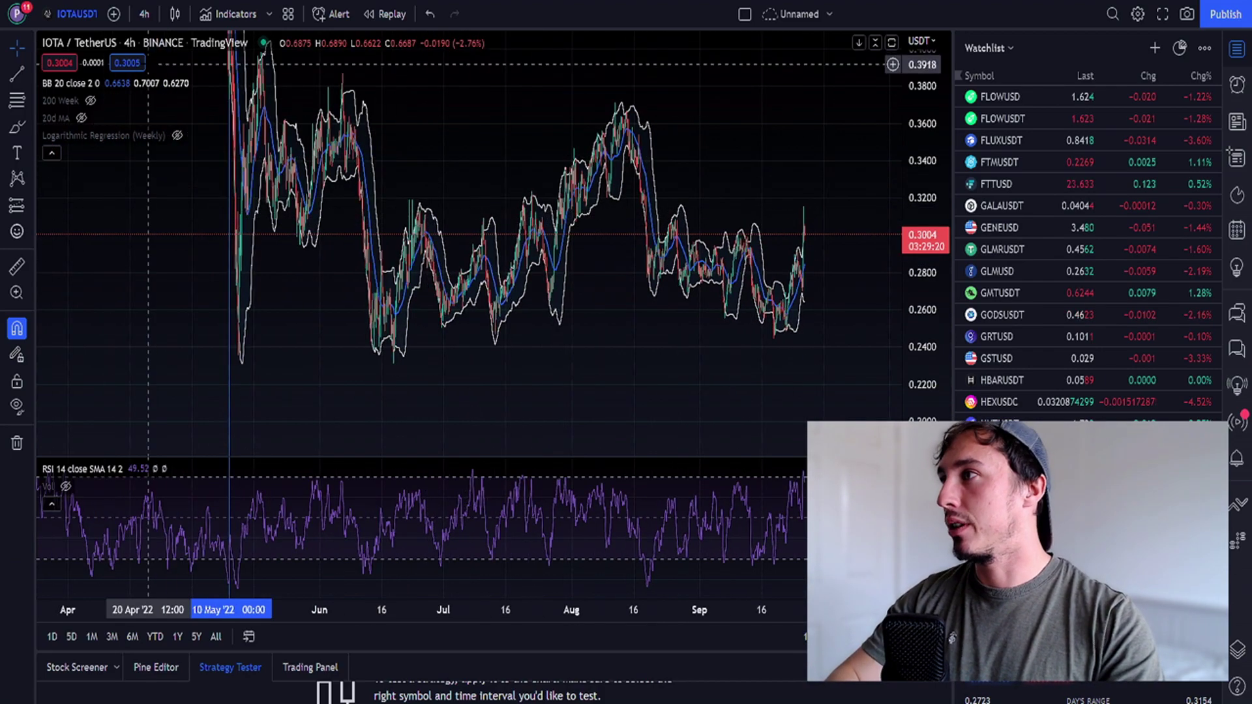
left_click(143, 14)
left_click(159, 566)
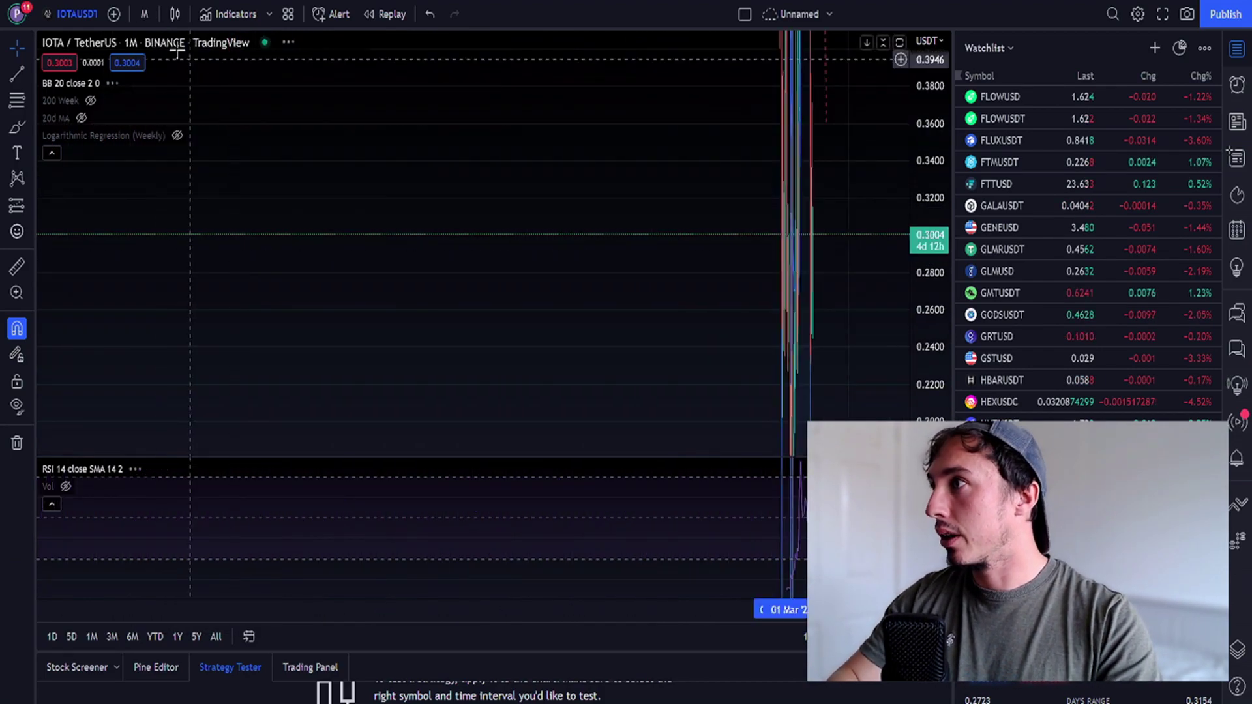
left_click(147, 15)
left_click(162, 546)
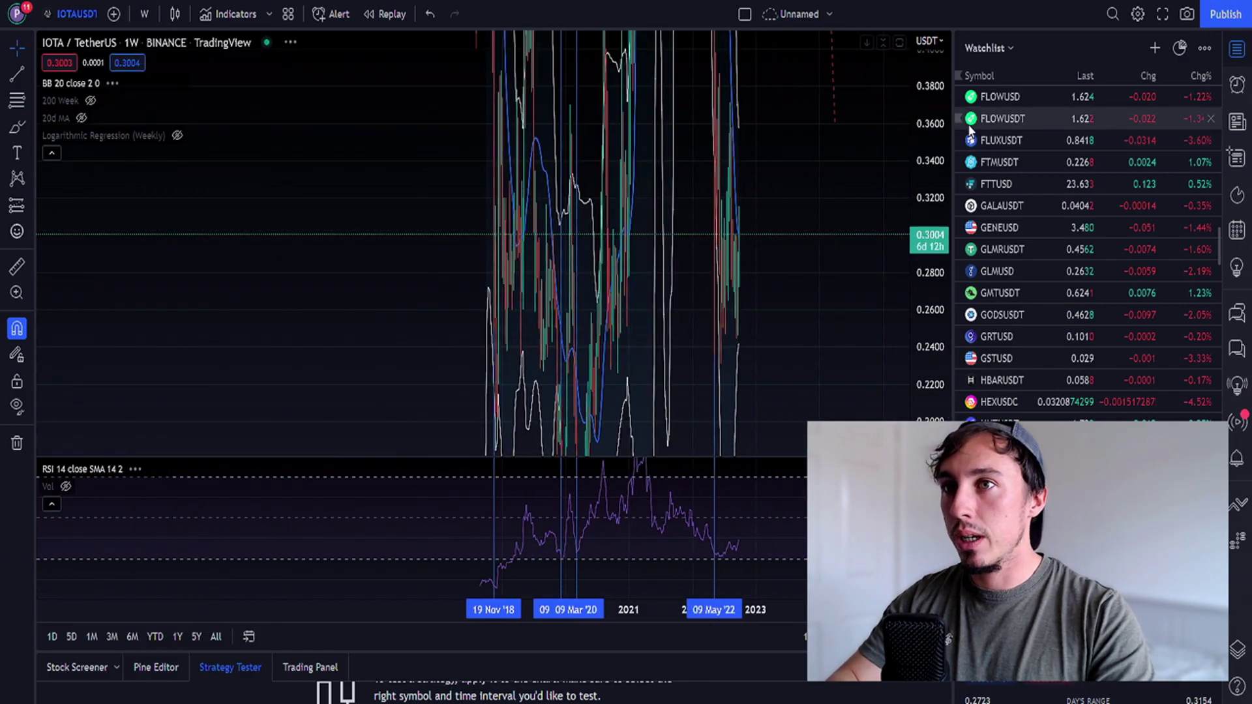
scroll(754, 306, "up", 3)
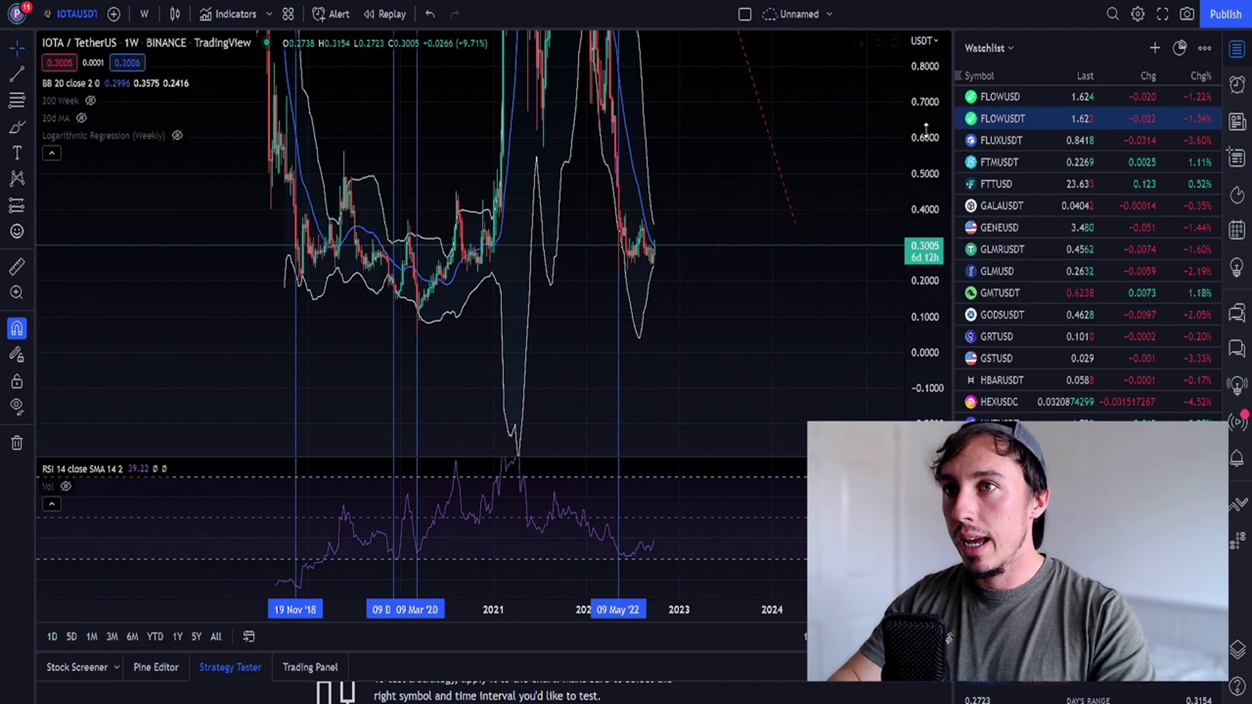
Step: Compress the price scale, delete the Fibonacci drawing and reveal earlier history
left_click_drag(925, 127, 925, 245)
key("Delete")
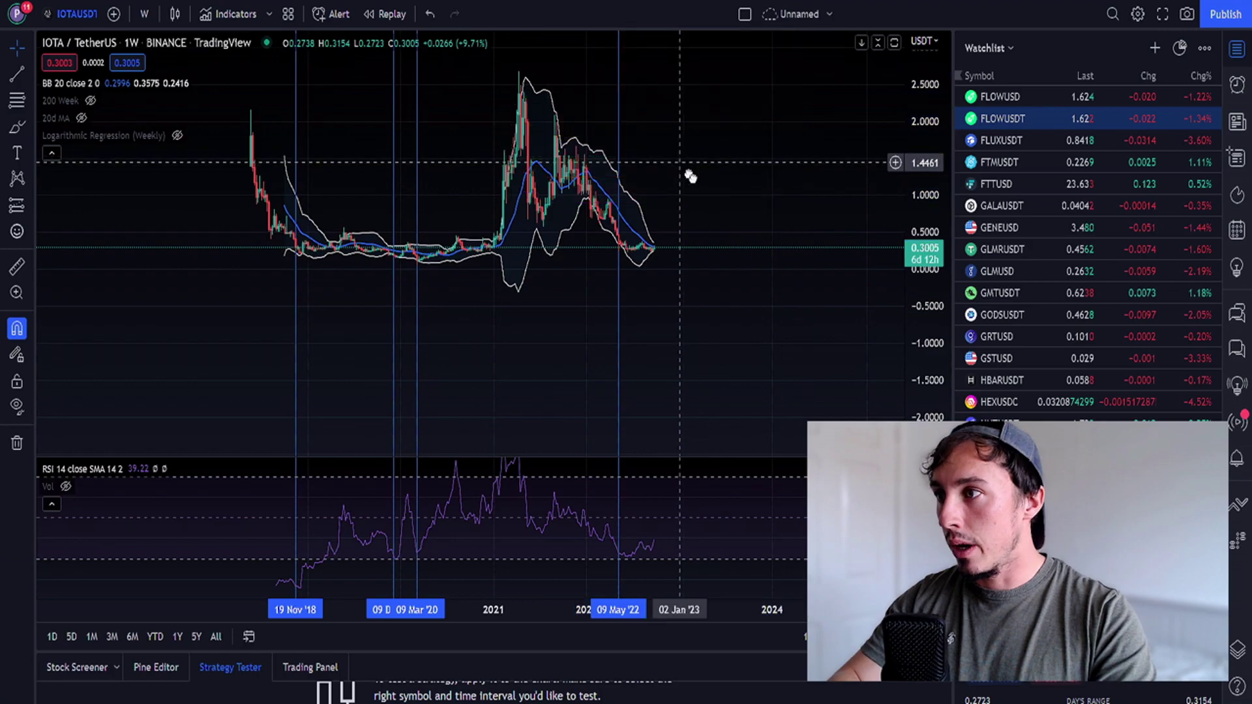
scroll(677, 229, "up", 3)
left_click_drag(677, 228, 509, 374)
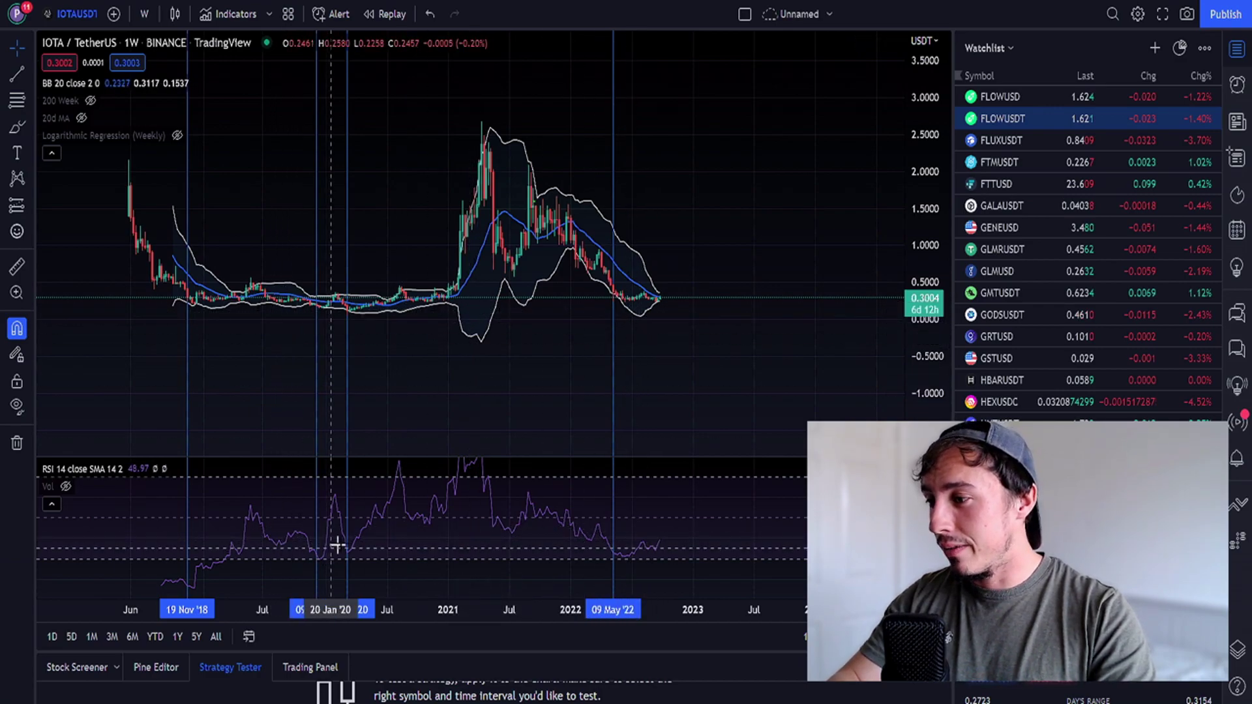
scroll(576, 372, "up", 1)
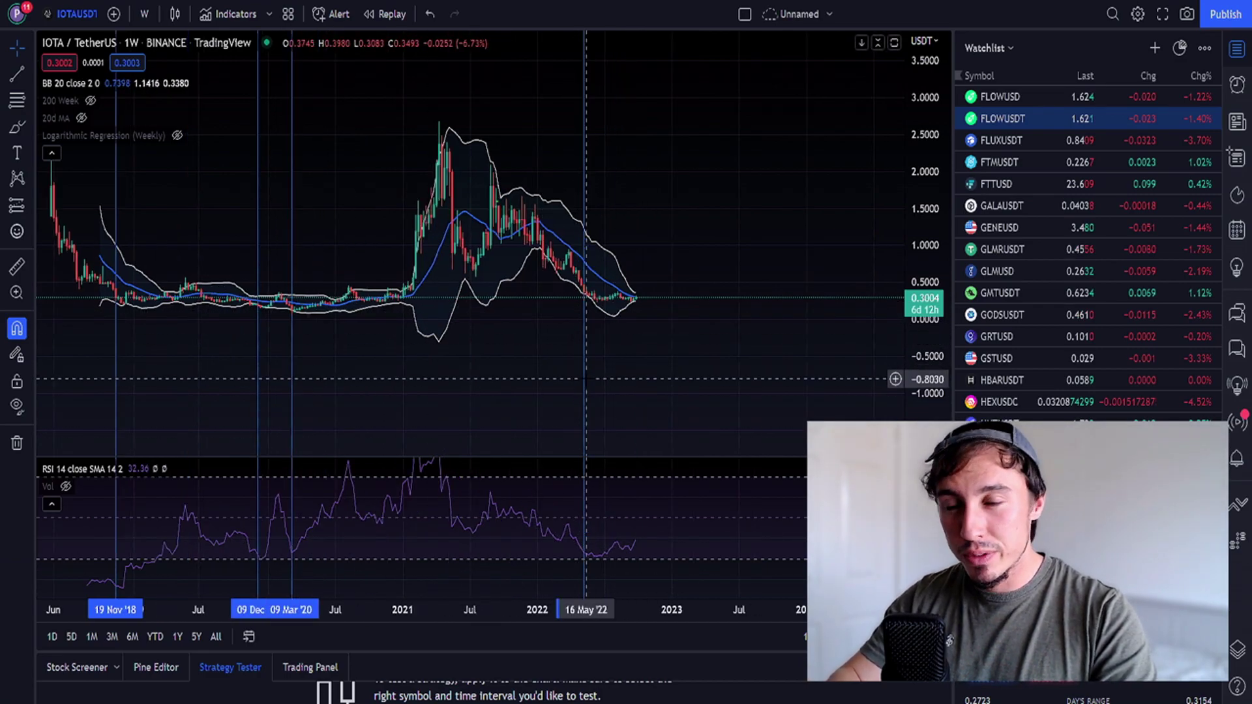
scroll(585, 378, "up", 2)
scroll(617, 343, "down", 2)
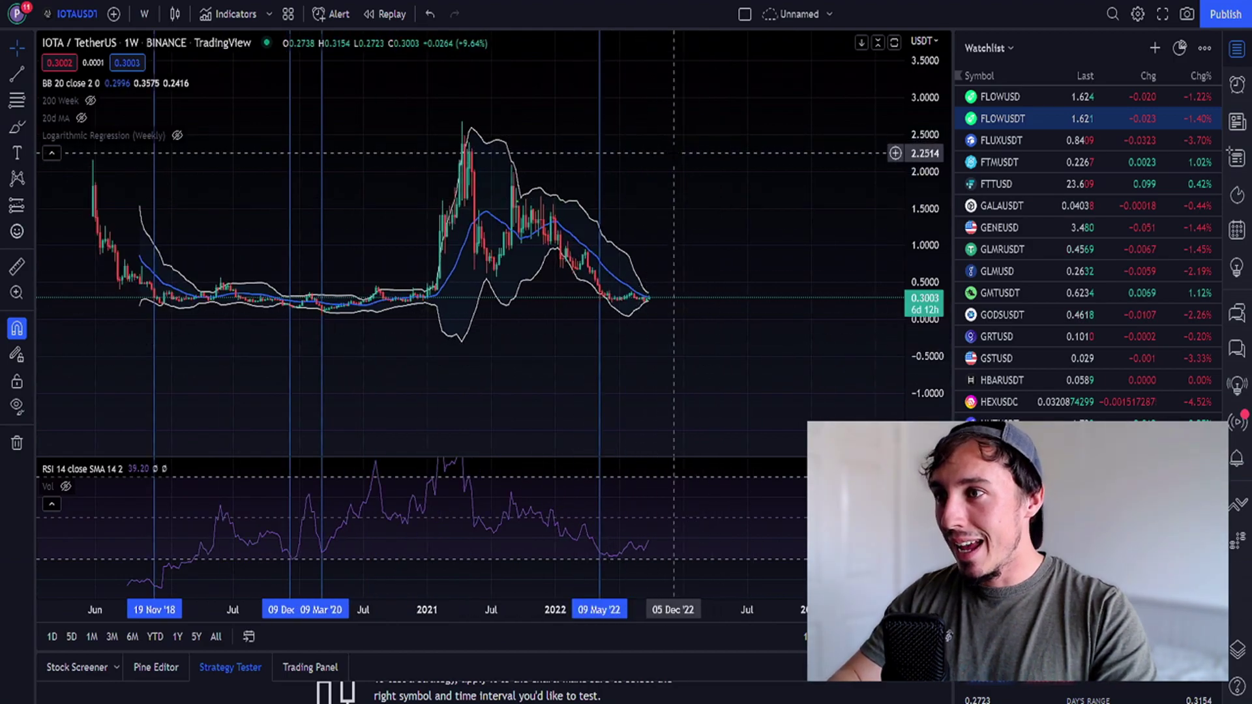
scroll(675, 153, "up", 2)
Step: Hide the Bollinger Bands, switch to daily candles and leave room for 2023
left_click(110, 83)
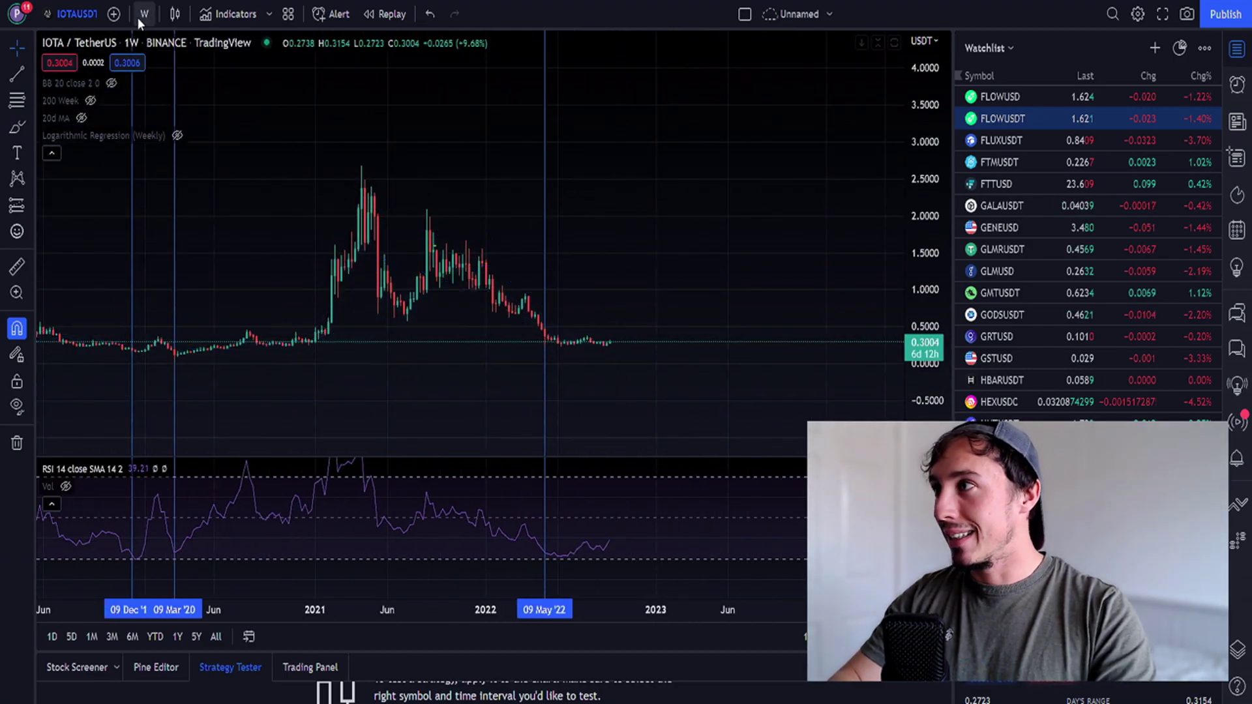
left_click(143, 14)
left_click(152, 520)
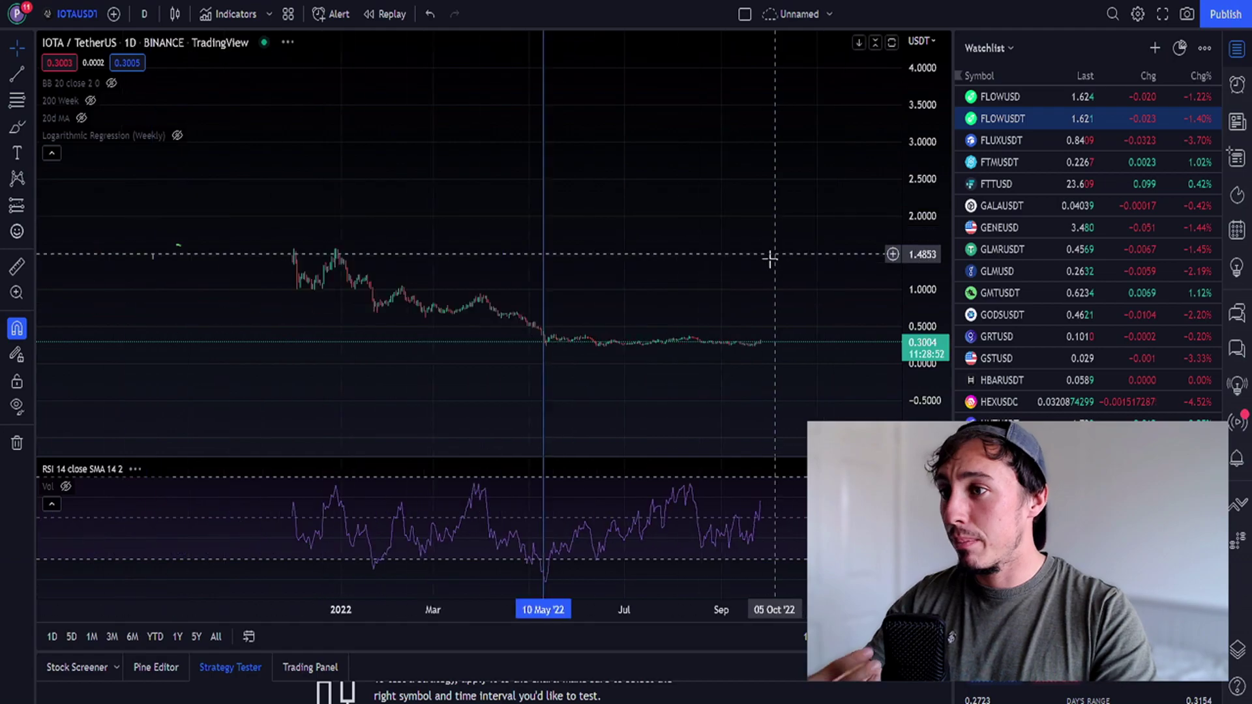
scroll(735, 284, "down", 5)
scroll(617, 284, "up", 3)
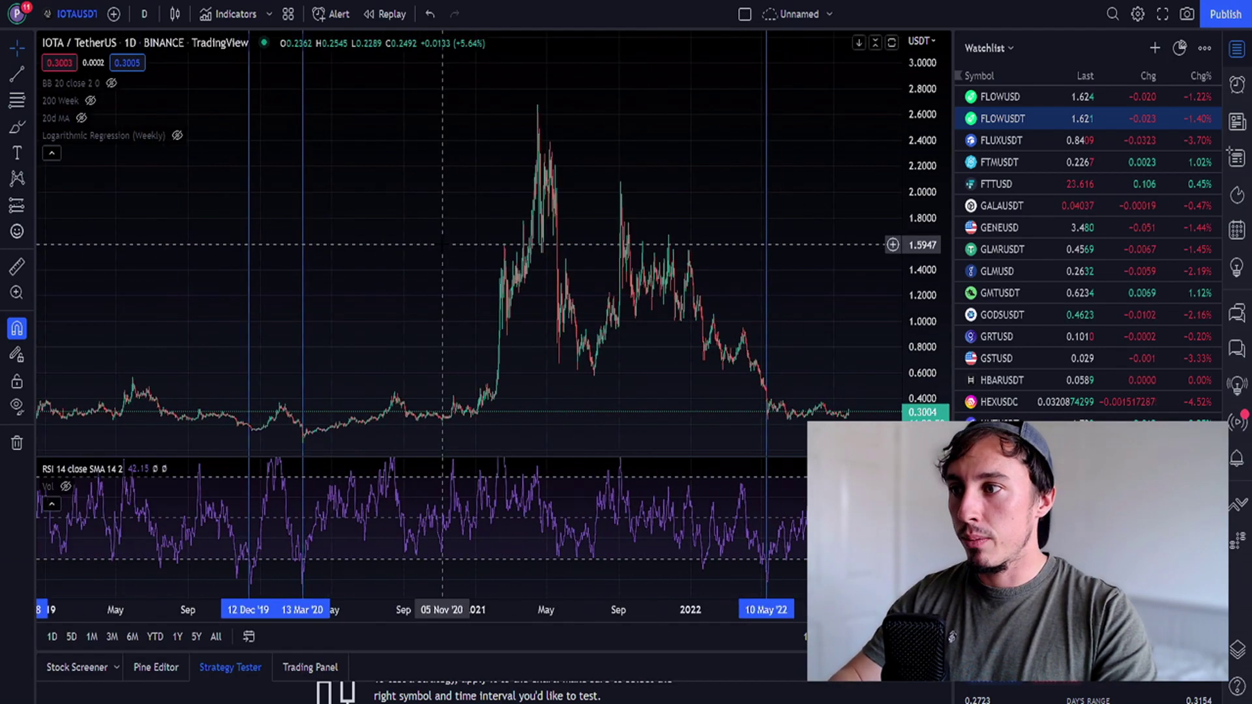
scroll(616, 284, "up", 2)
scroll(796, 263, "down", 3)
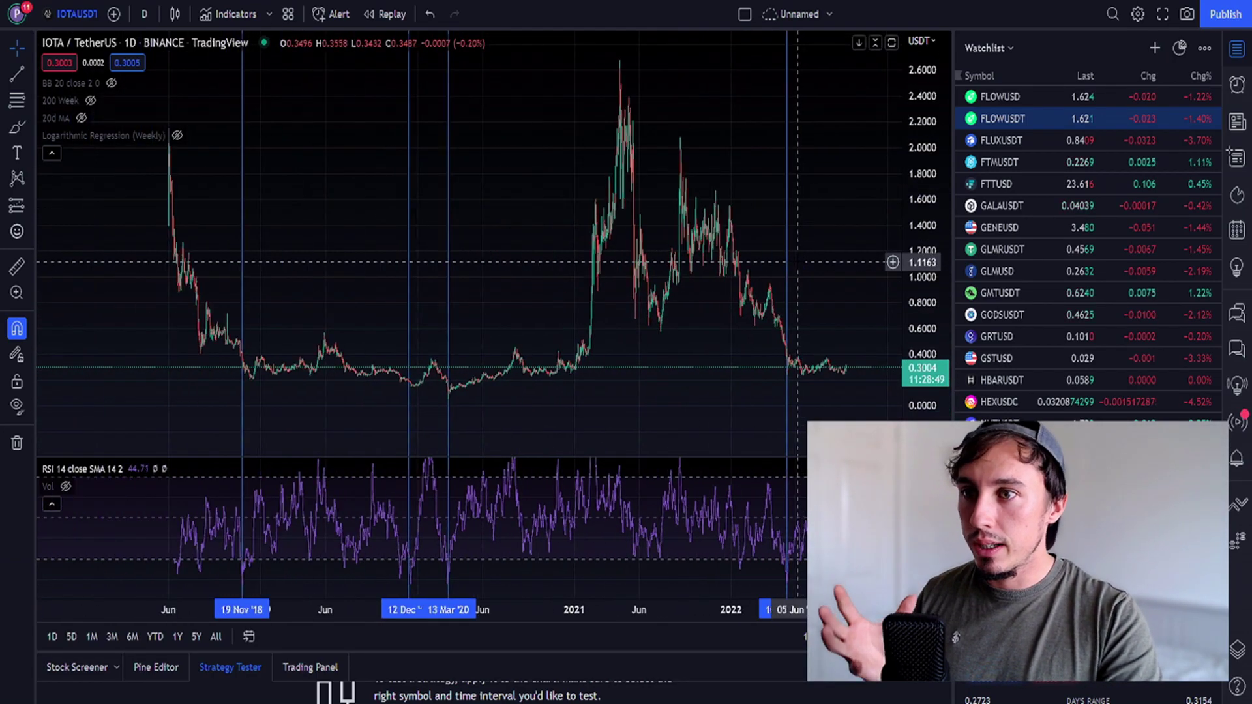
left_click_drag(837, 260, 720, 264)
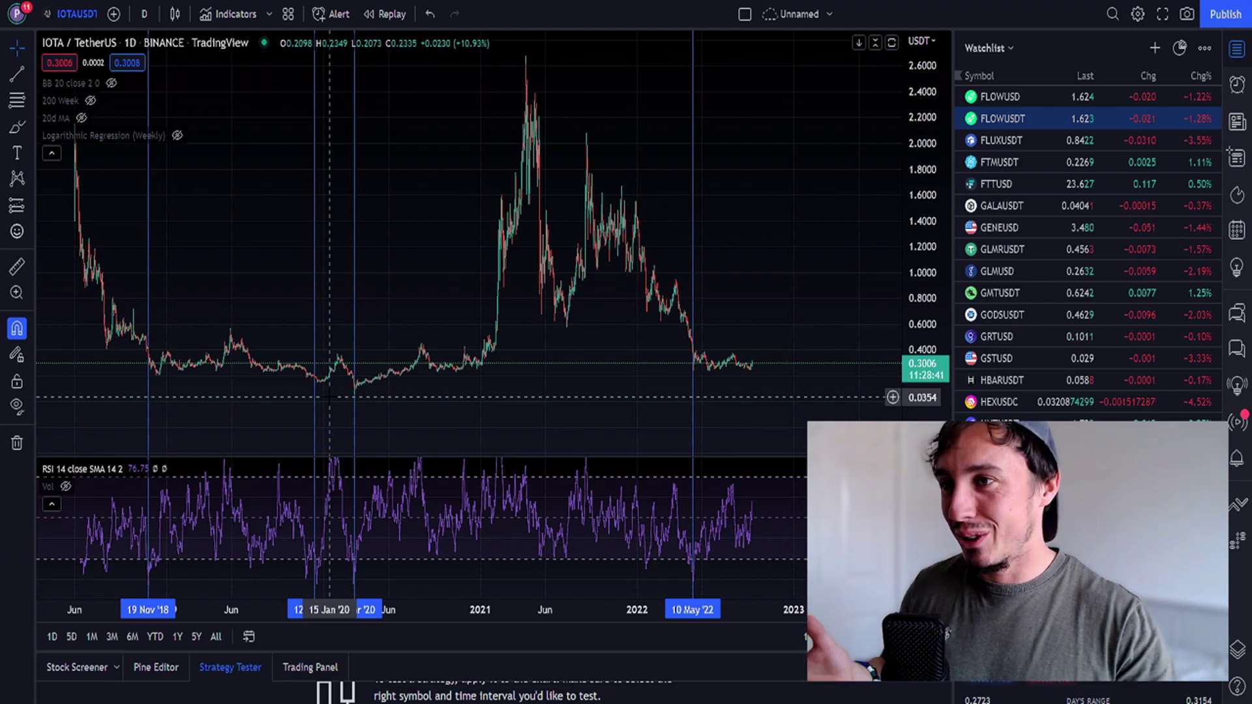
scroll(588, 293, "up", 5)
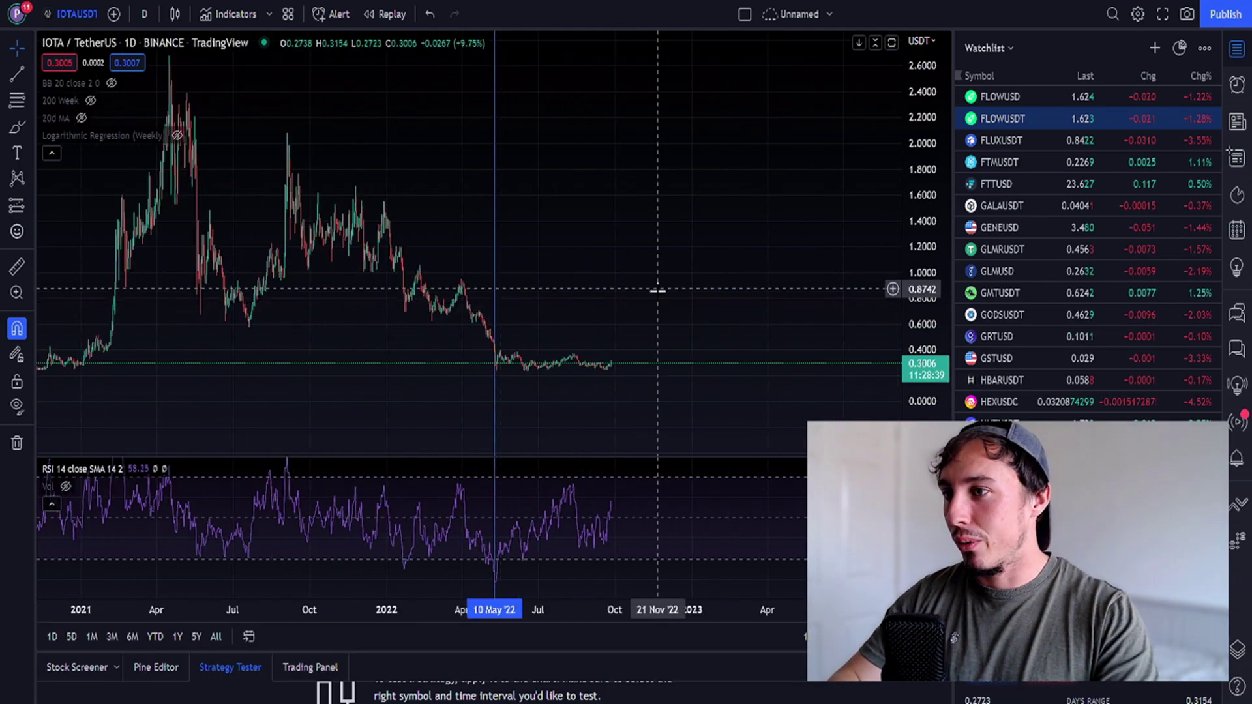
Step: Draw upper and lower trend lines from May 2022 to January 2023 forming a converging triangle
left_click_drag(925, 196, 925, 352)
scroll(925, 352, "up", 3)
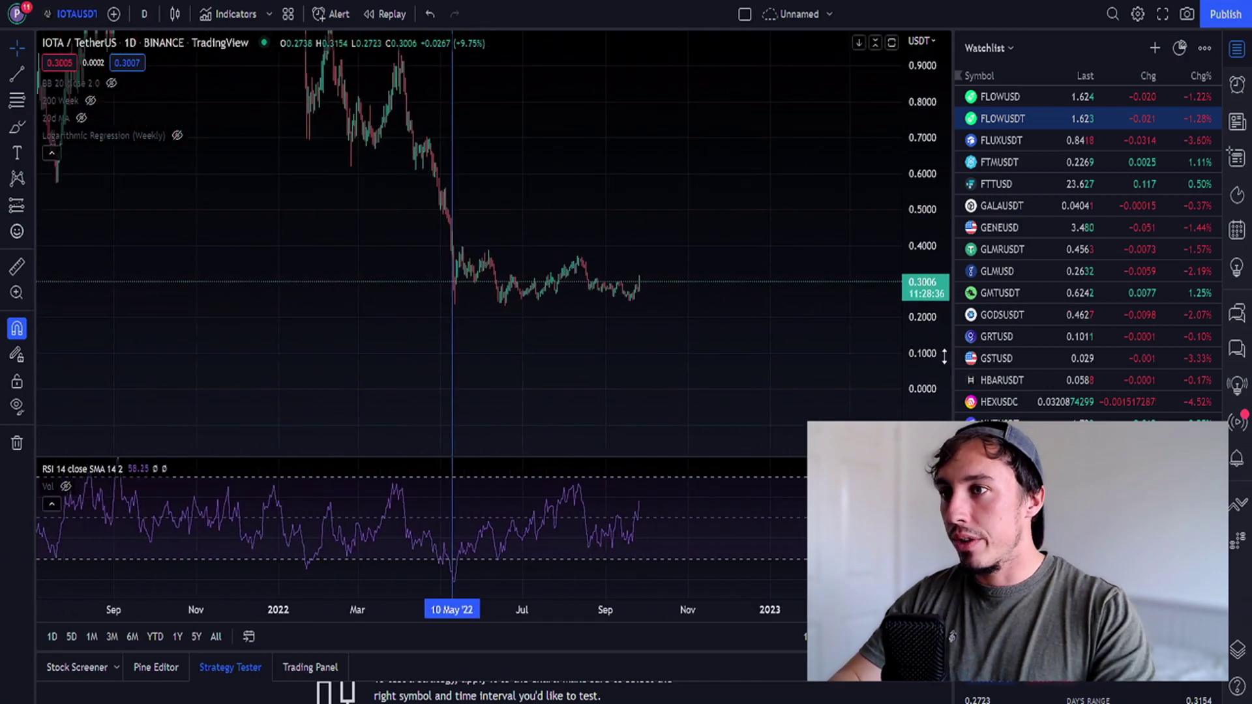
scroll(587, 245, "up", 5)
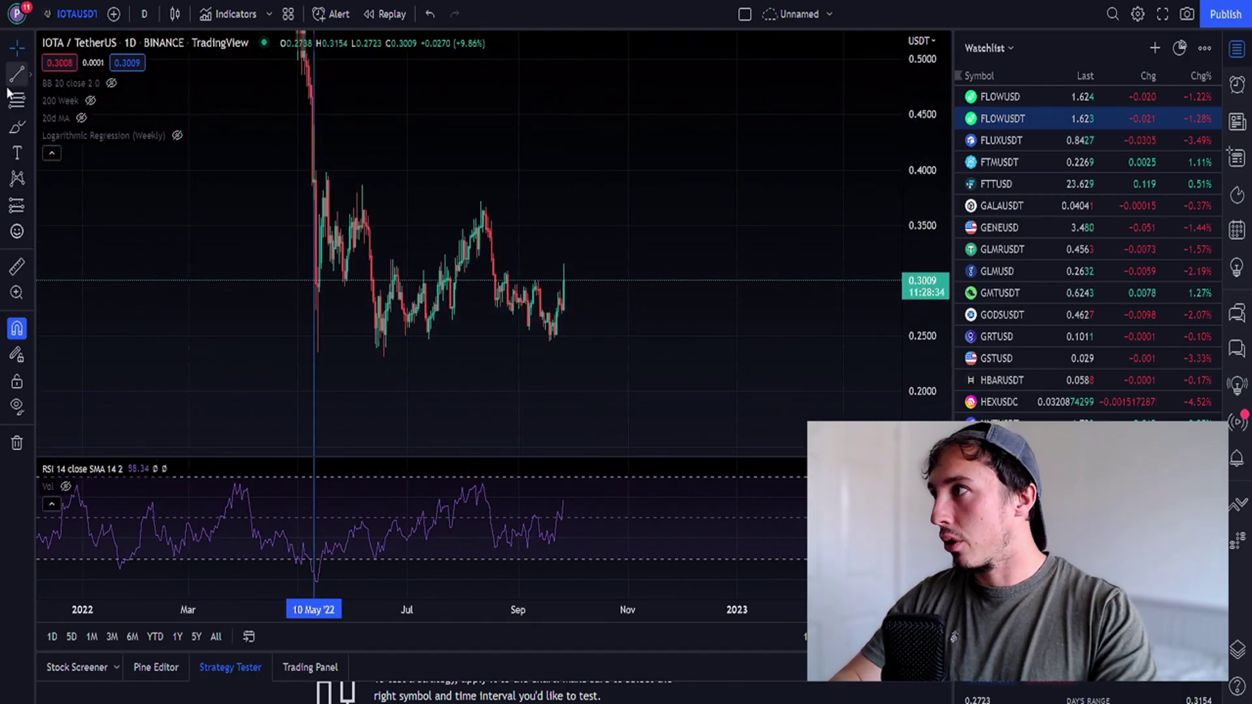
left_click(315, 172)
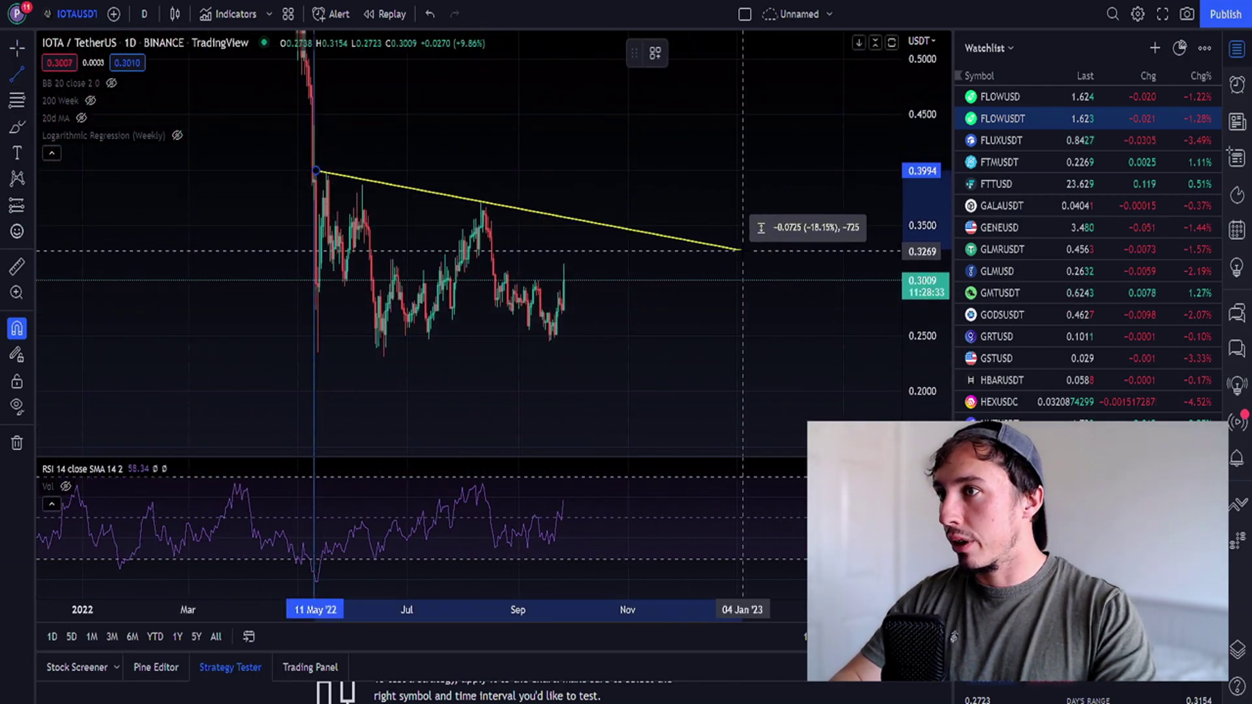
left_click(743, 252)
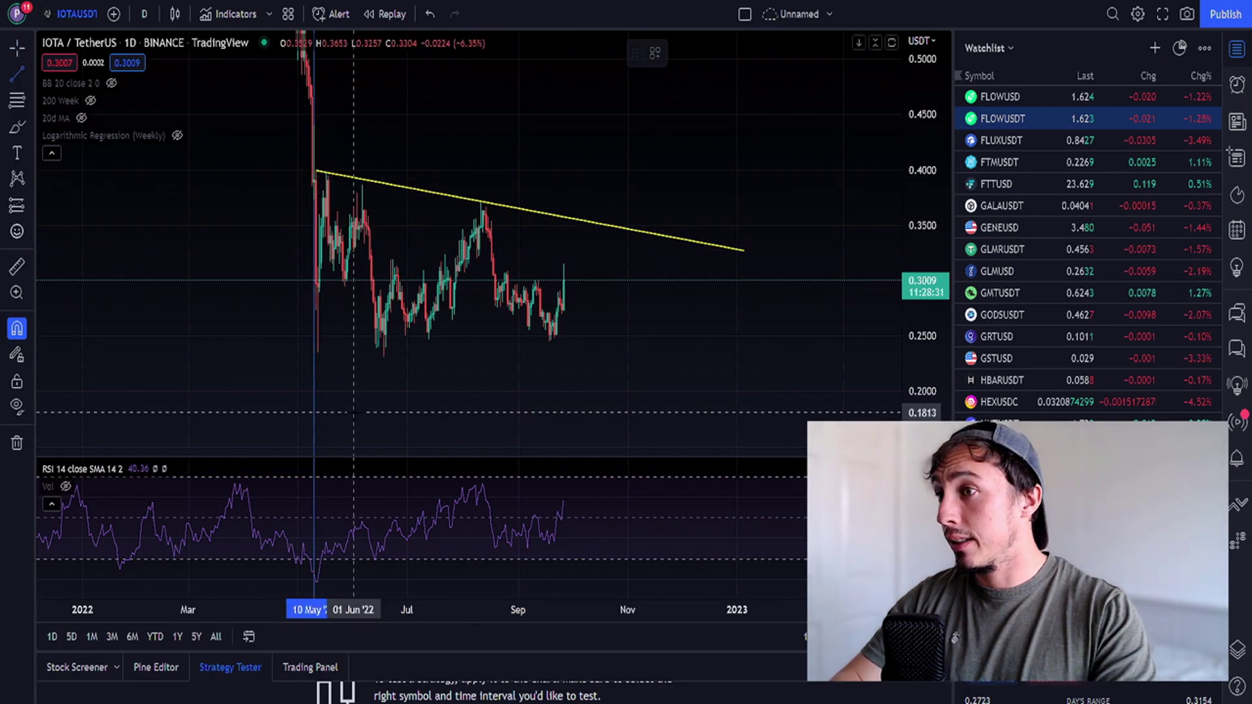
left_click(315, 353)
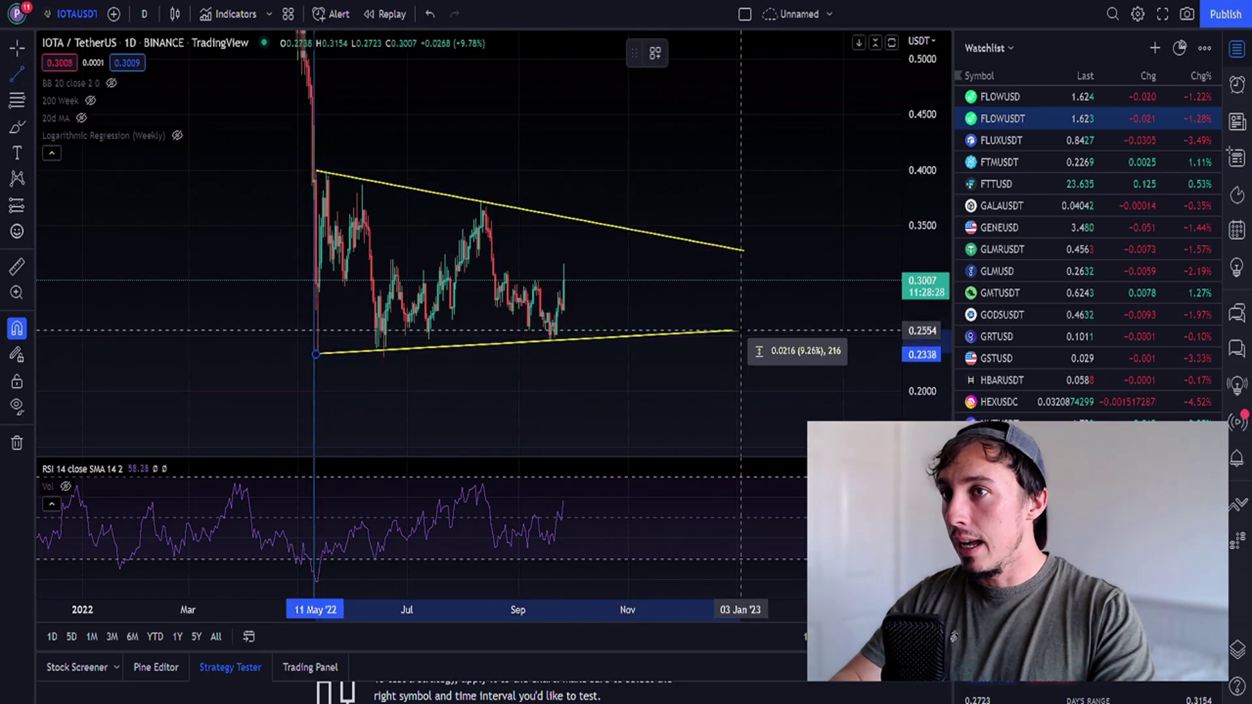
left_click(744, 333)
left_click(810, 231)
scroll(810, 230, "down", 3)
scroll(810, 230, "down", 2)
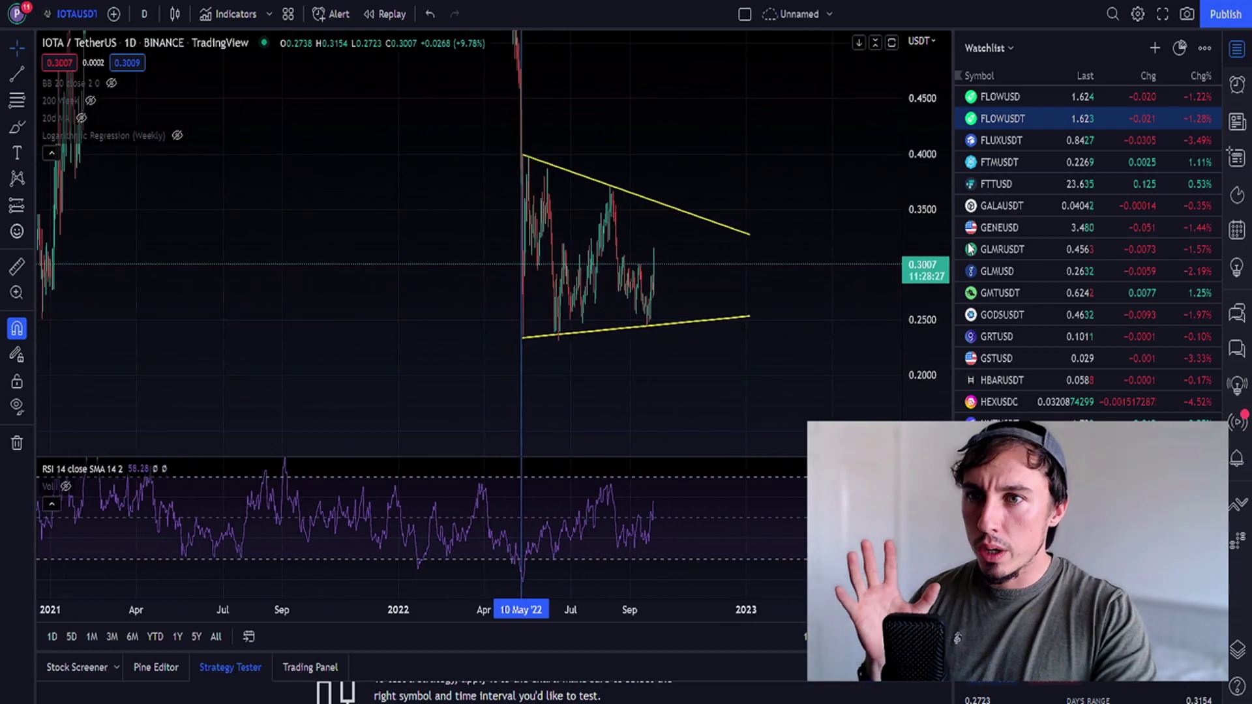
scroll(1013, 295, "down", 8)
scroll(1016, 306, "down", 5)
scroll(1016, 307, "down", 5)
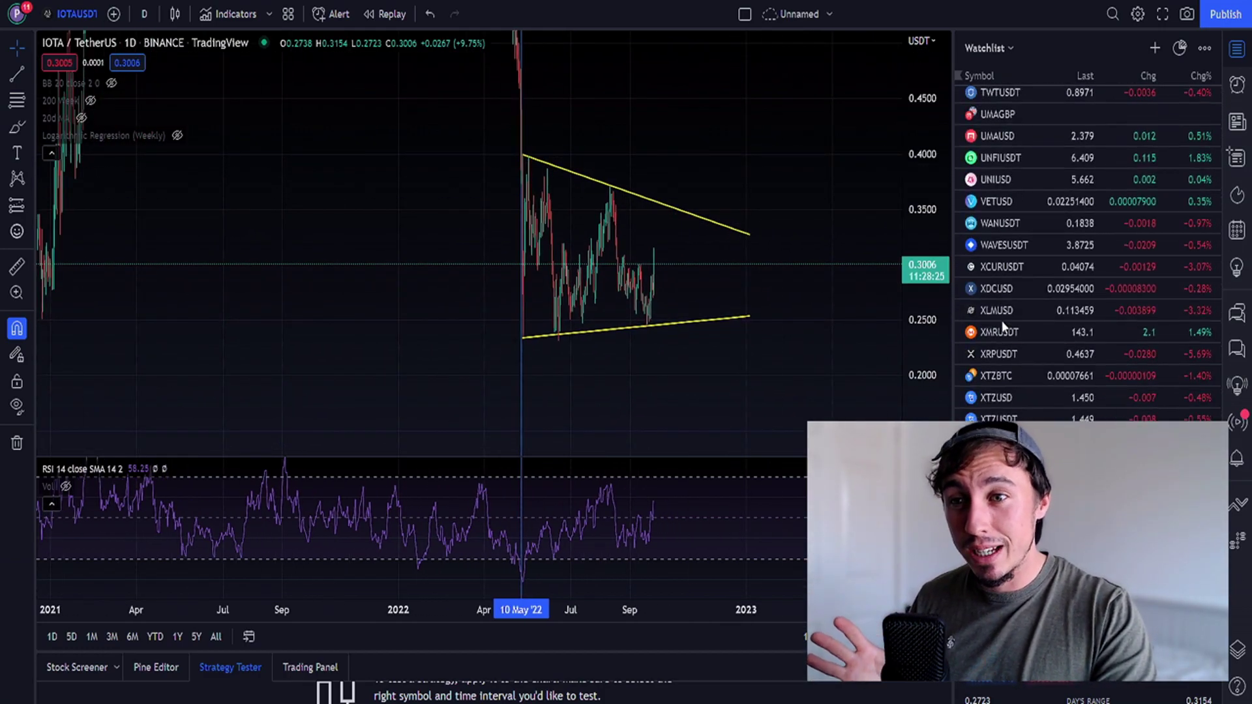
Step: Switch to XRPUSDT and centre its triangle pattern in view
left_click(1003, 354)
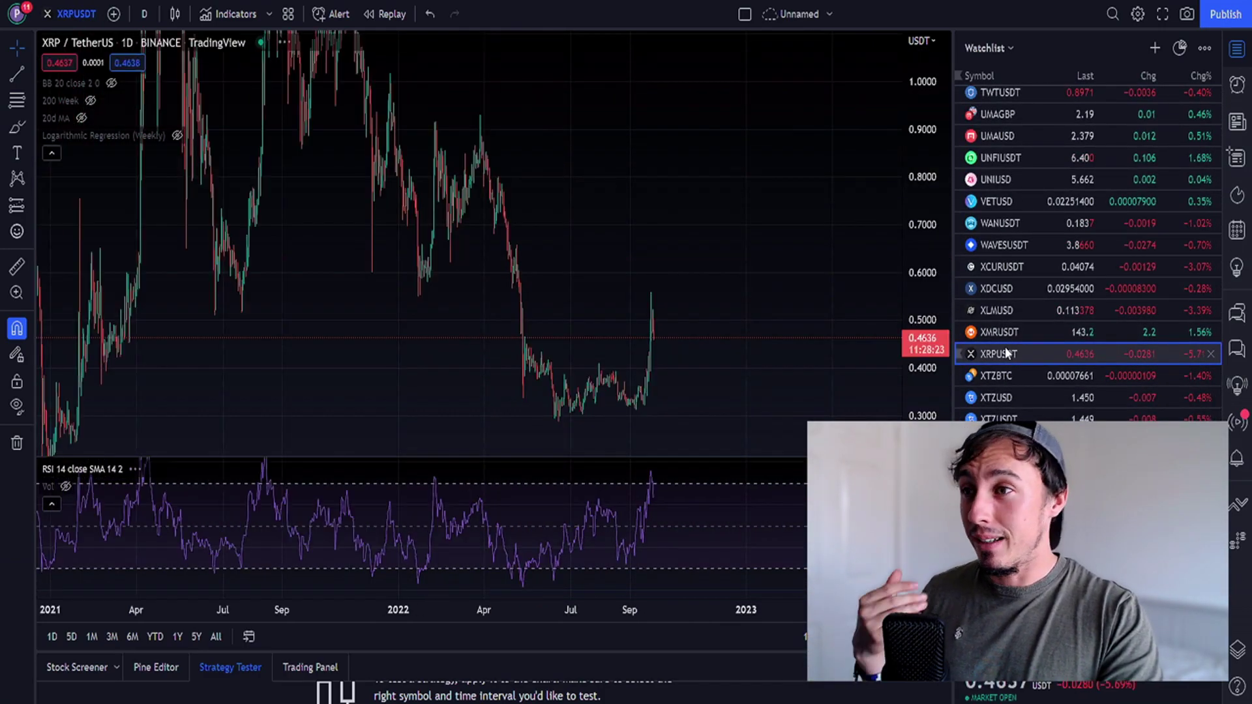
scroll(623, 248, "up", 5)
scroll(624, 248, "up", 5)
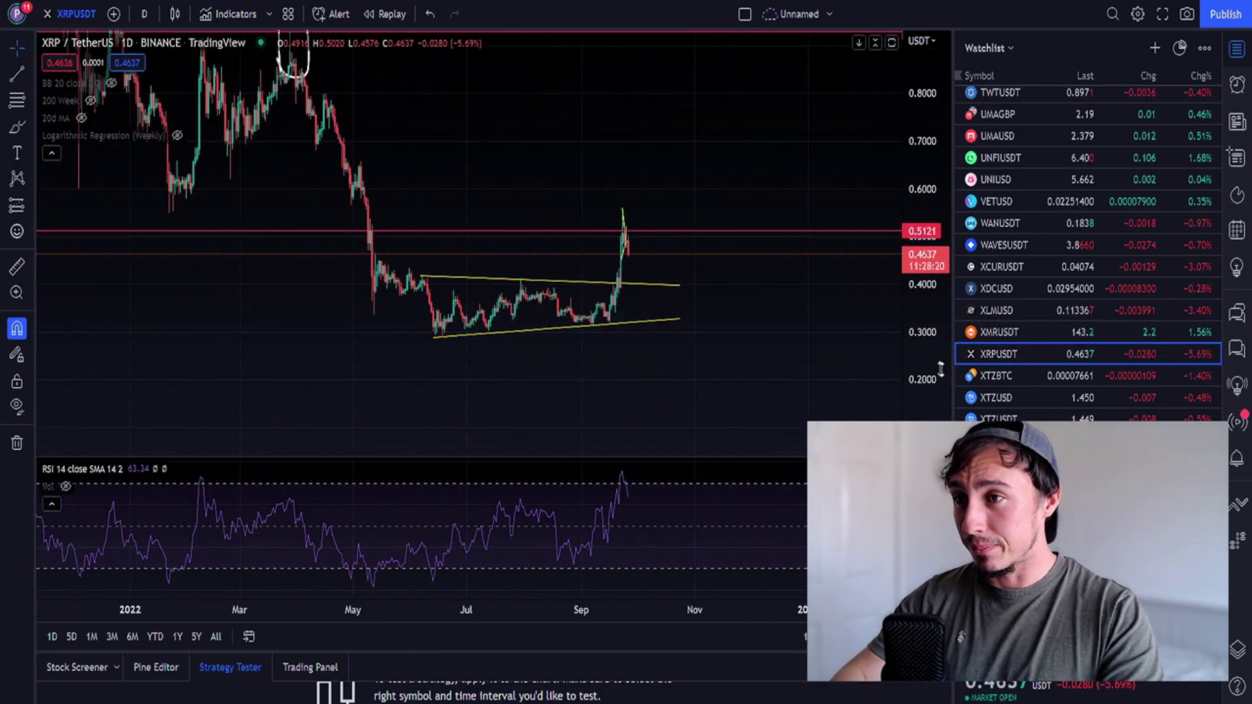
mouse_move(623, 107)
left_mouse_down()
mouse_move(623, 281)
mouse_move(812, 281)
left_mouse_up()
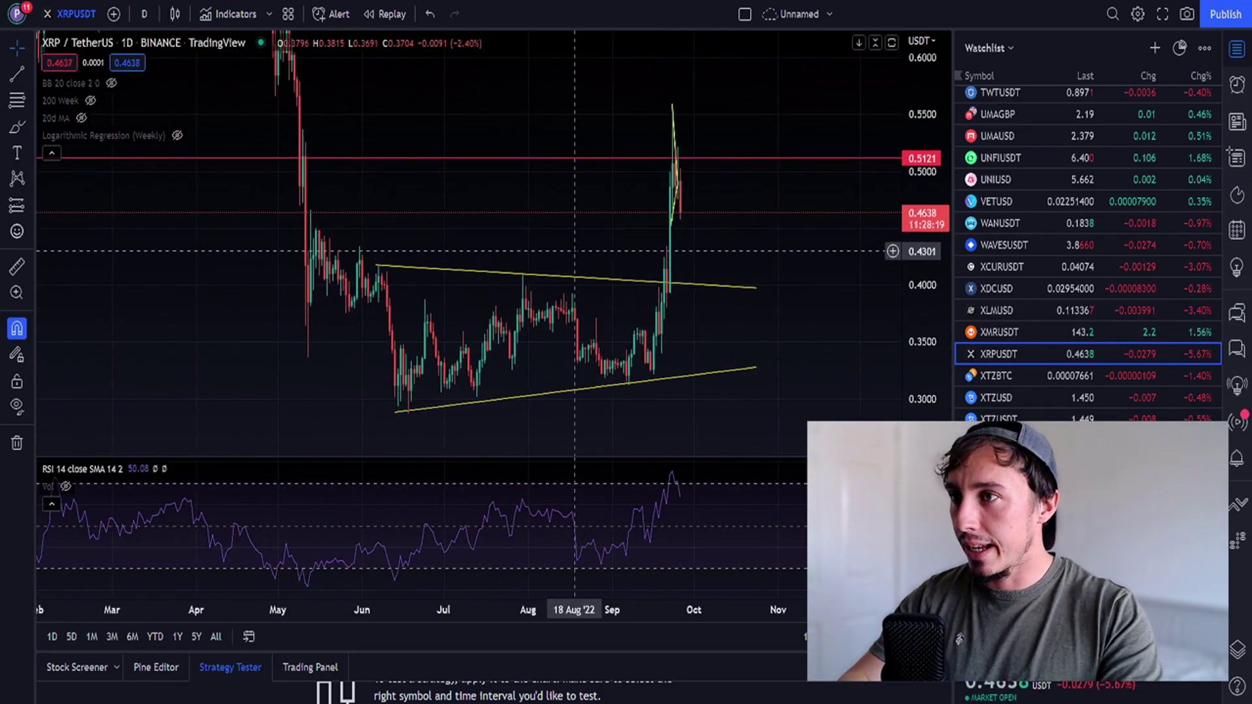
left_click_drag(919, 225, 918, 257)
left_click_drag(548, 166, 528, 128)
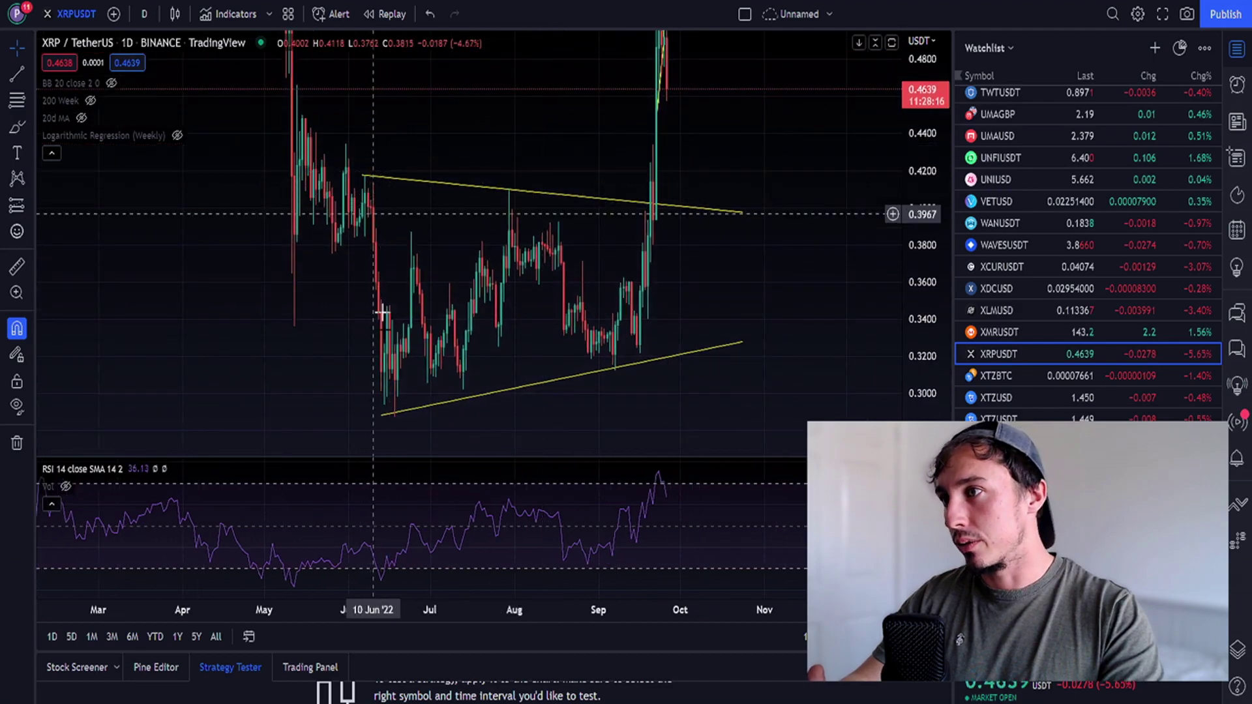
Step: Measure the triangle's June–September duration with a Date Range, then delete it and show the breakout
left_click(29, 208)
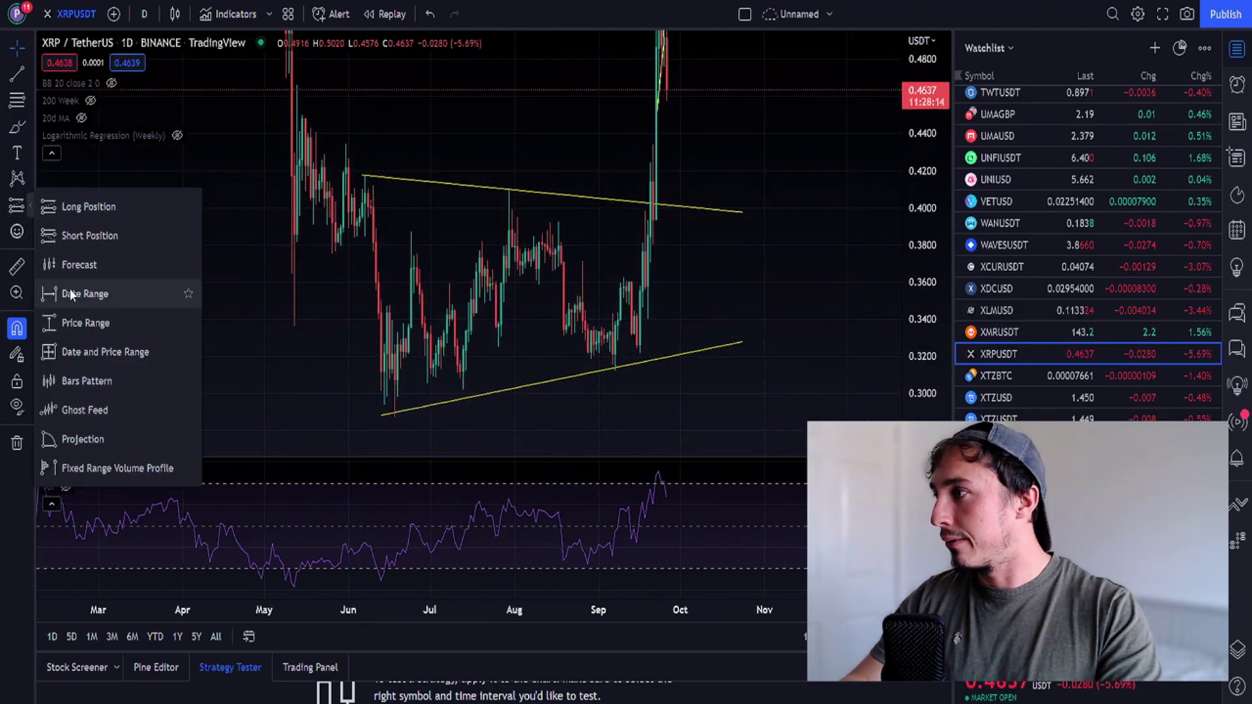
left_click(73, 298)
mouse_move(360, 296)
left_mouse_down()
mouse_move(699, 298)
mouse_move(656, 298)
left_mouse_up()
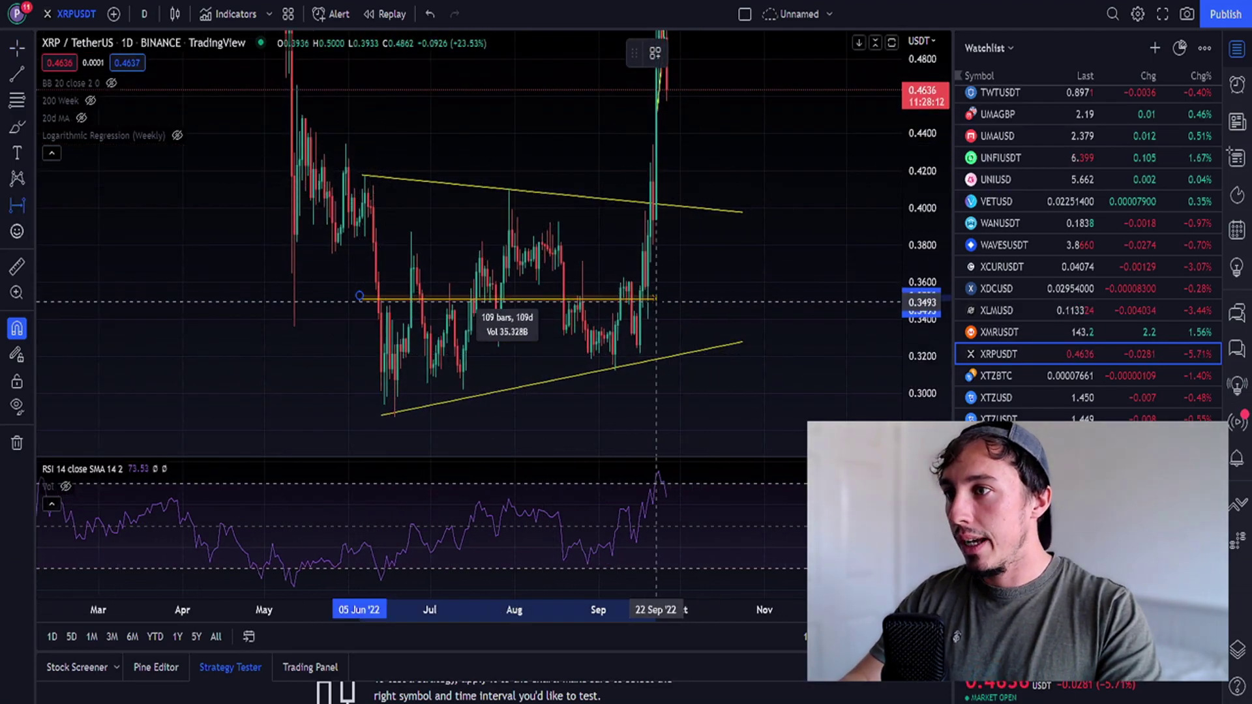
left_click(656, 299)
key("Delete")
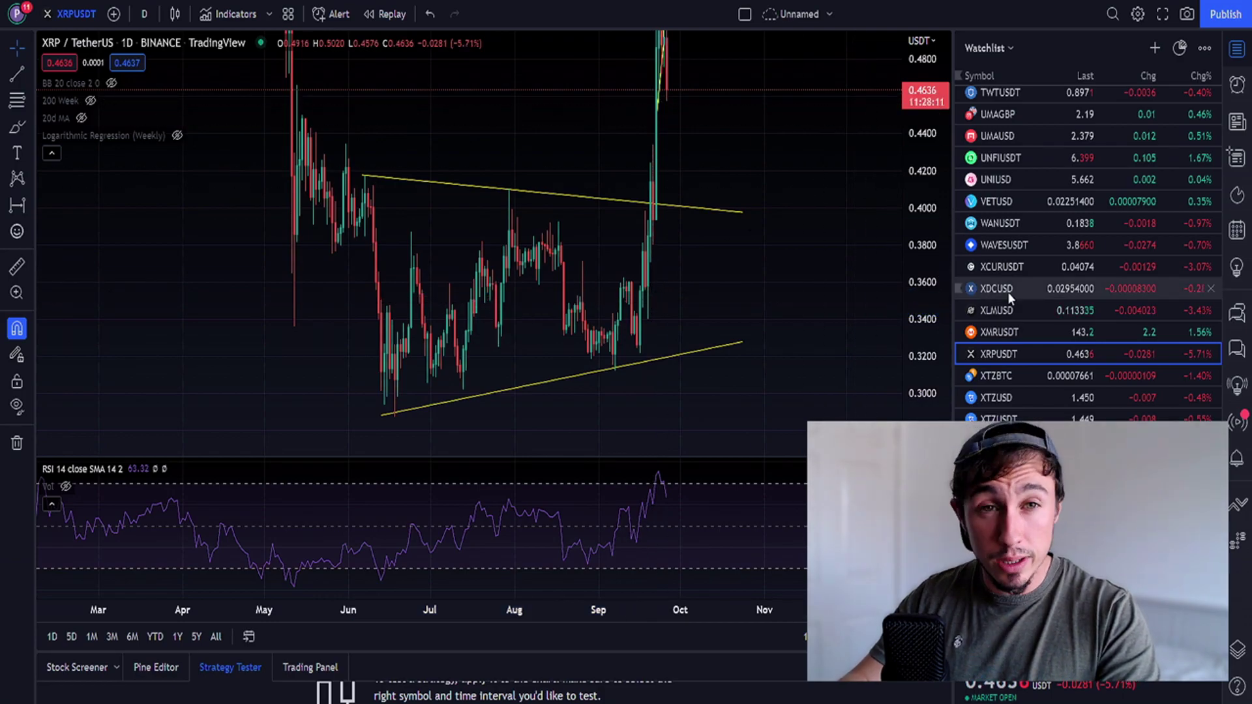
scroll(1038, 324, "up", 5)
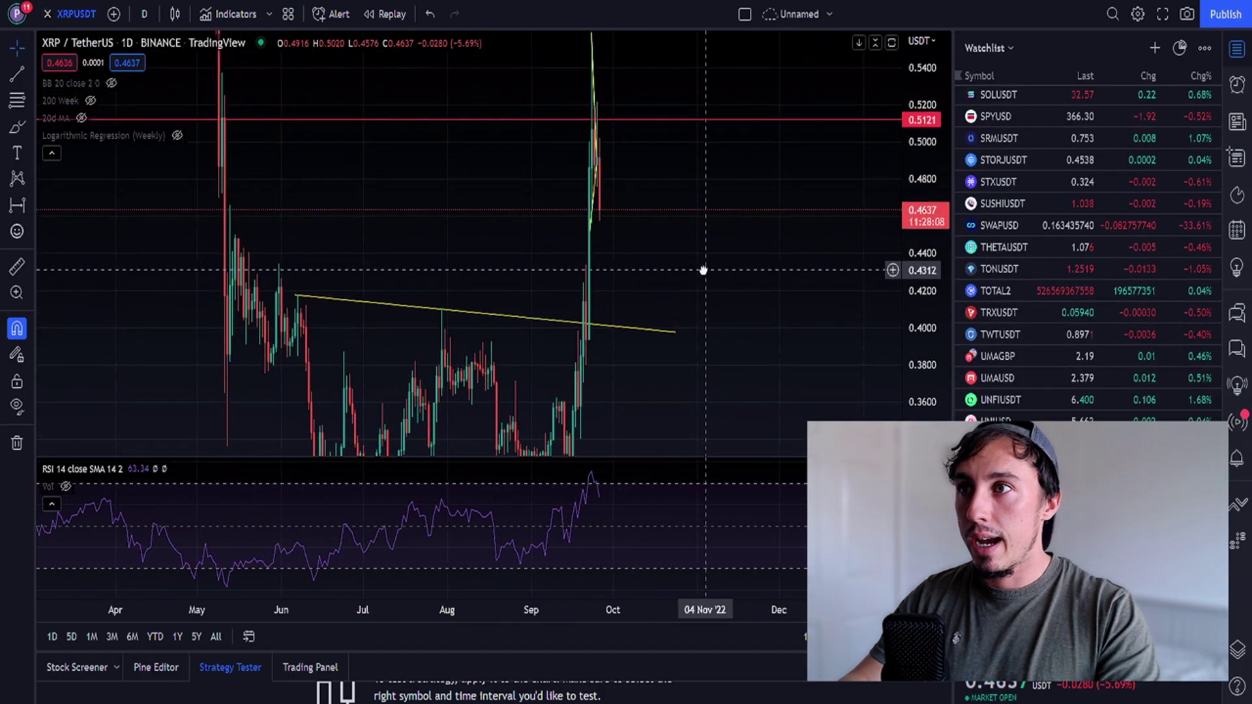
scroll(734, 254, "down", 3)
left_click_drag(734, 253, 595, 250)
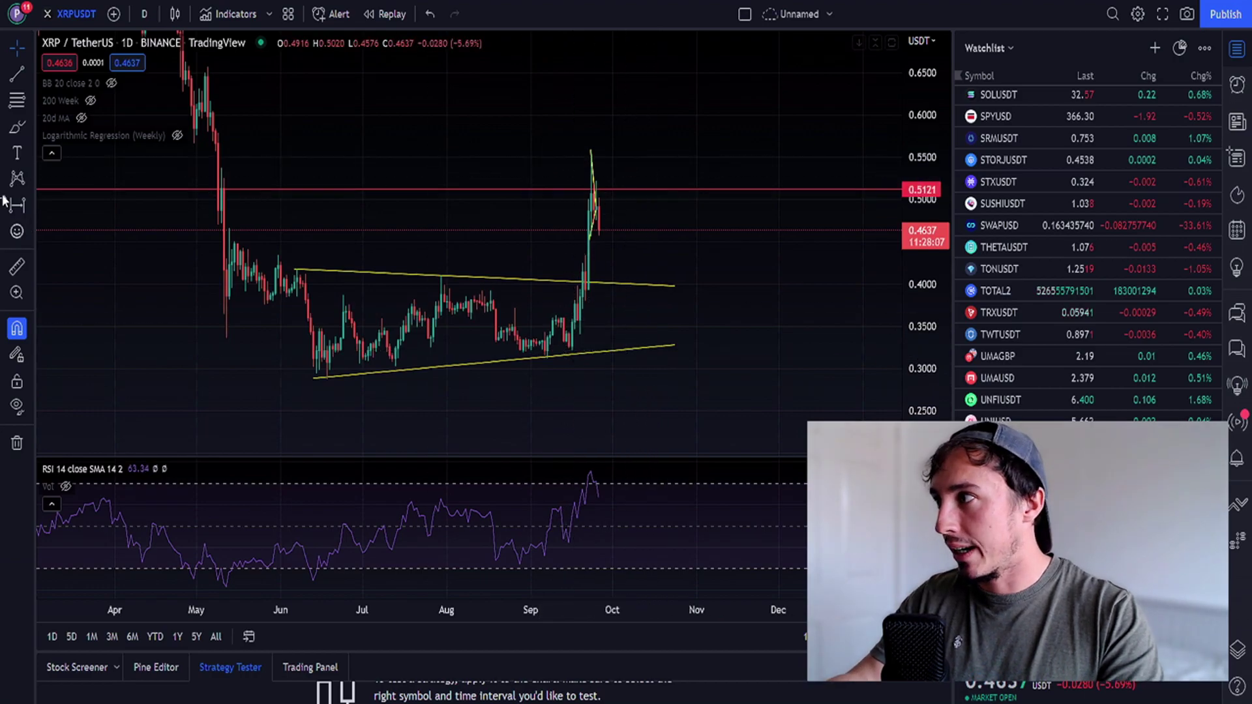
scroll(1098, 291, "up", 5)
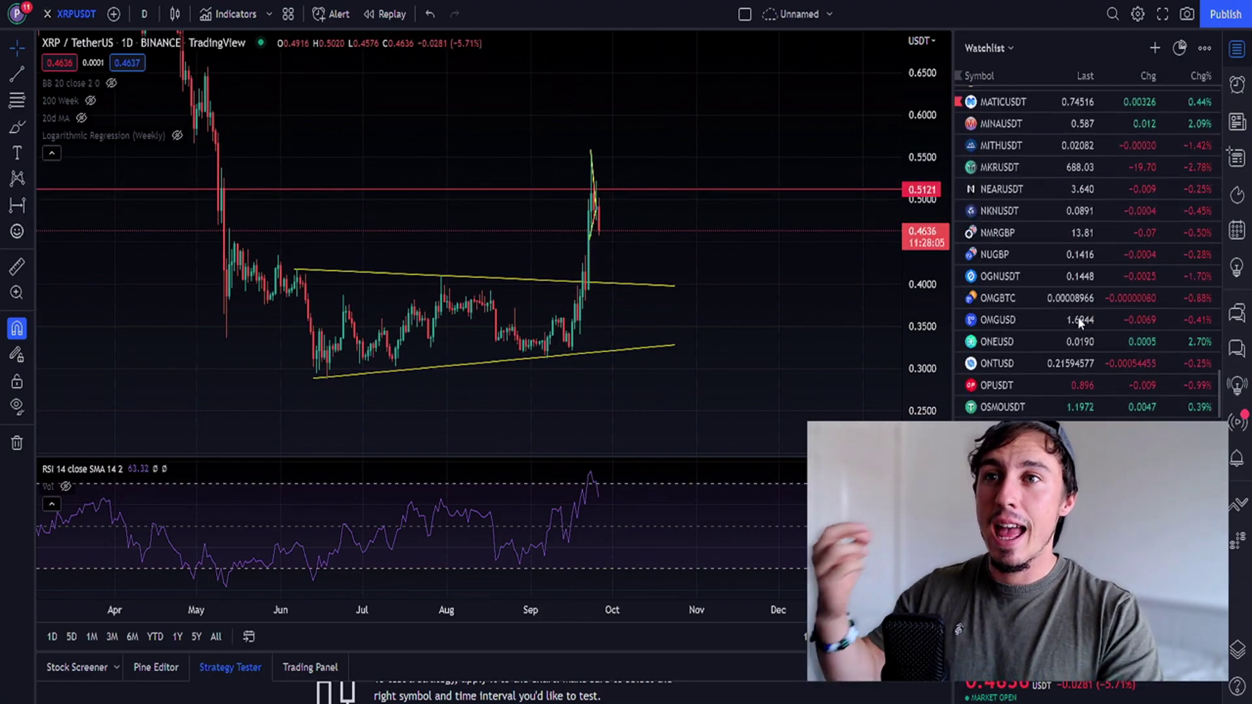
scroll(1078, 317, "up", 5)
scroll(1028, 315, "up", 5)
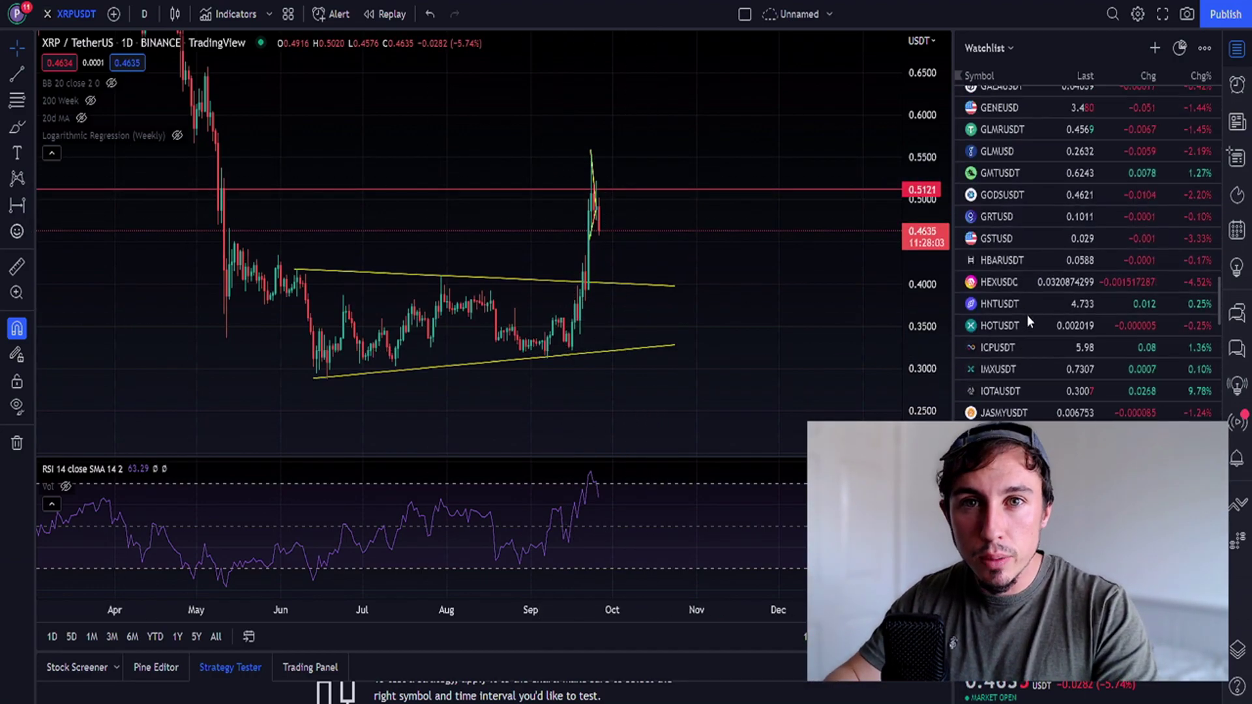
scroll(1028, 316, "up", 5)
scroll(1027, 315, "down", 3)
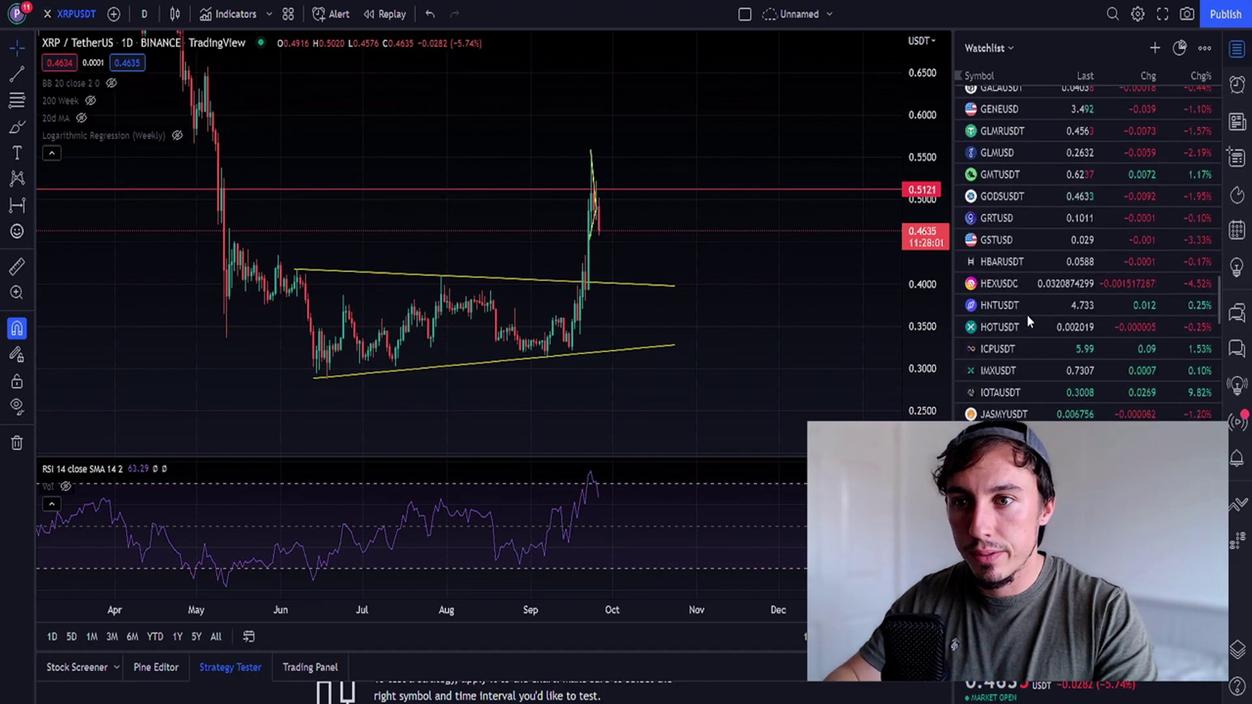
left_click(1028, 392)
scroll(649, 244, "down", 5)
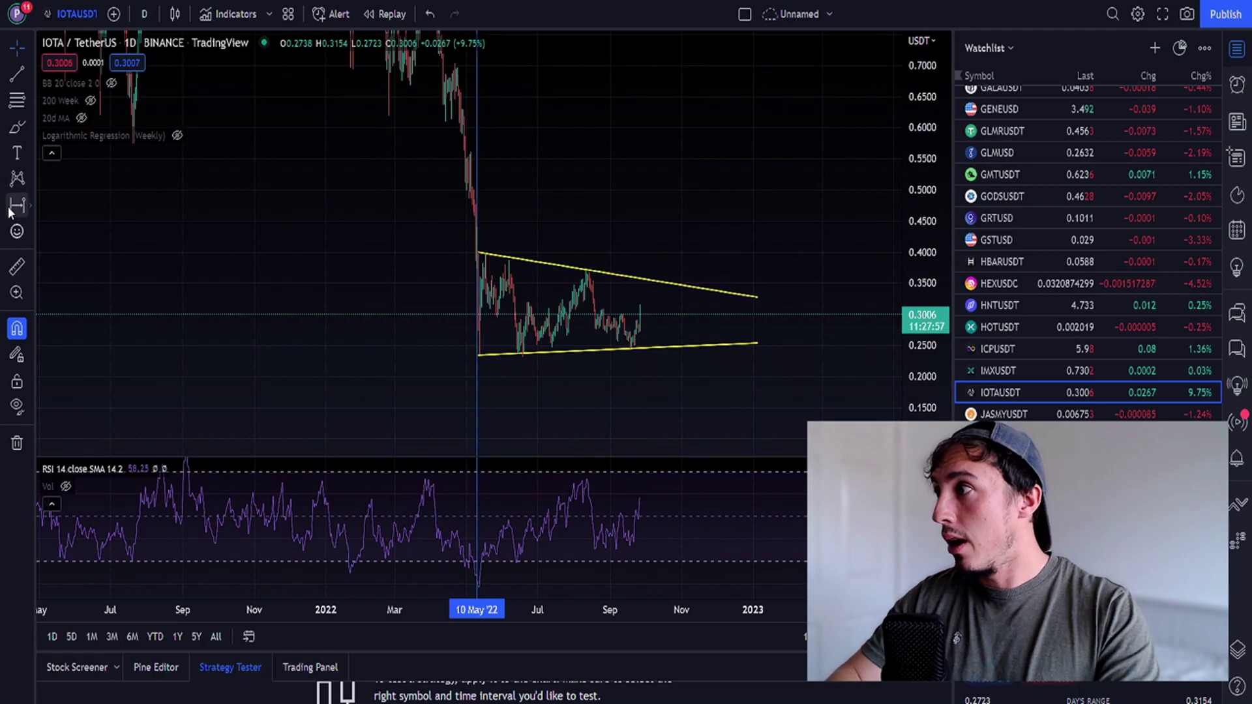
left_click(16, 205)
left_click_drag(477, 324, 646, 323)
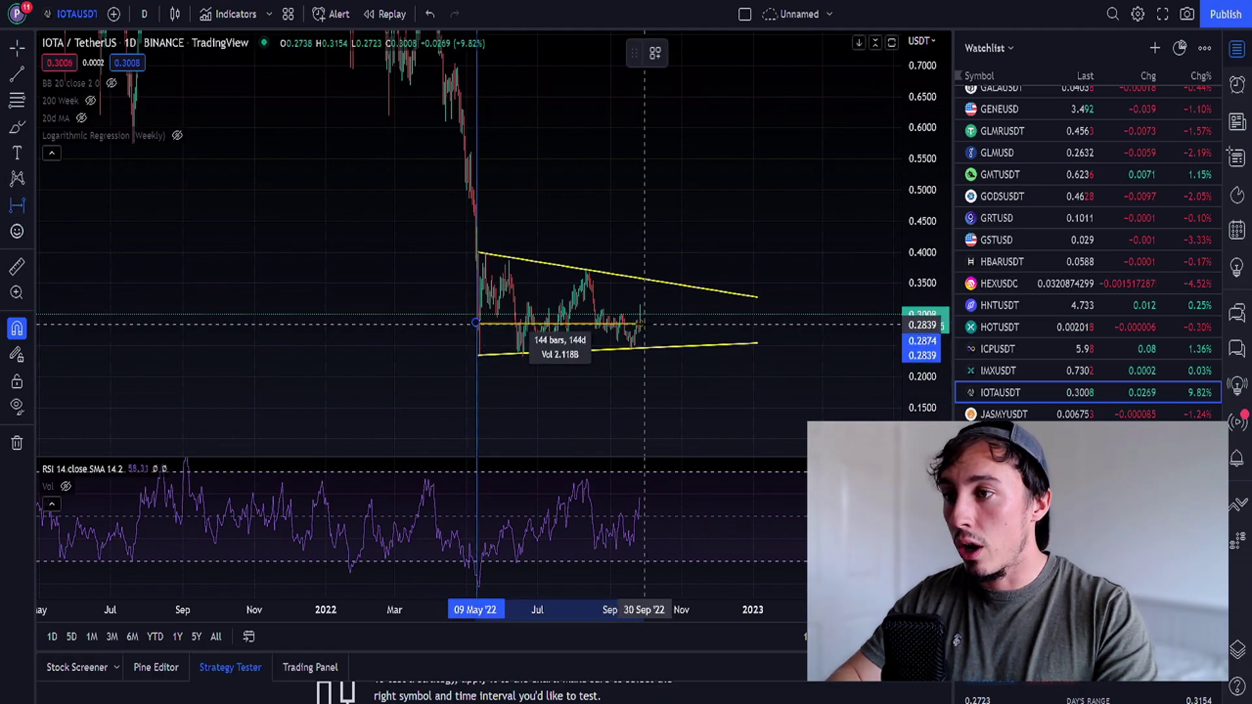
key("Escape")
scroll(587, 323, "down", 1)
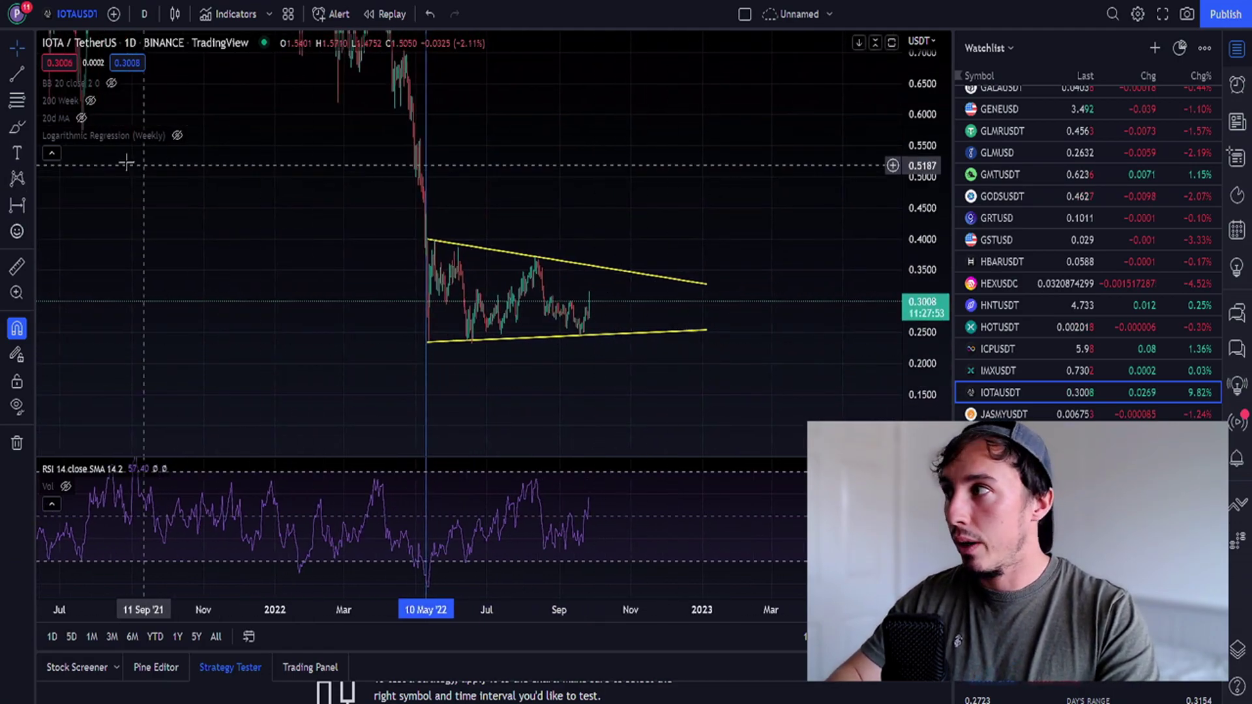
left_click(29, 133)
Step: Draw a zigzag path breaking above the triangle to an upper target near 0.45
left_click(58, 274)
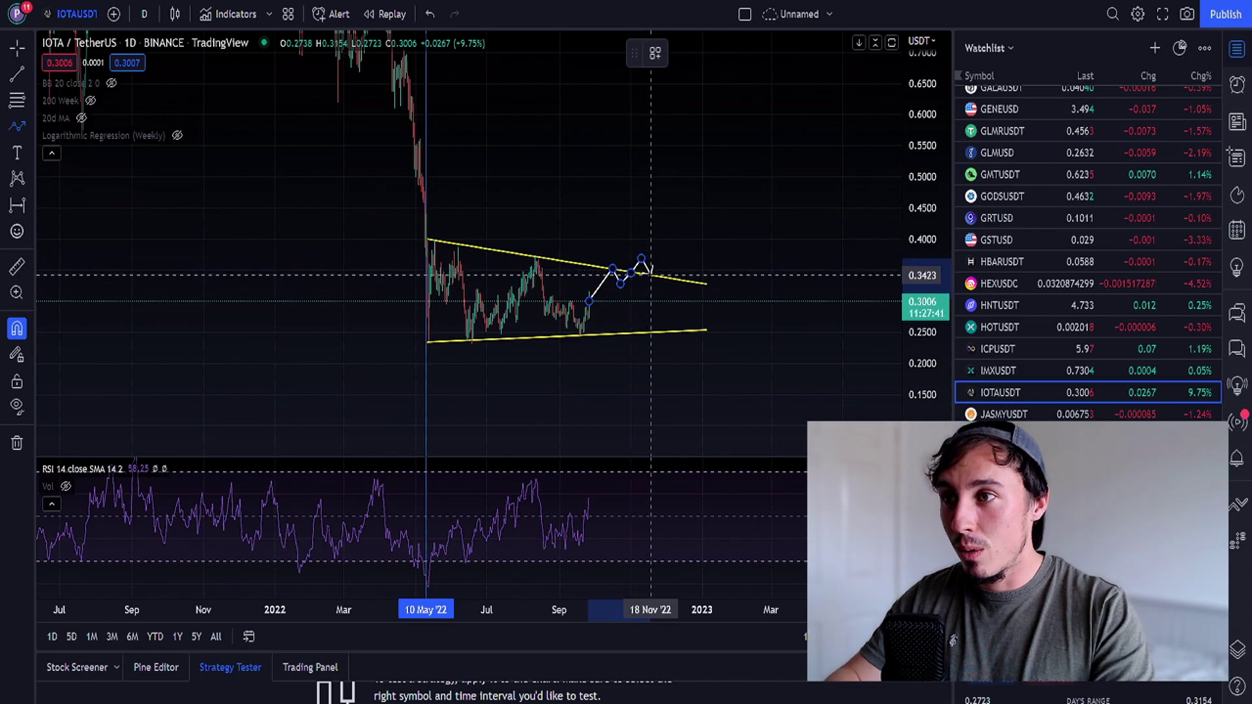
left_click(651, 275)
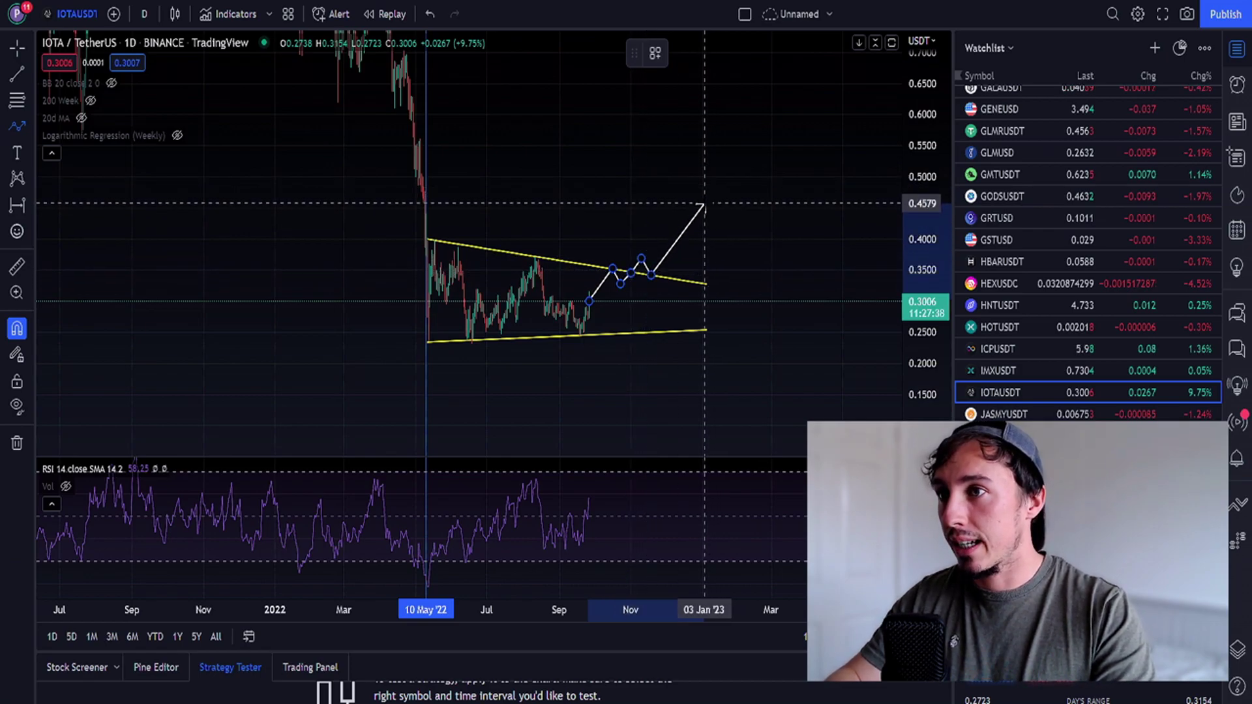
double_click(702, 208)
scroll(685, 244, "down", 5)
scroll(588, 245, "down", 5)
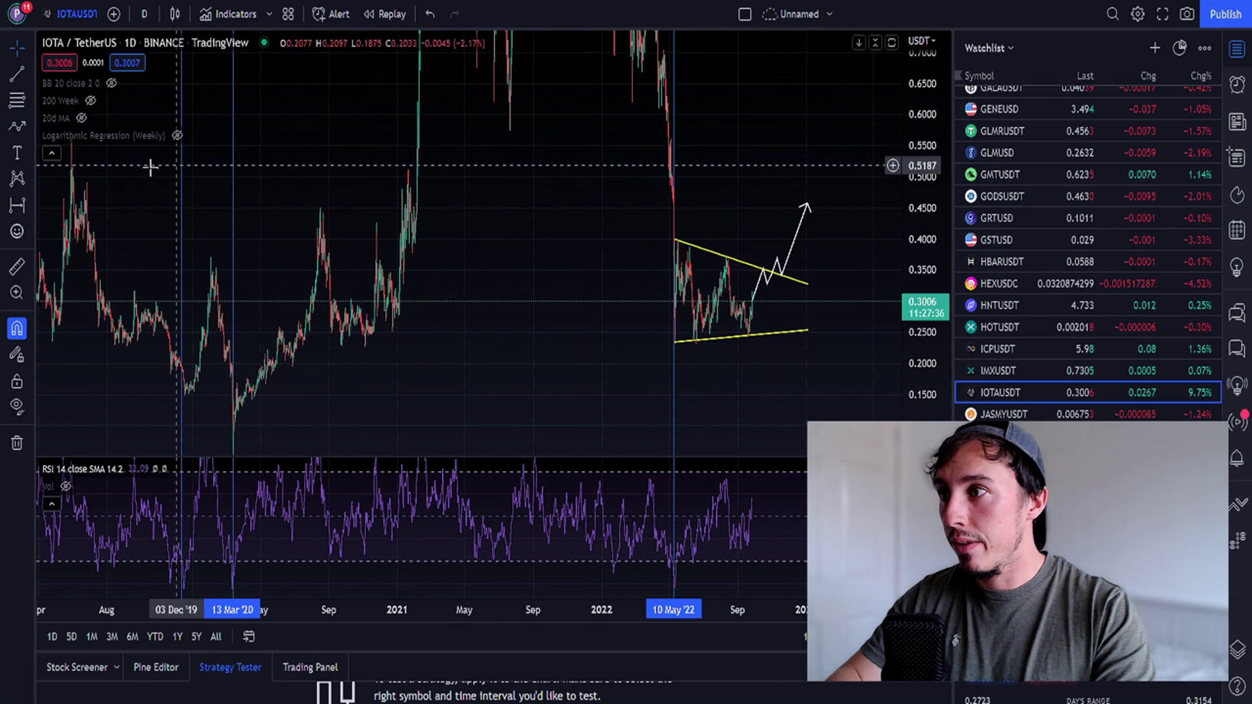
left_click(17, 127)
left_click(88, 249)
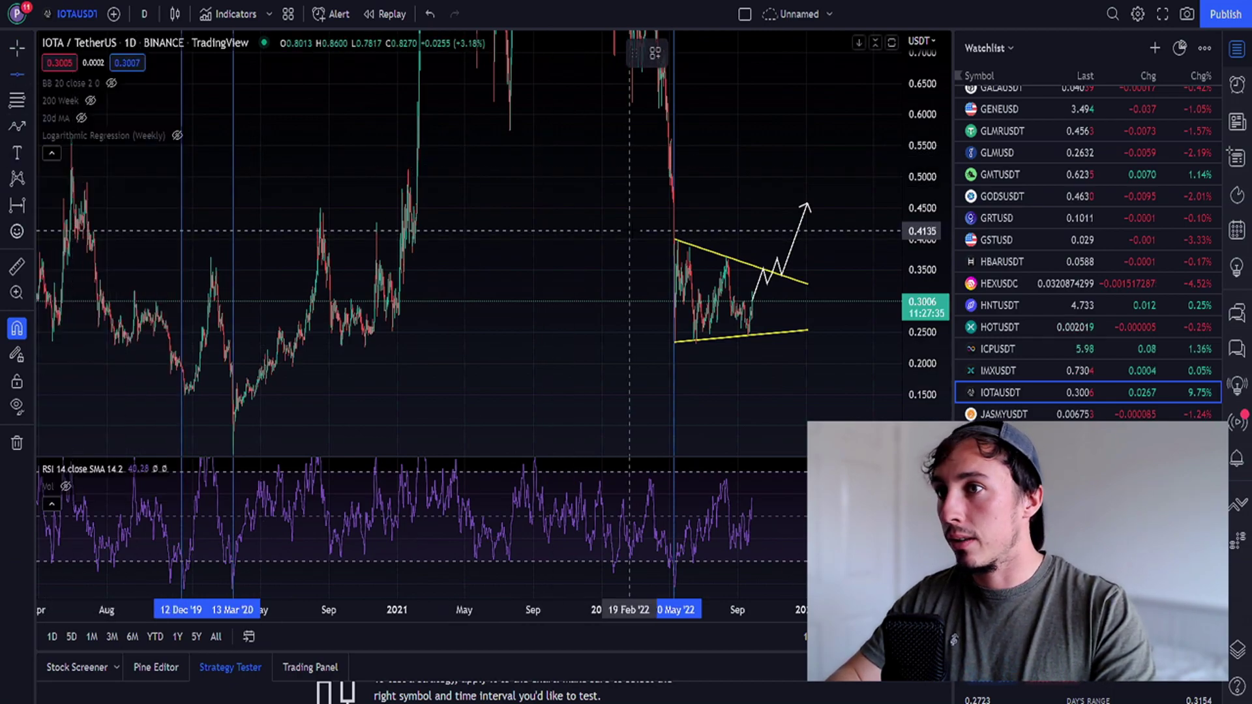
Step: Place a red horizontal target line at 0.4556
left_click(617, 205)
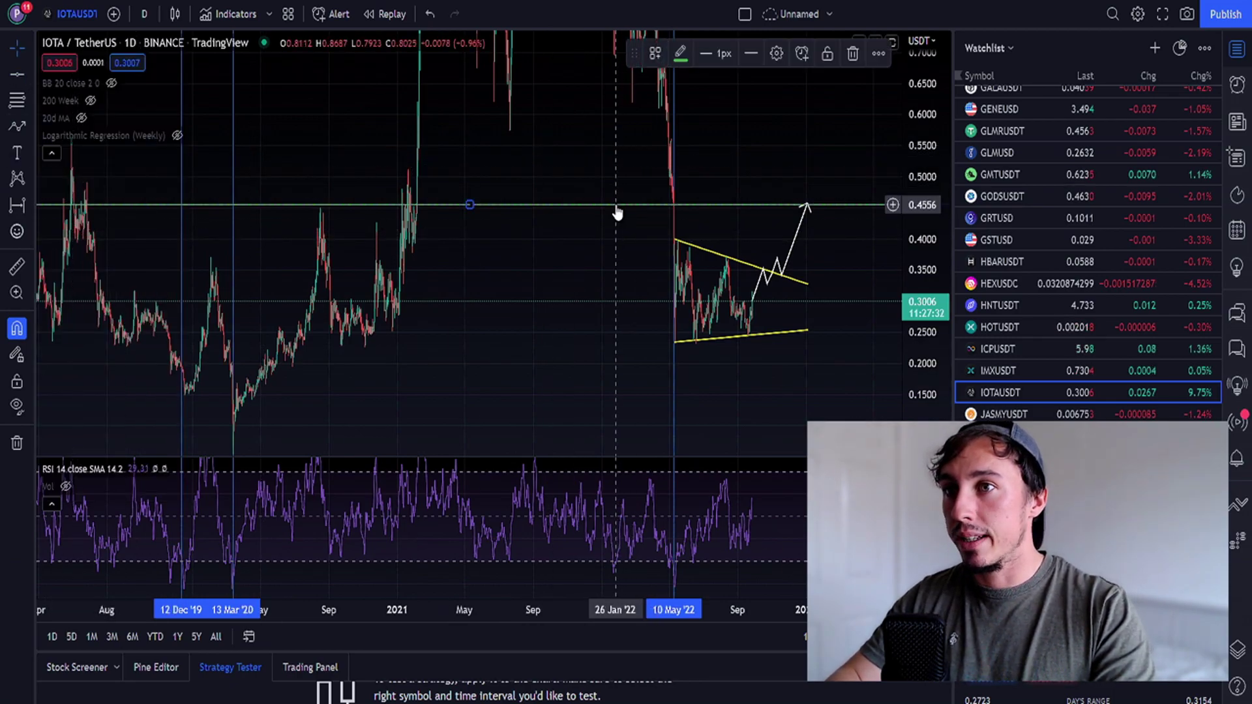
left_click(681, 54)
left_click(681, 107)
scroll(632, 242, "up", 5)
scroll(631, 242, "down", 3)
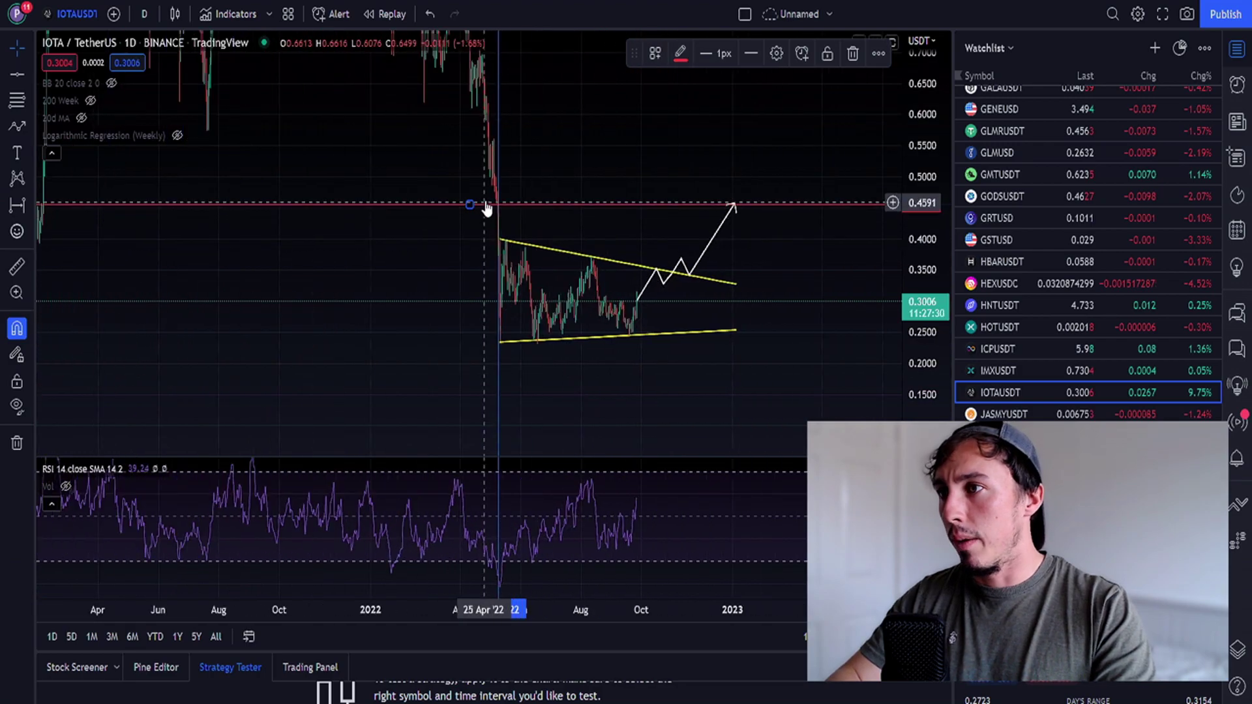
scroll(499, 209, "down", 3)
left_click(686, 371)
scroll(685, 372, "down", 3)
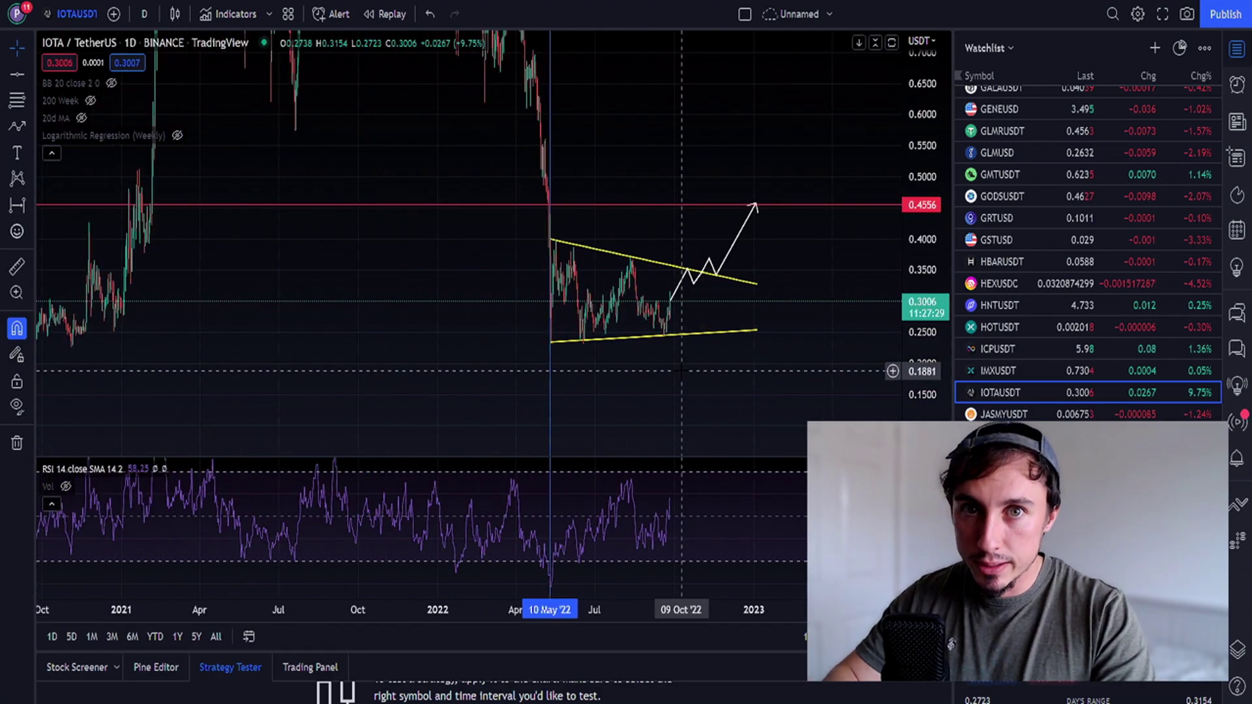
scroll(698, 382, "up", 3)
scroll(703, 157, "up", 2)
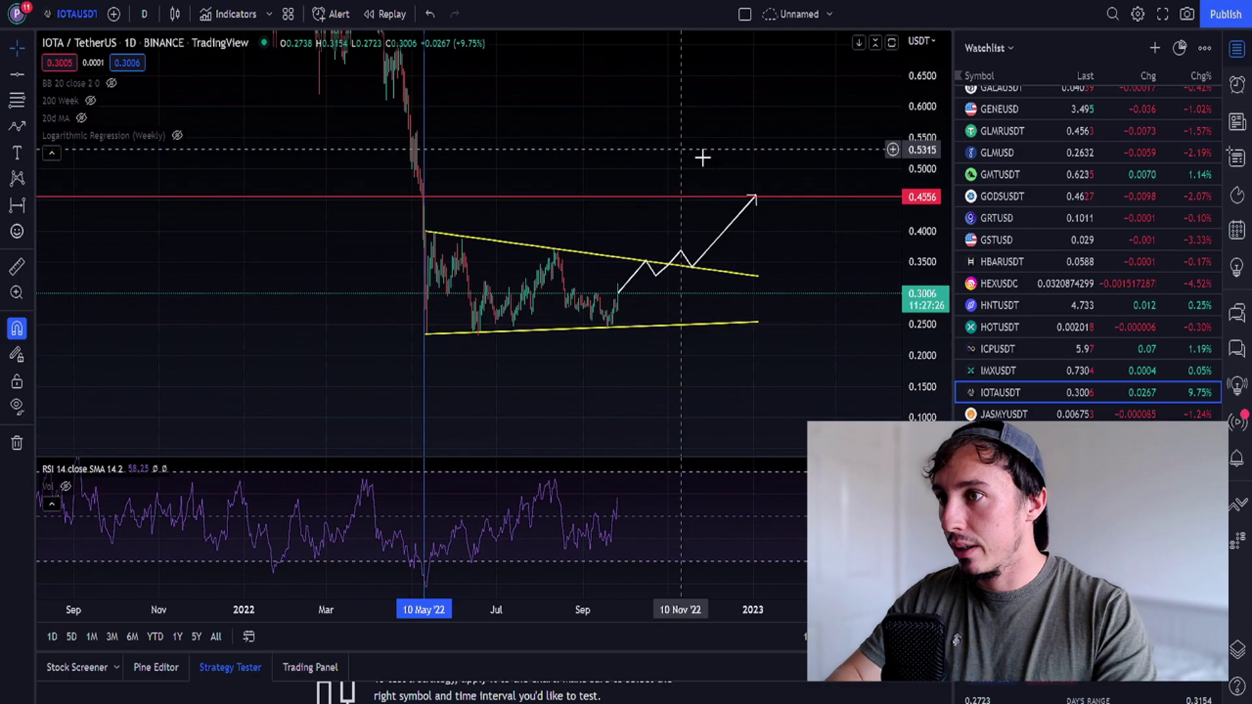
scroll(928, 355, "up", 3)
scroll(528, 177, "up", 3)
scroll(556, 160, "up", 2)
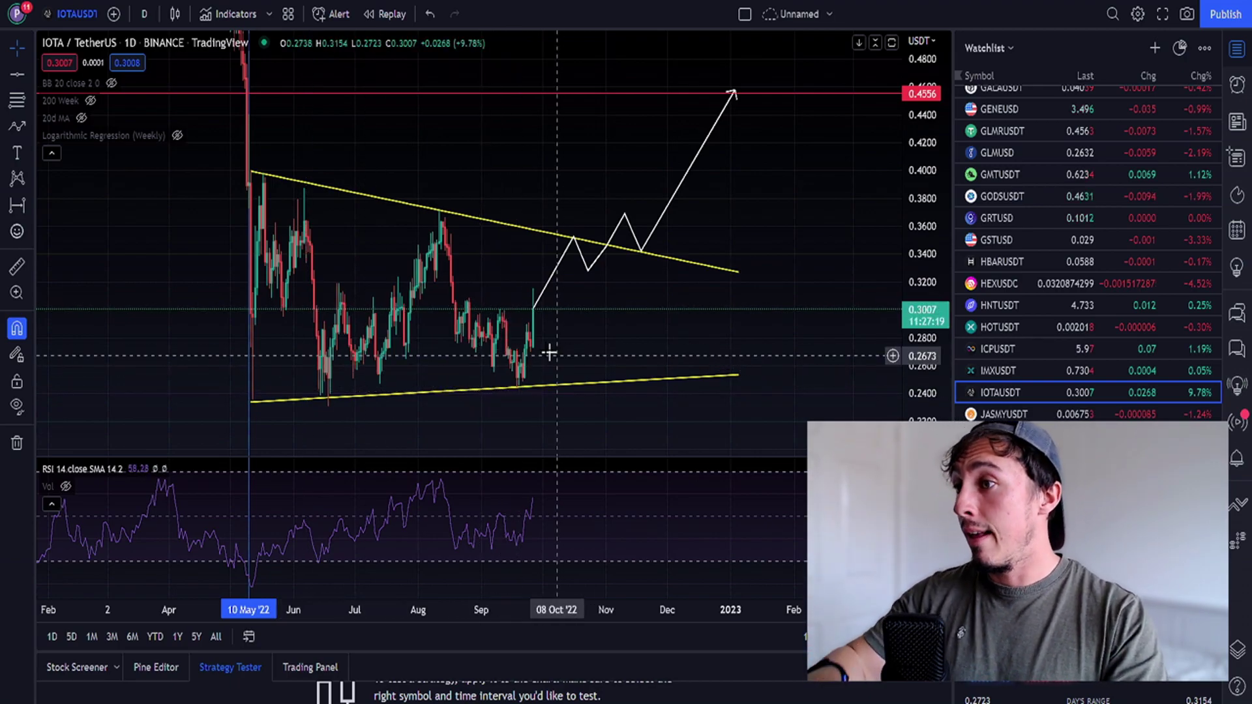
scroll(509, 342, "up", 2)
scroll(516, 294, "up", 4)
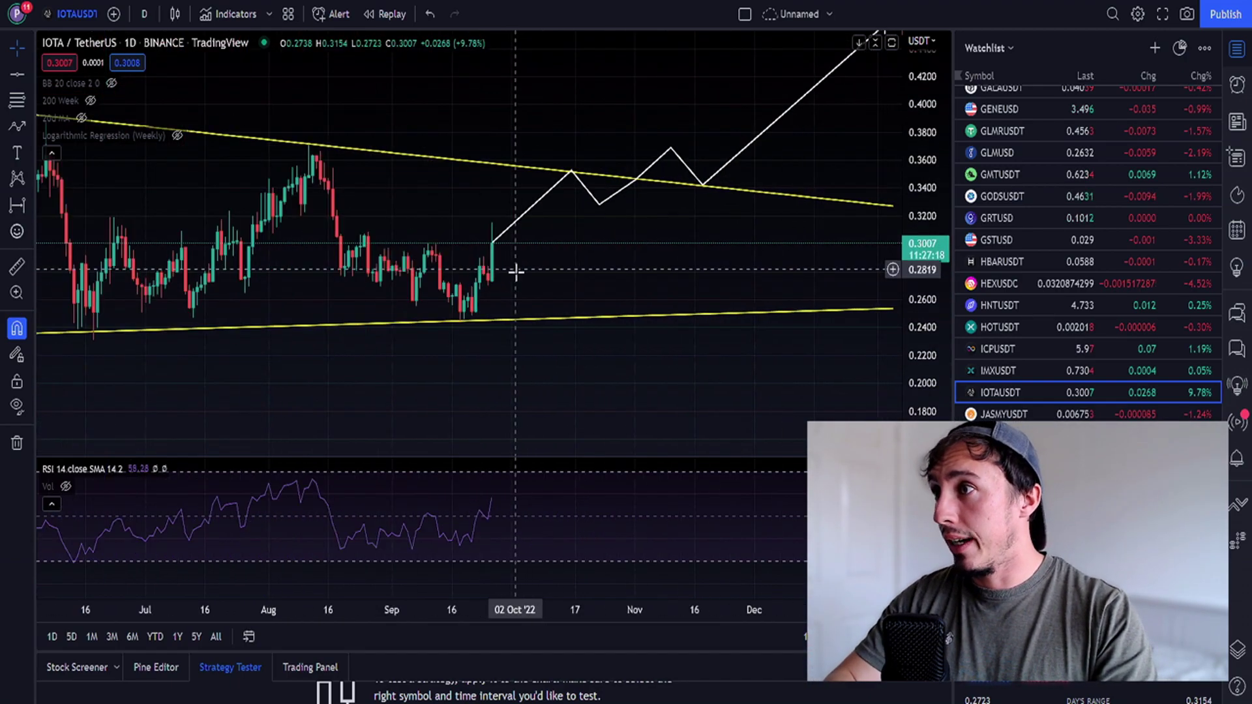
Step: Delete the white zigzag projection path
left_click(499, 234)
key("Delete")
scroll(490, 255, "up", 3)
scroll(484, 260, "down", 2)
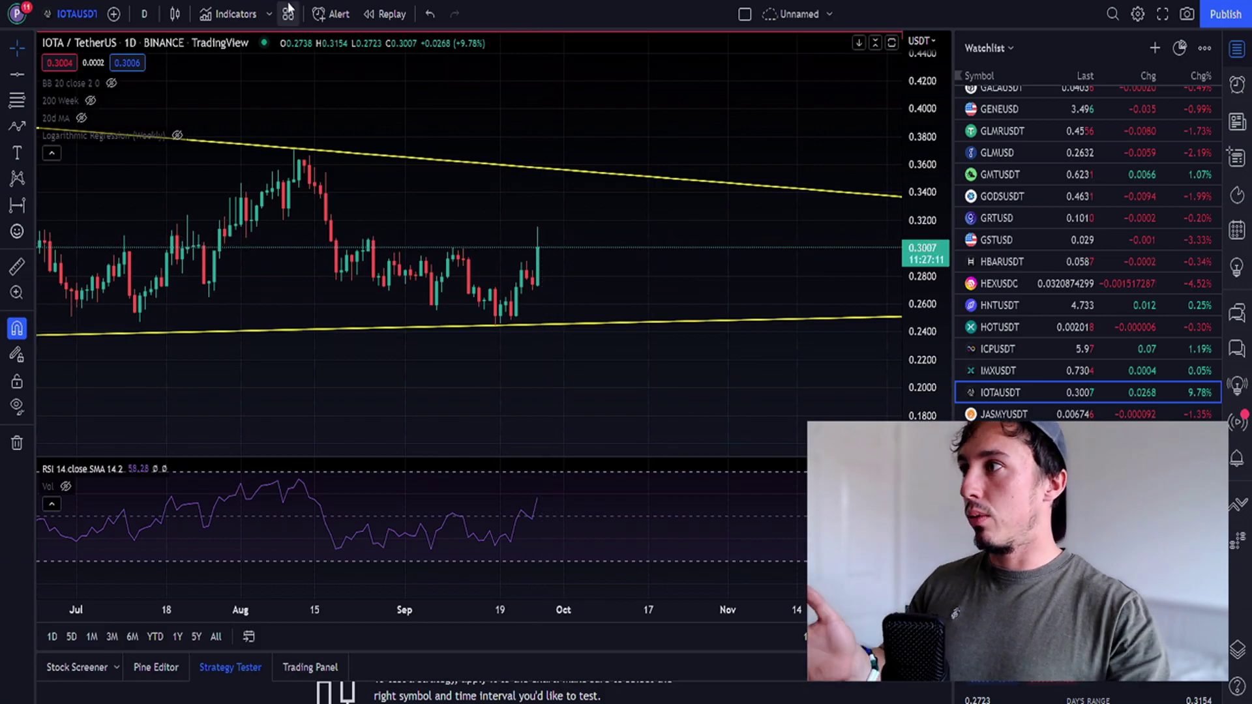
Step: Step the IOTA chart down through 4-hour, 1-hour and 30-minute candles
left_click(144, 14)
left_click(176, 445)
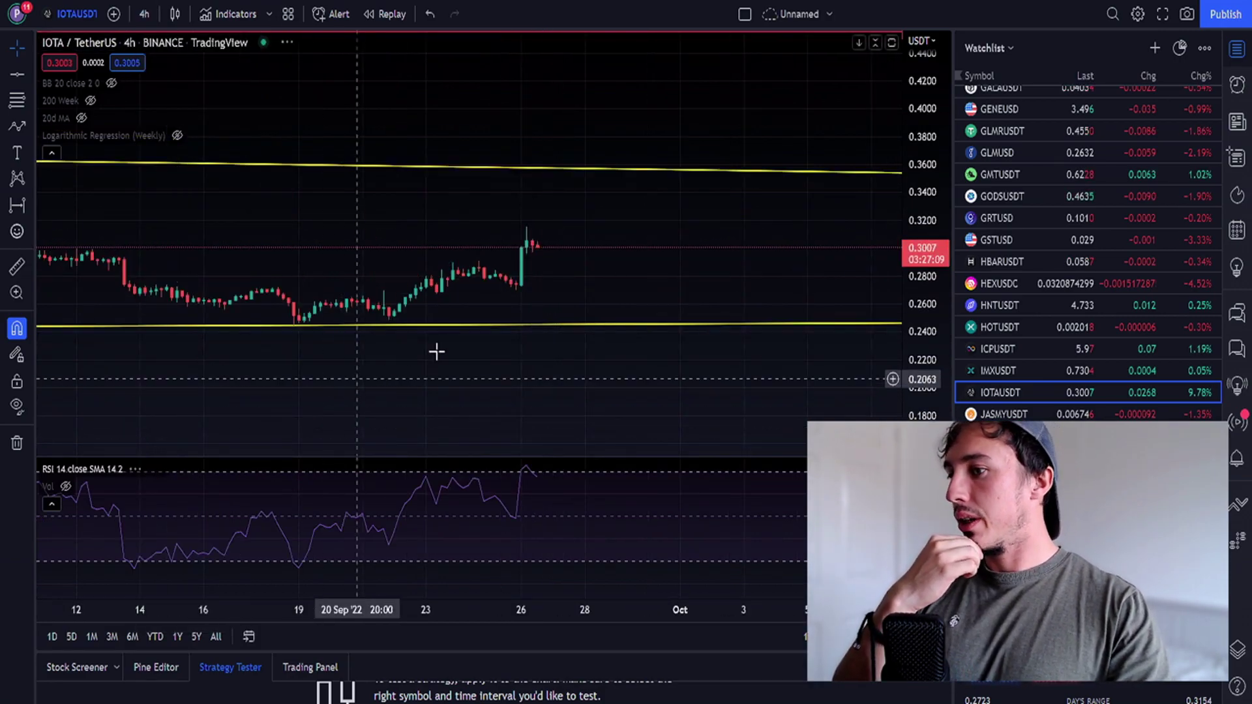
scroll(440, 348, "down", 3)
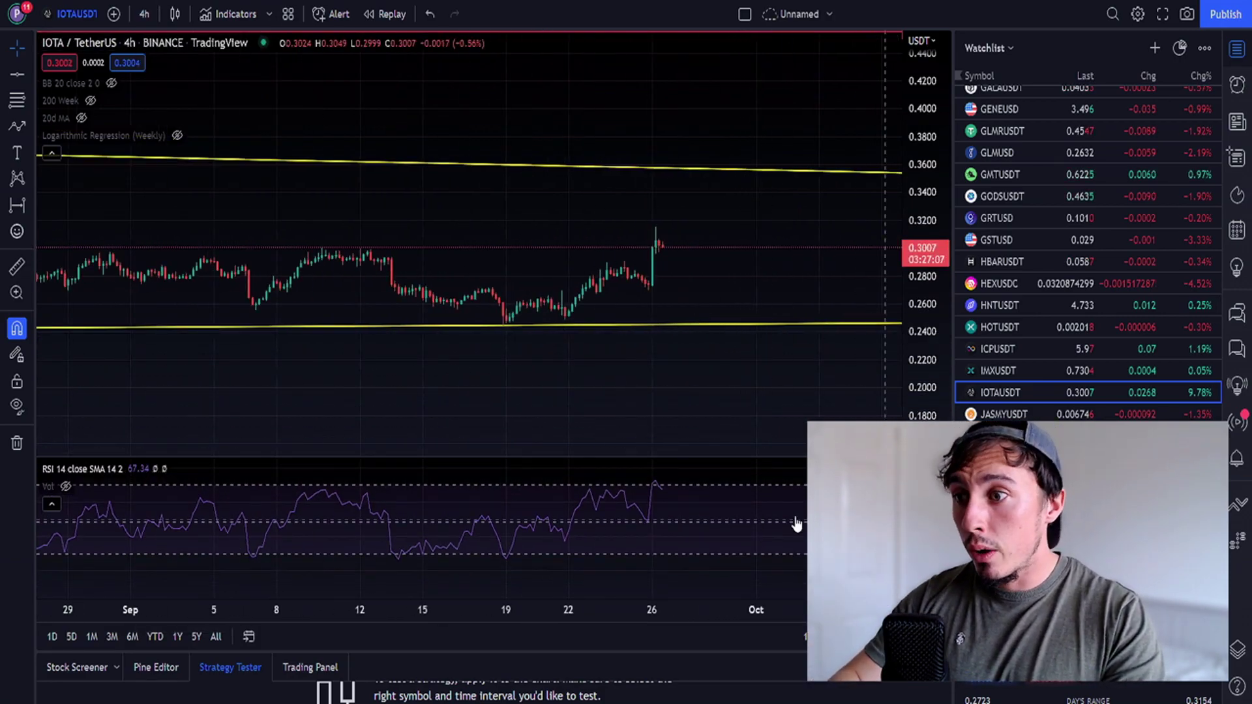
scroll(656, 509, "down", 3)
scroll(626, 392, "up", 3)
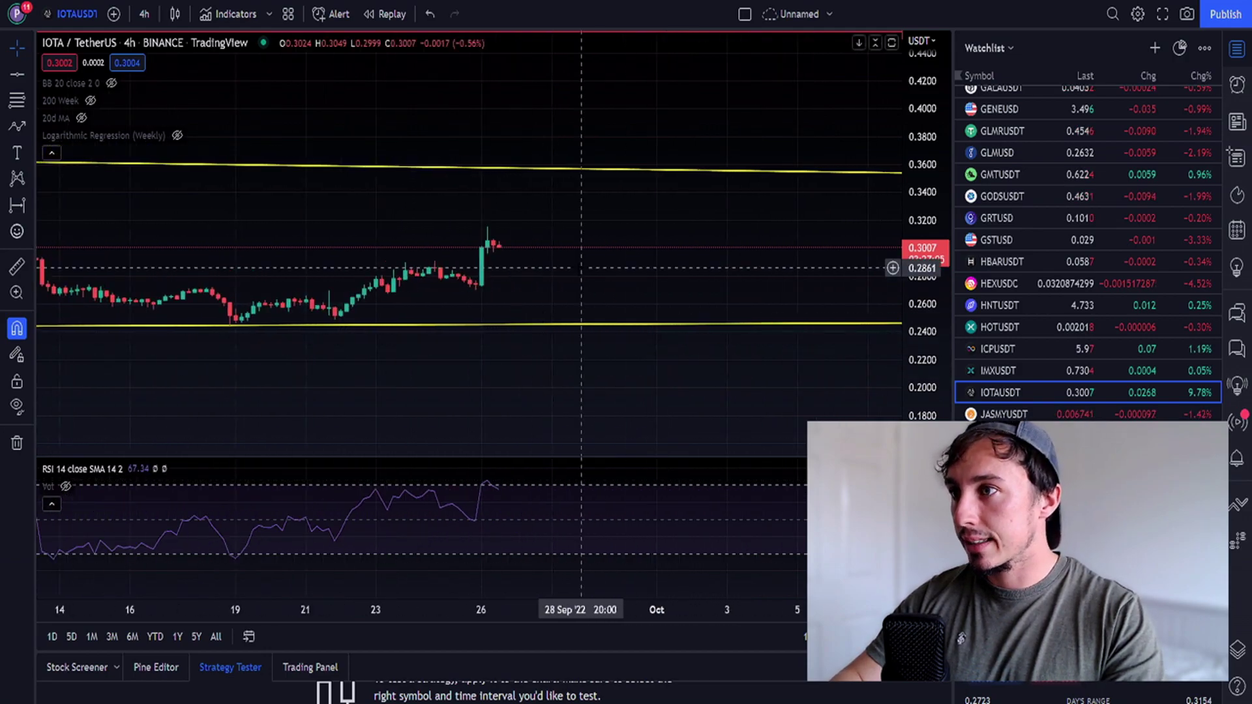
scroll(632, 294, "up", 3)
scroll(635, 289, "up", 3)
scroll(563, 245, "up", 3)
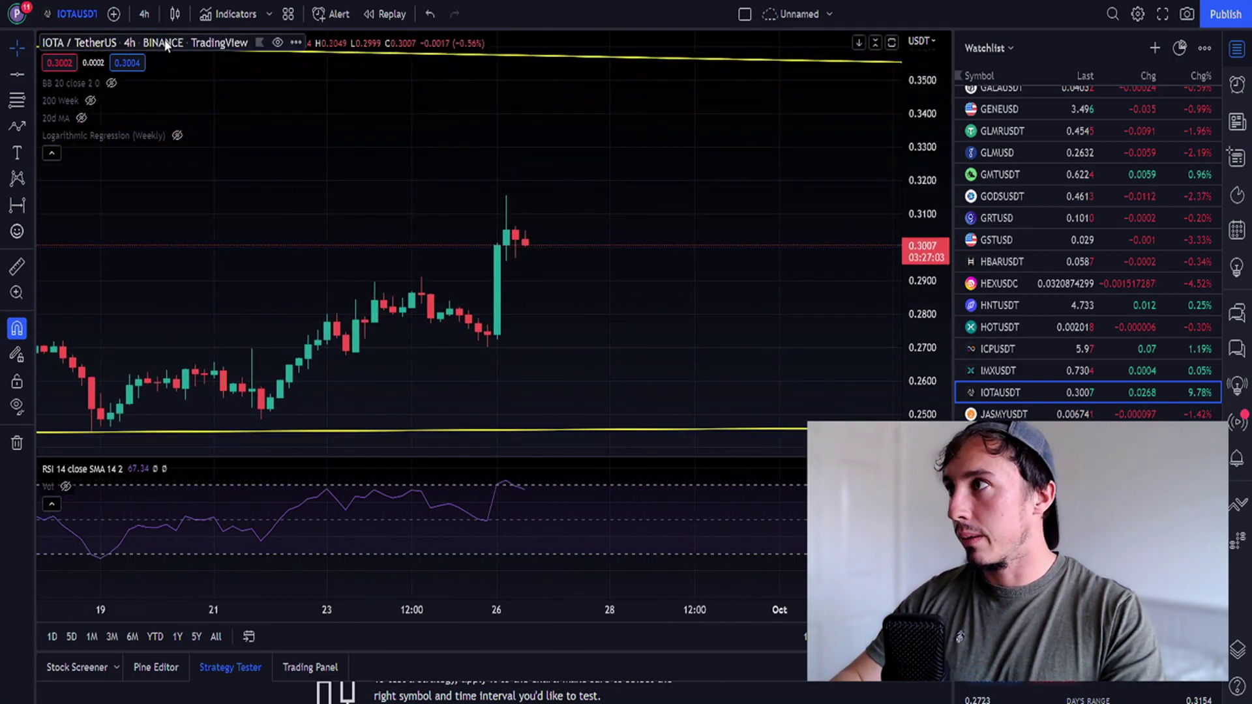
left_click(144, 14)
left_click(153, 377)
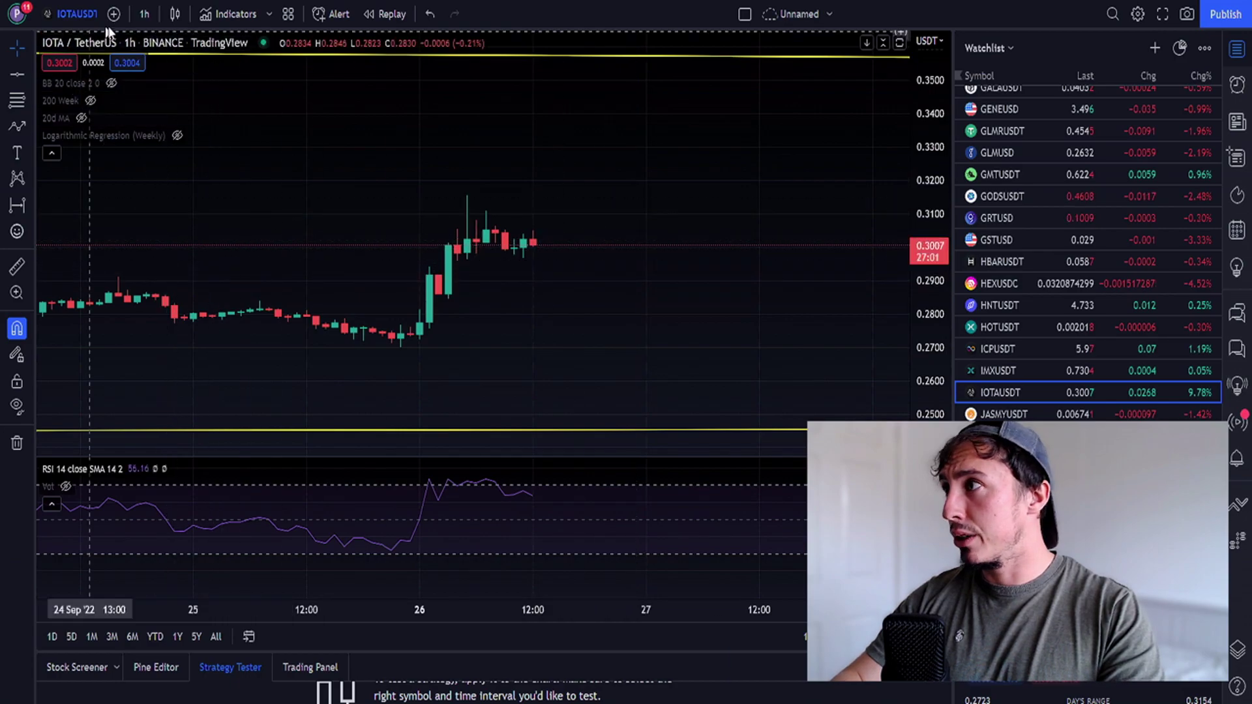
left_click(144, 13)
left_click(163, 303)
scroll(469, 338, "down", 3)
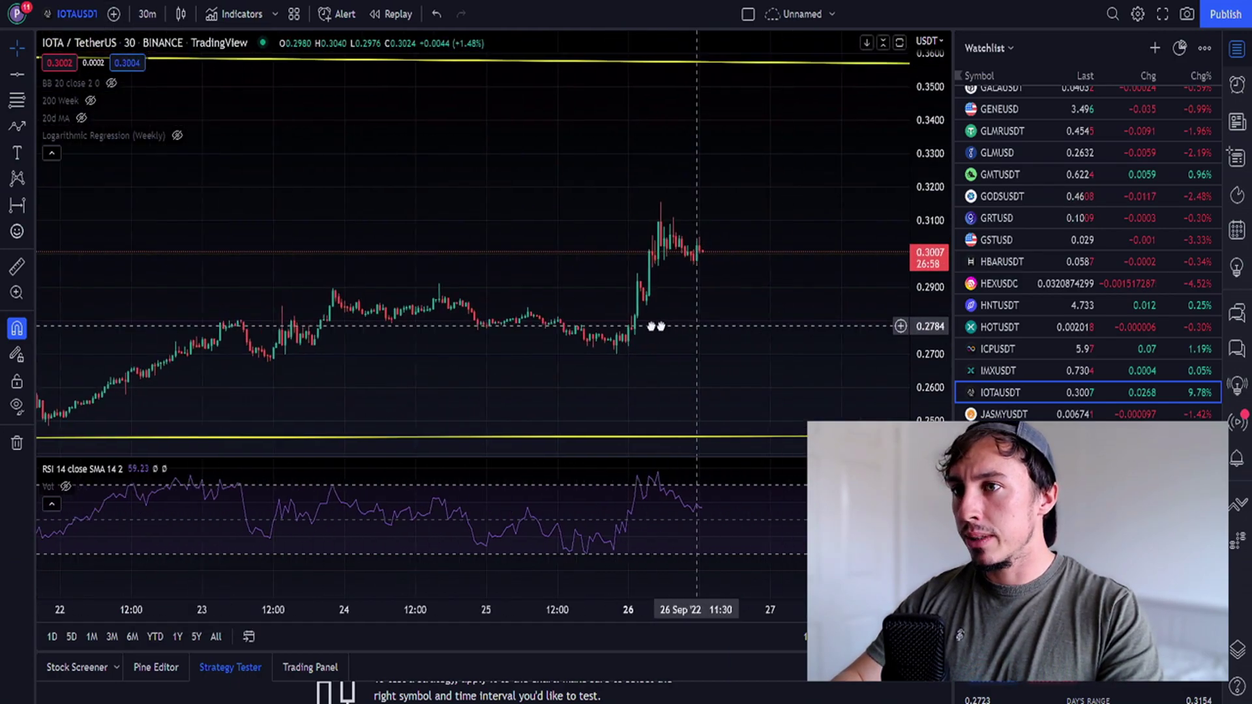
Step: Draw two parallel trend lines along the 26 Sep rally, the second ending near 0.3281
left_click_drag(470, 337, 401, 277)
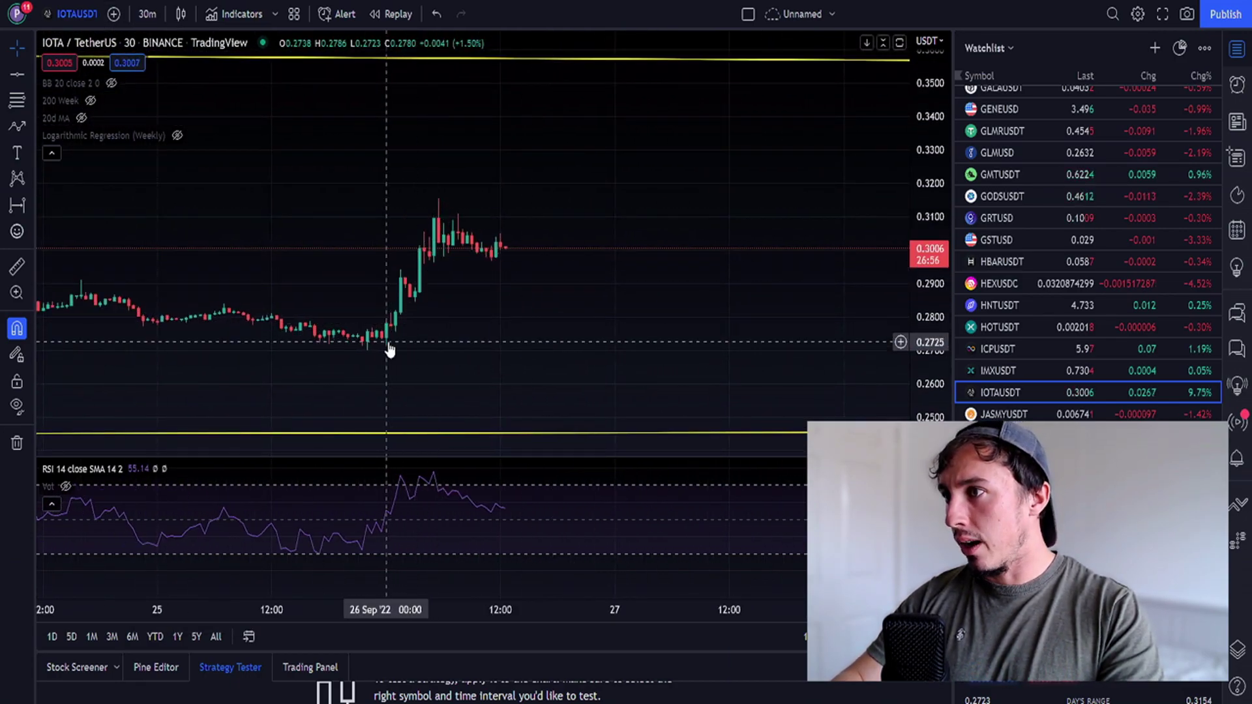
left_click(28, 71)
left_click(88, 76)
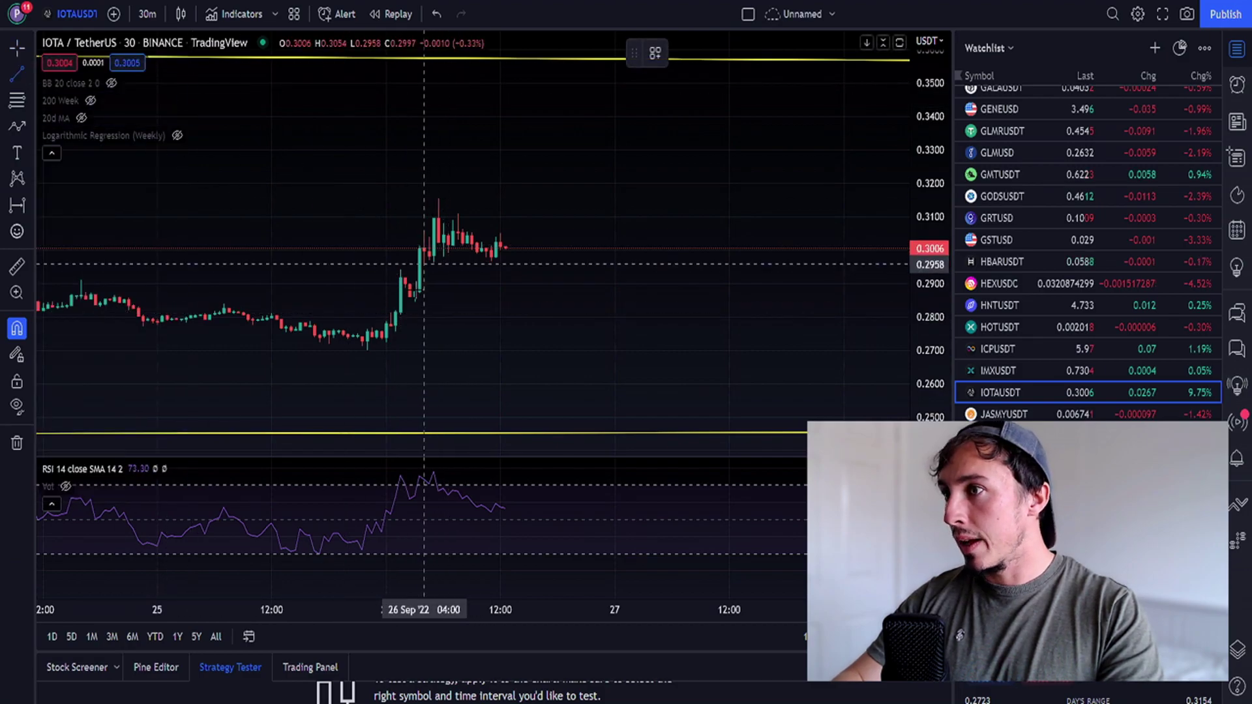
left_click(389, 342)
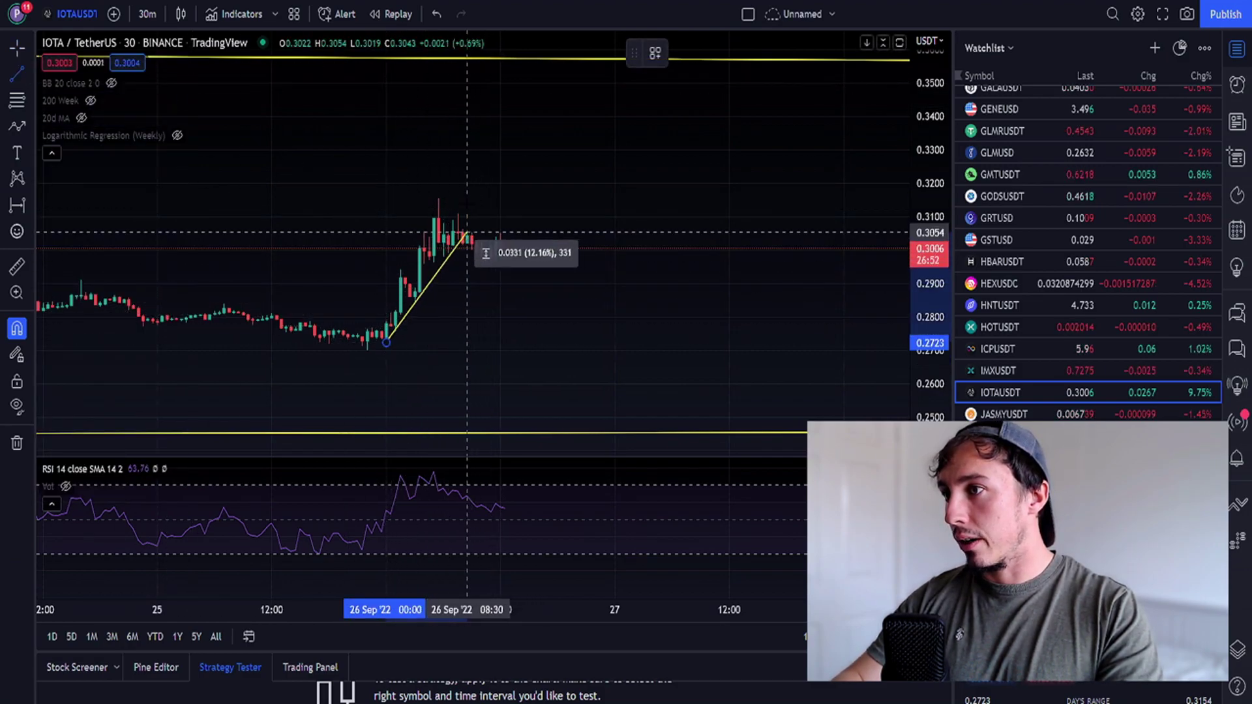
left_click(469, 235)
key("Escape")
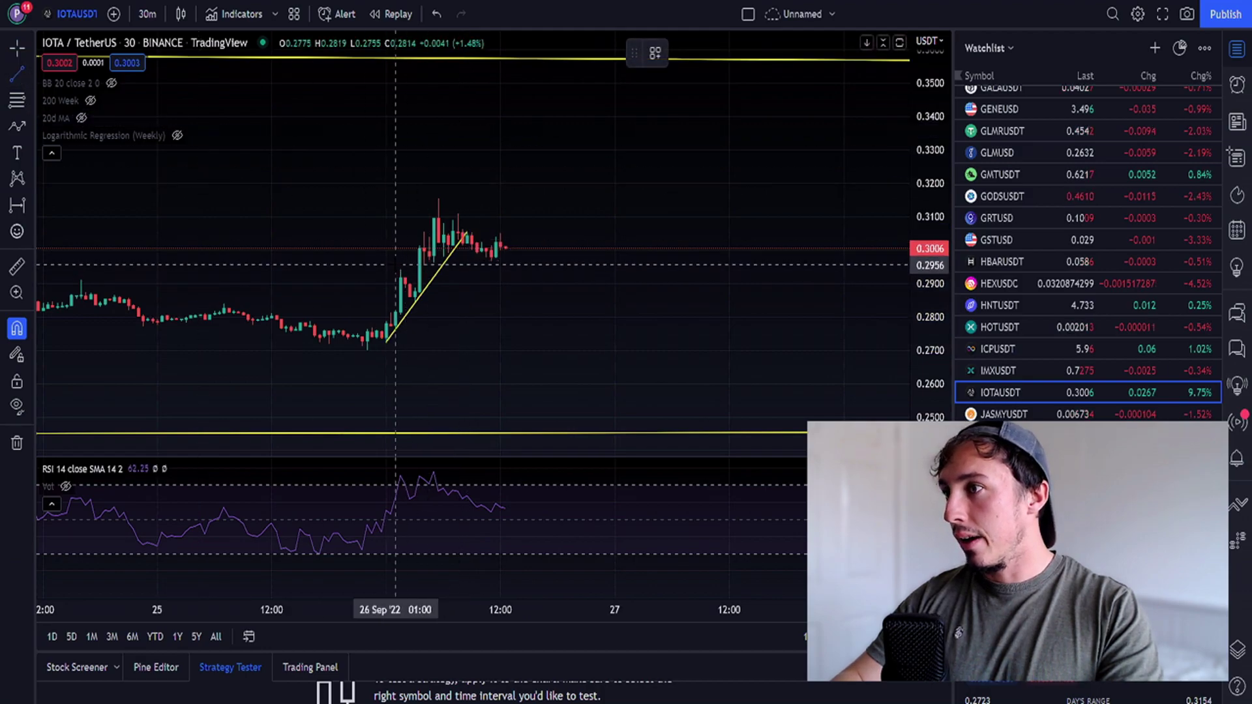
left_click(402, 270)
left_click(457, 160)
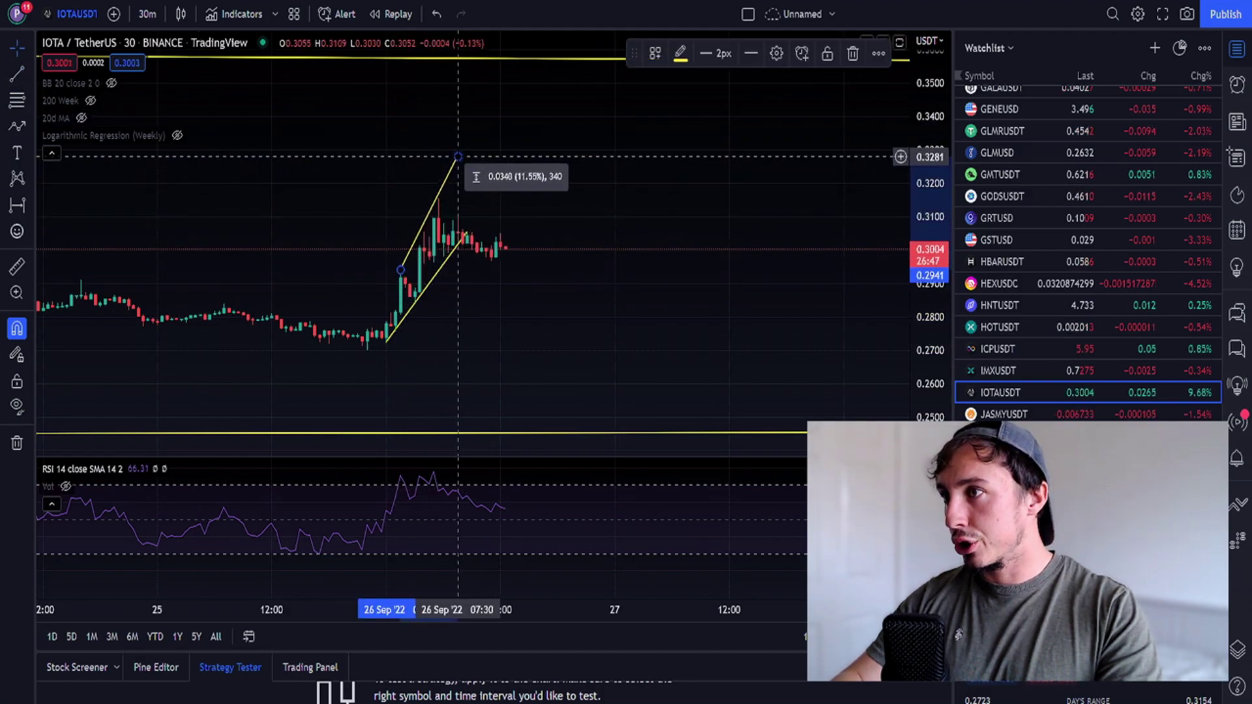
key("Escape")
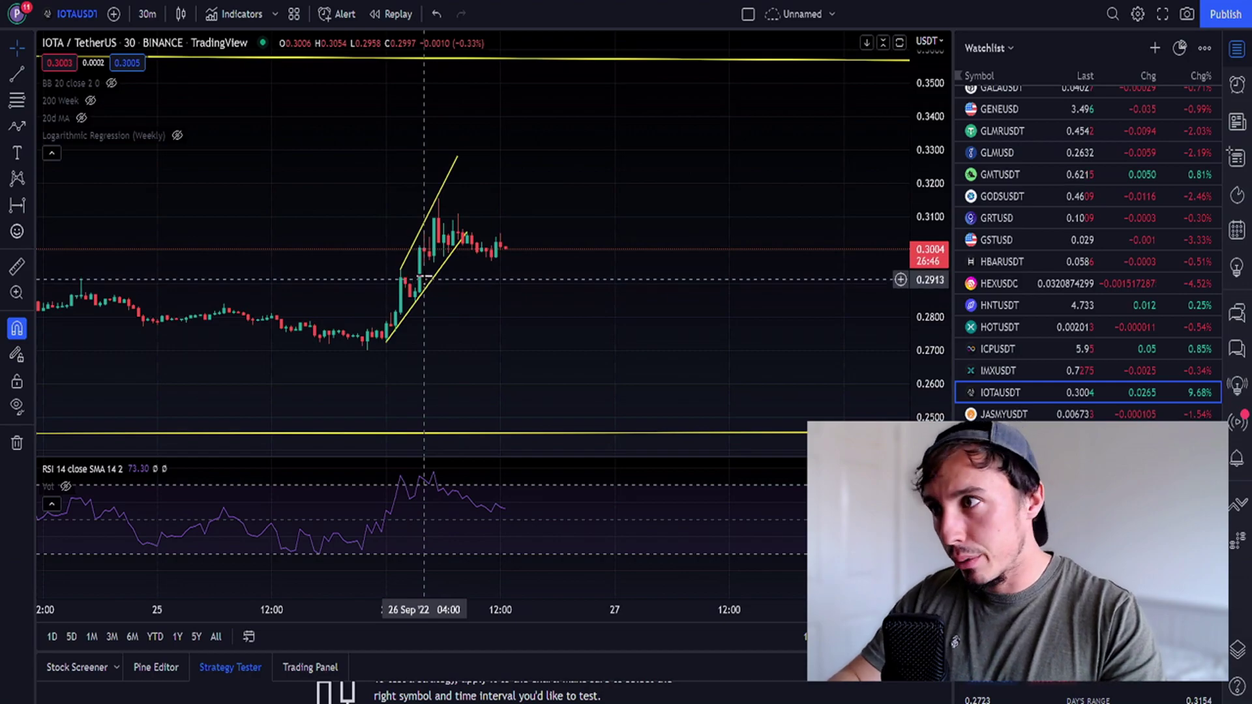
Step: Remove the price measurement and switch the chart to 15-minute candles
left_click(441, 263)
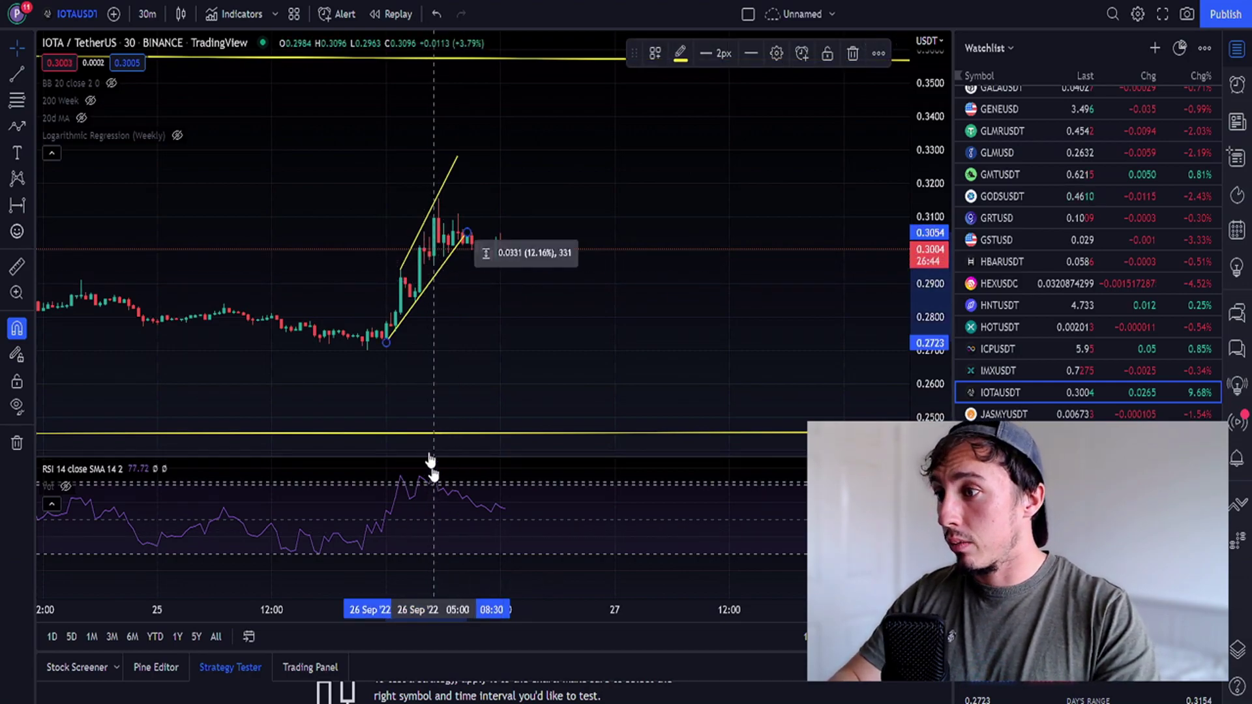
key("Escape")
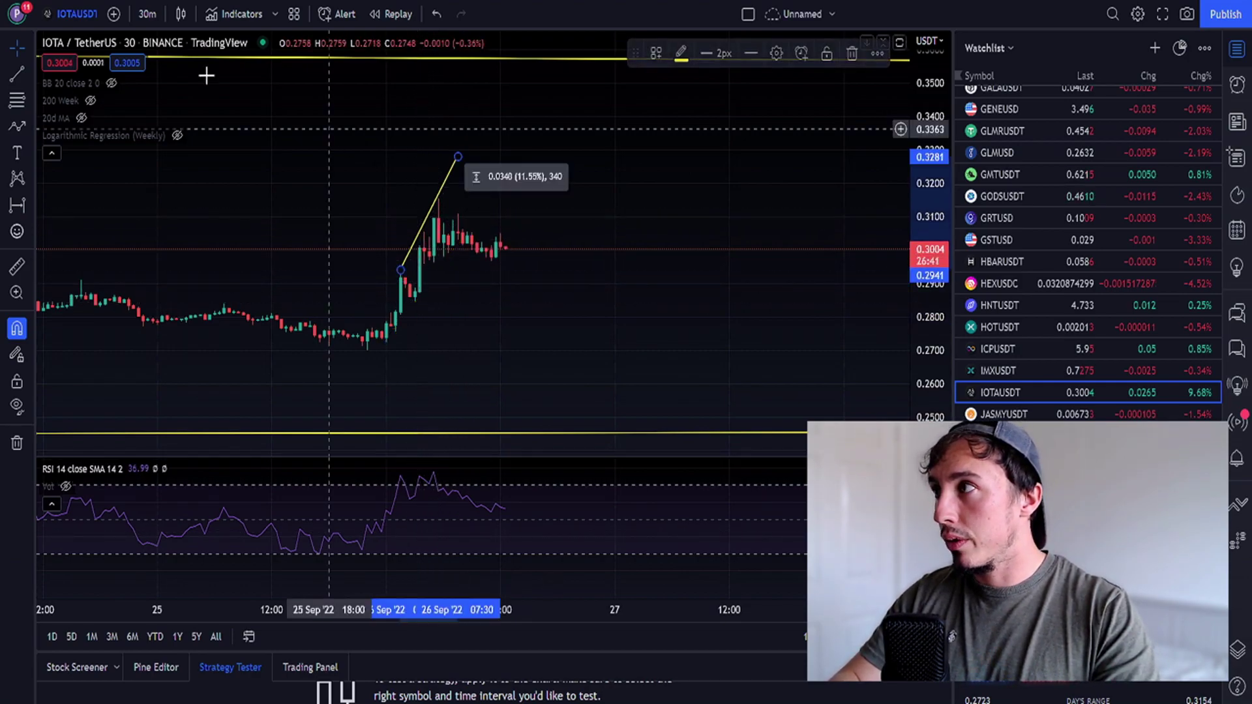
left_click(147, 14)
left_click(186, 281)
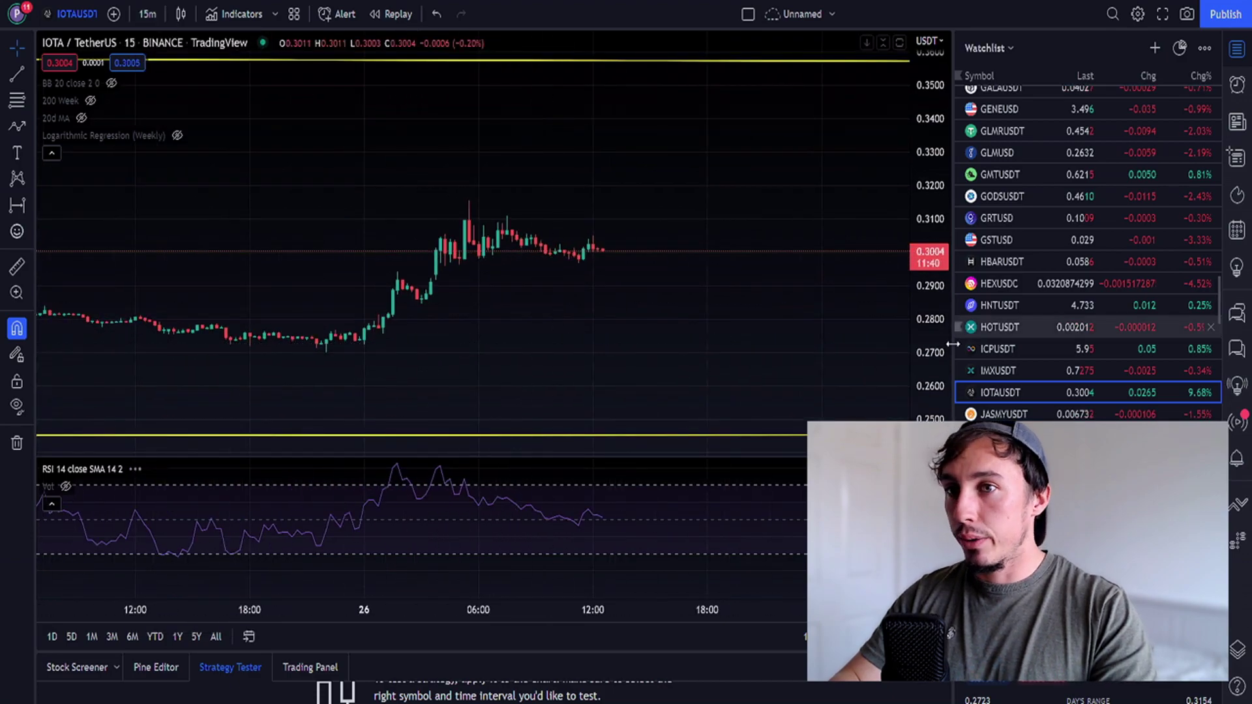
Step: Add a green horizontal level under the recent lows at about 0.2971
left_click(17, 74)
left_click(93, 253)
left_click(497, 295)
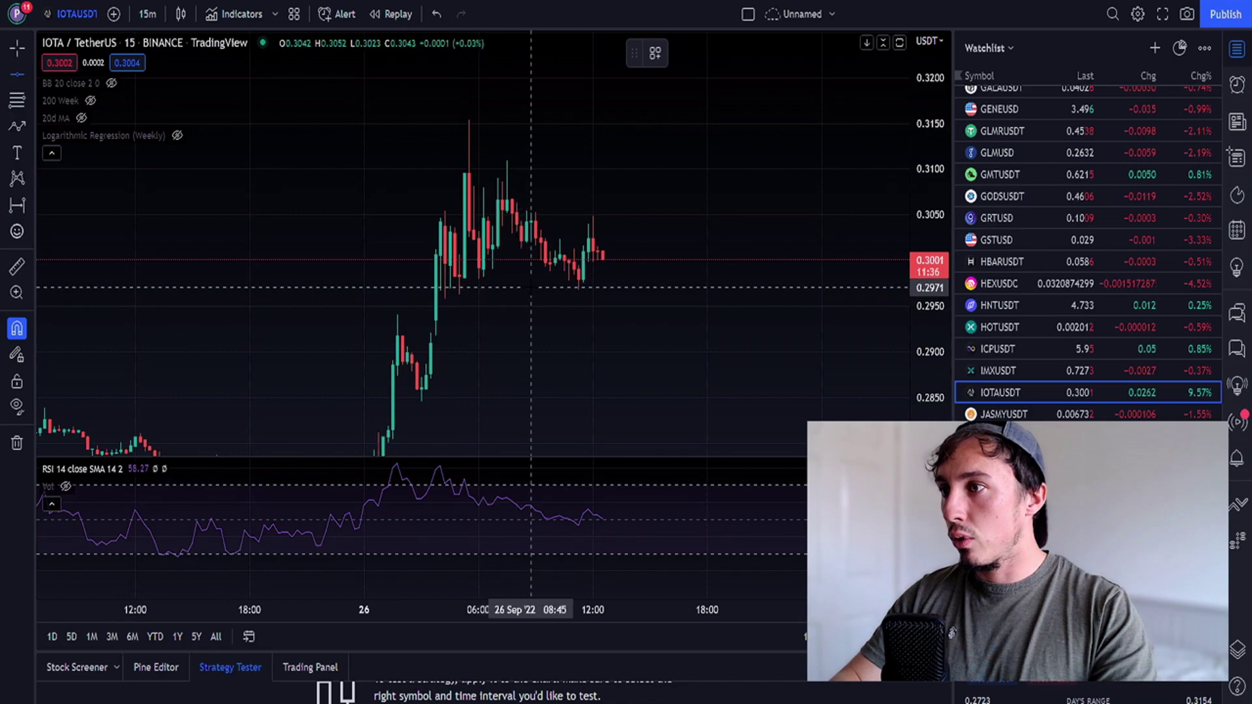
left_click(680, 53)
left_click(725, 104)
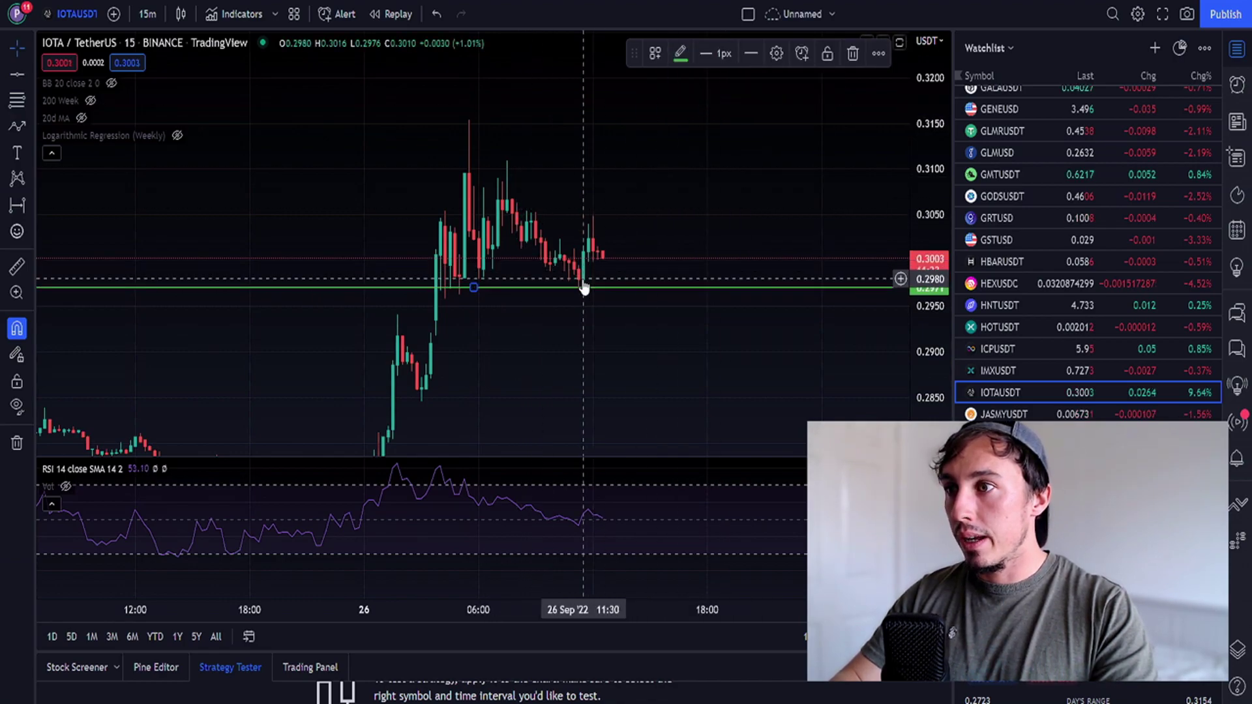
left_click_drag(604, 286, 583, 290)
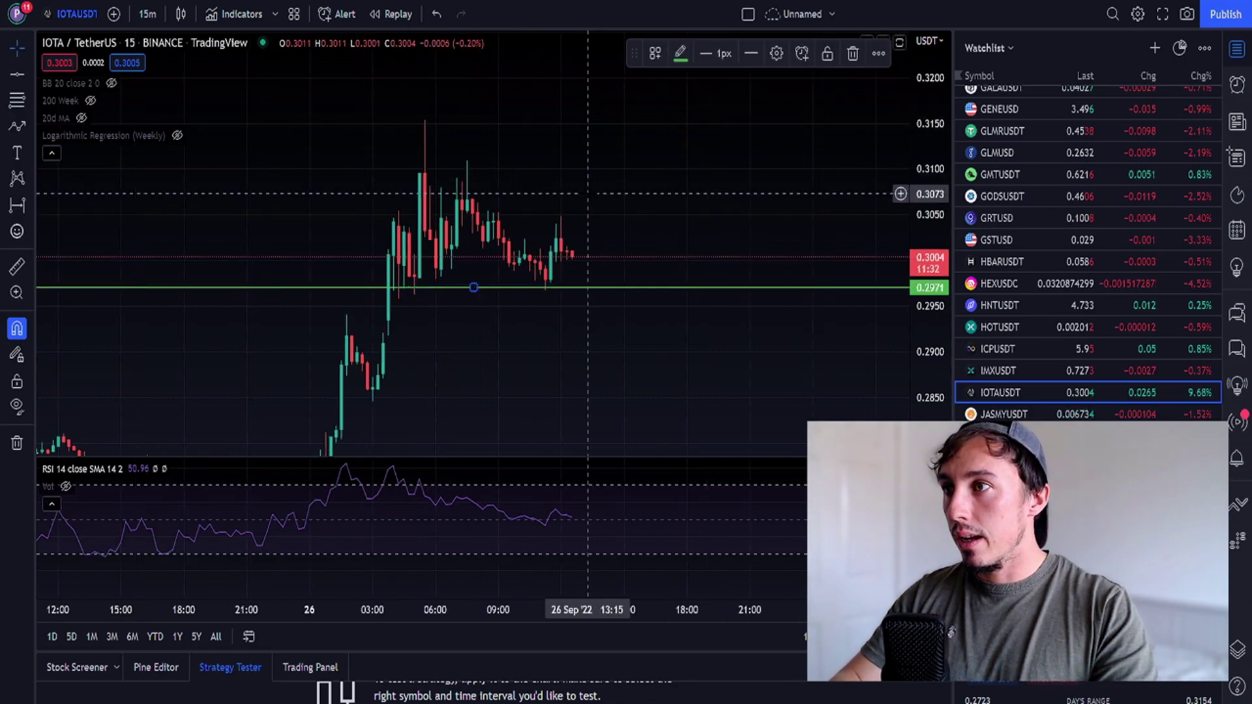
scroll(542, 203, "down", 3)
Step: Draw a trend line from the recent 0.3154 peak down to the green level
left_click(17, 128)
left_click(145, 75)
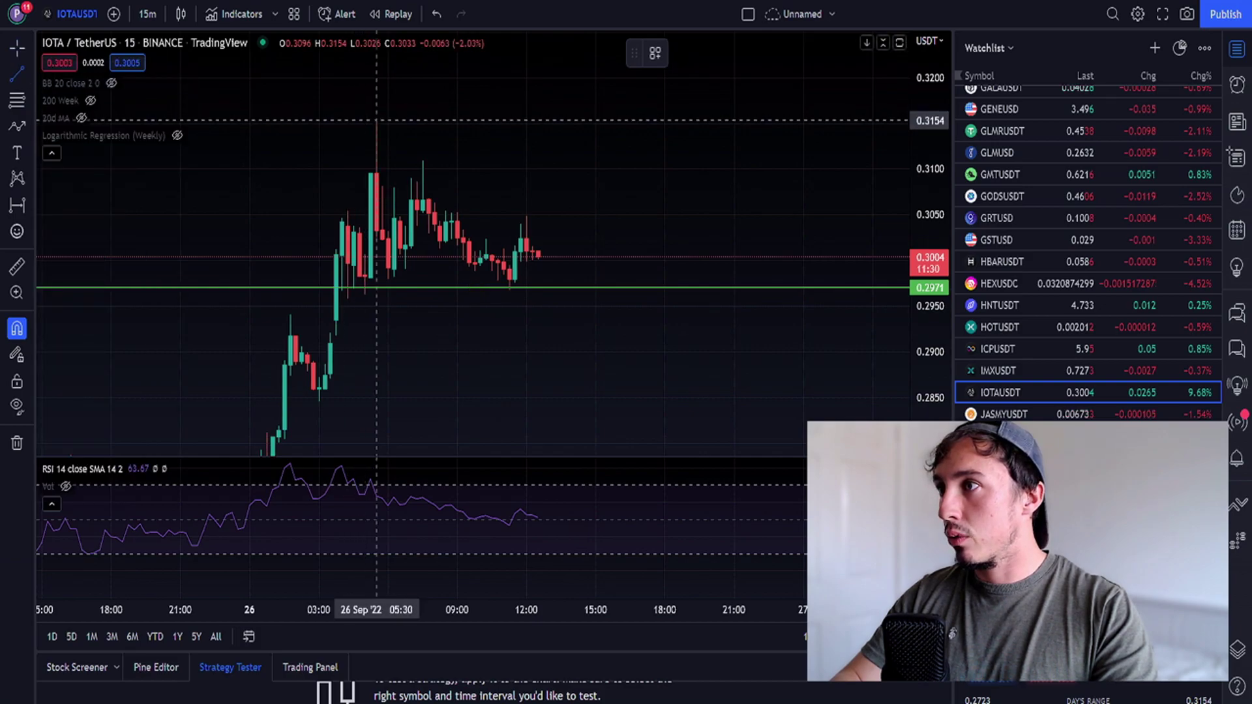
left_click(377, 120)
left_click(652, 286)
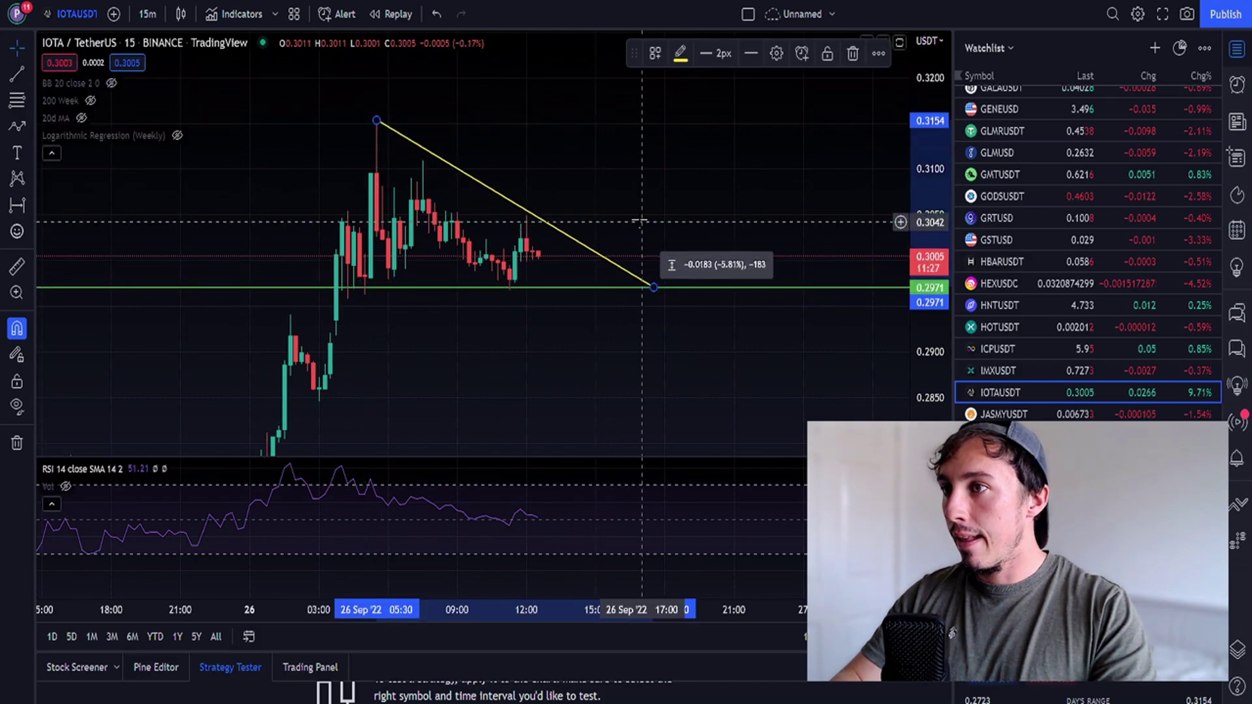
left_click(641, 221)
left_click_drag(583, 238, 546, 284)
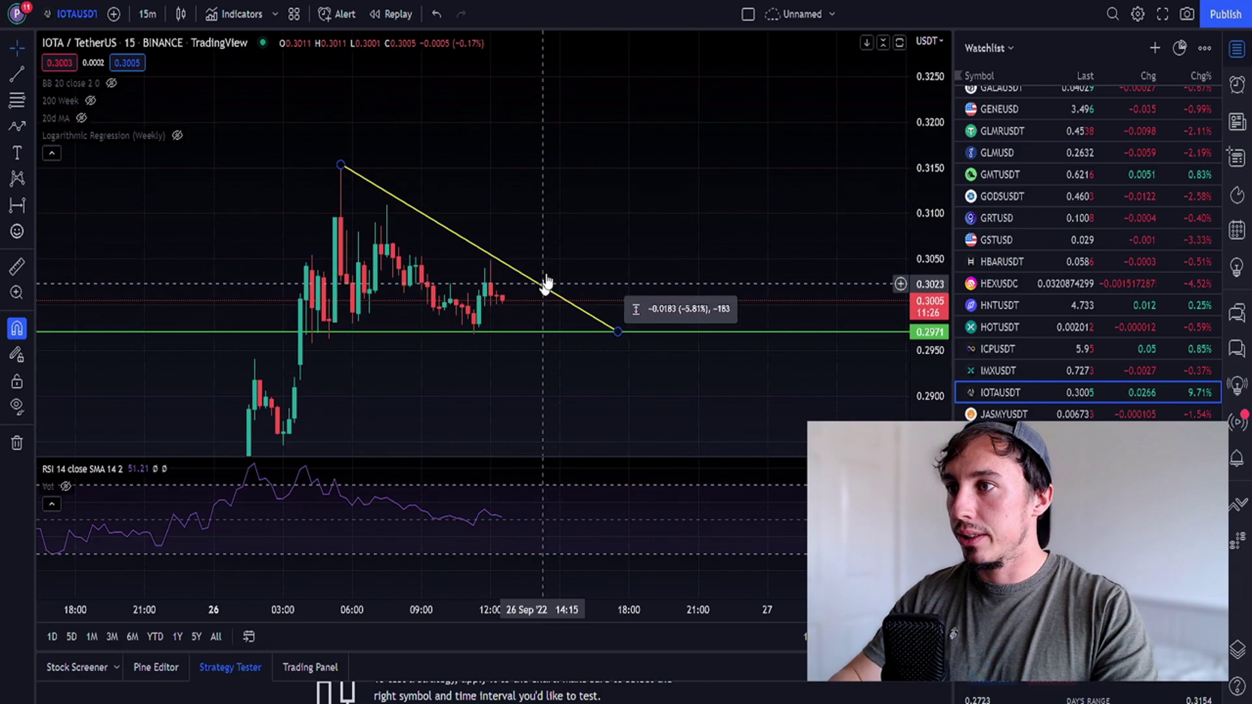
scroll(627, 197, "down", 5)
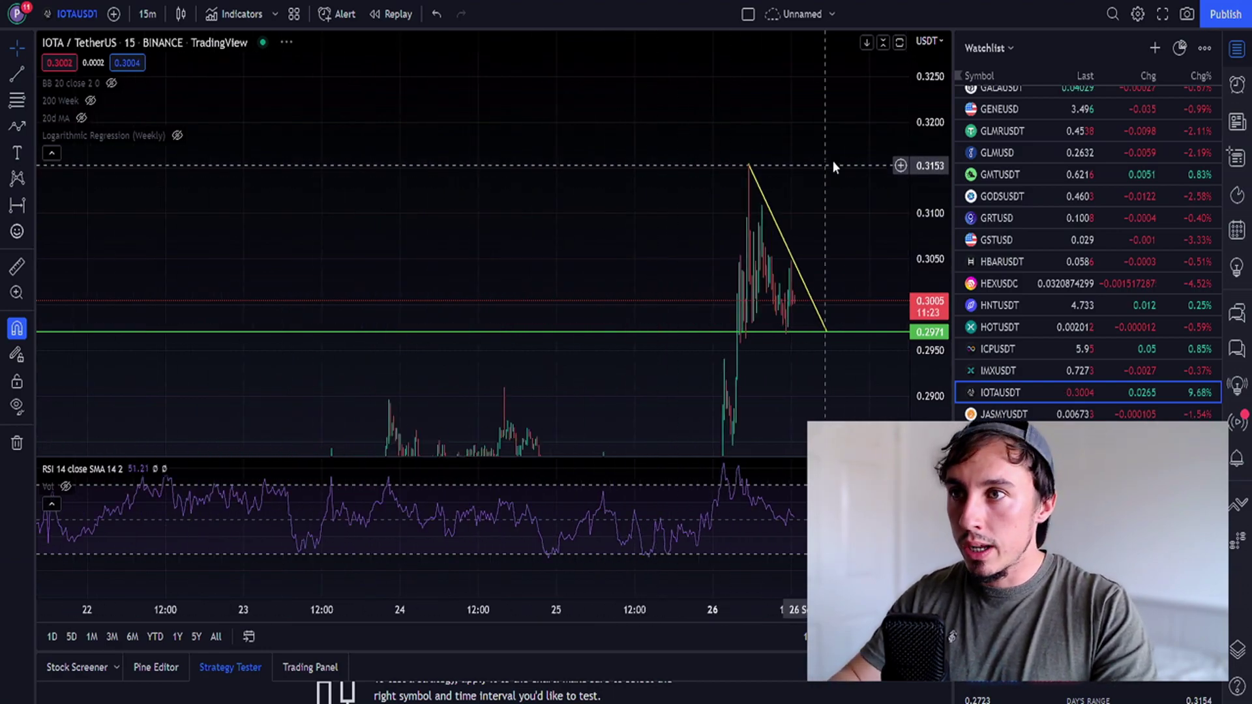
left_click_drag(925, 196, 925, 381)
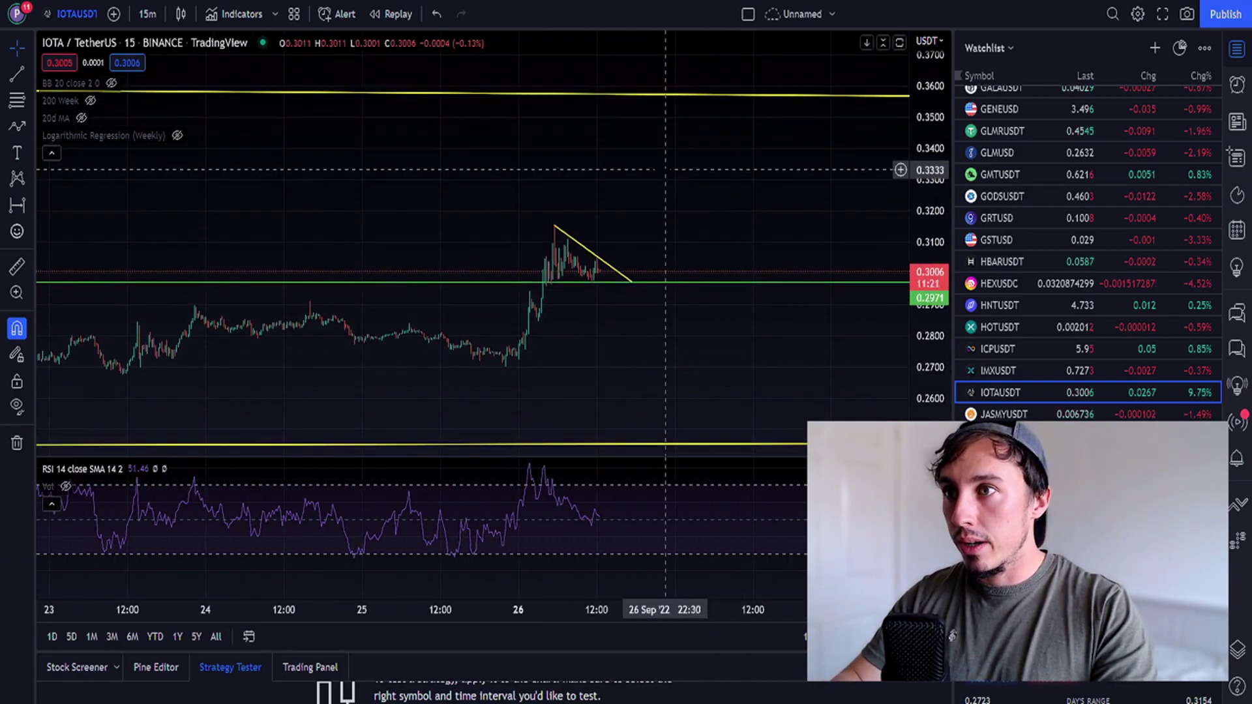
left_click_drag(668, 172, 633, 133)
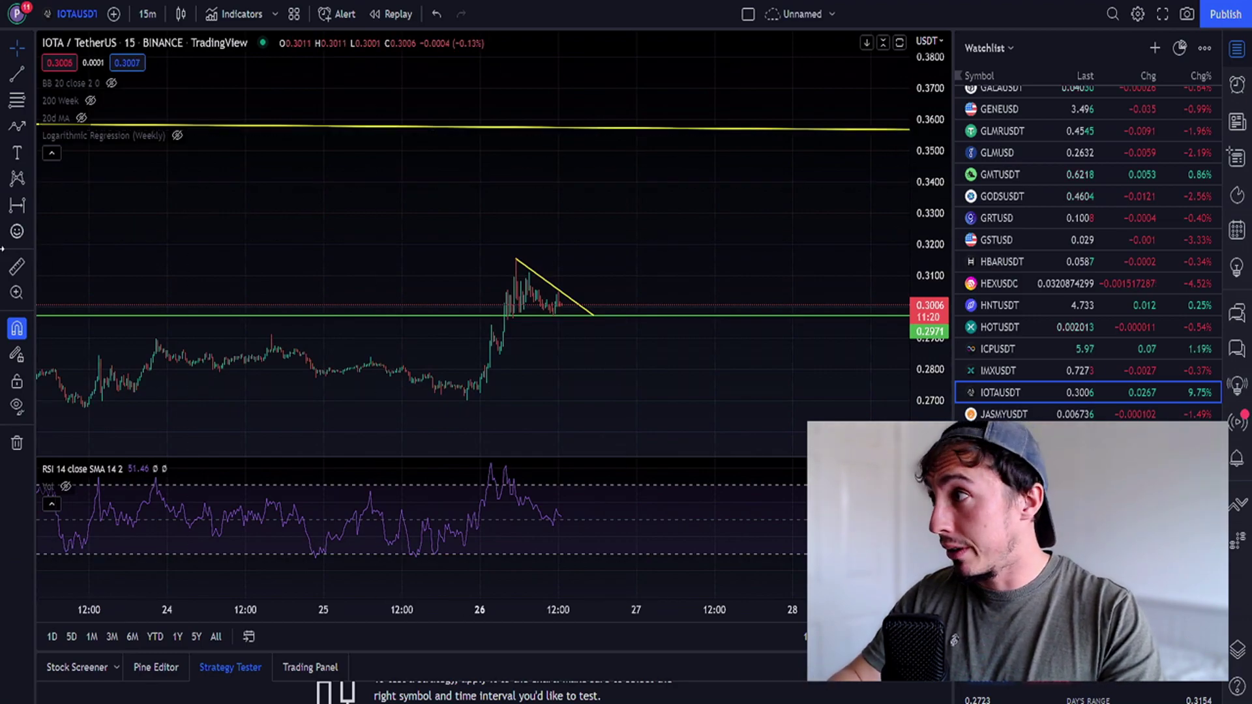
Step: Measure a price range from the trend line's end to the upper yellow line, then remove it
left_click(18, 206)
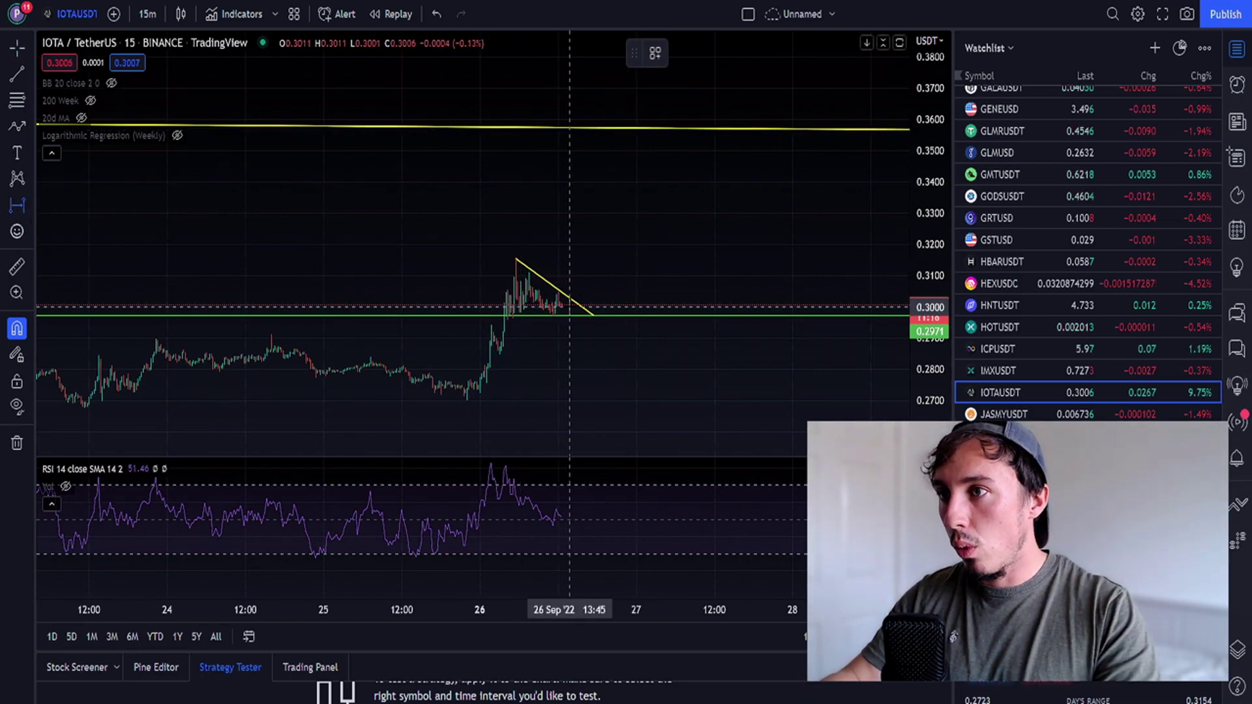
left_click(33, 205)
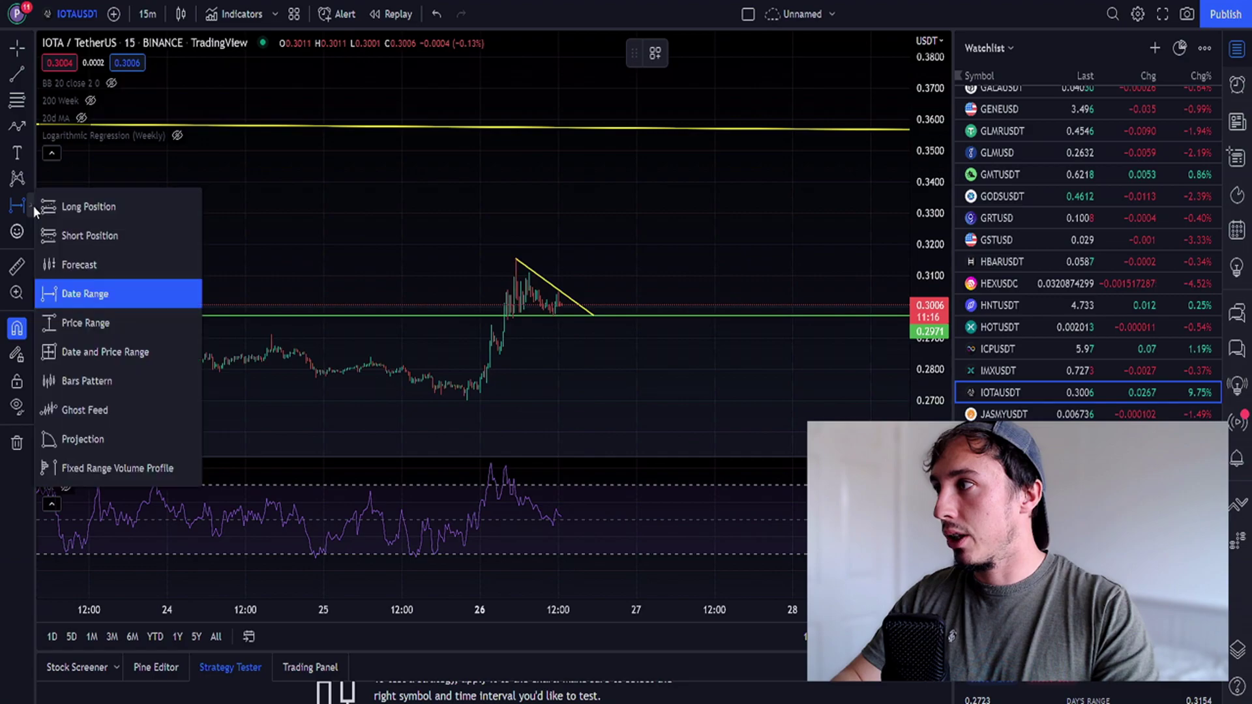
left_click(61, 323)
left_click(600, 311)
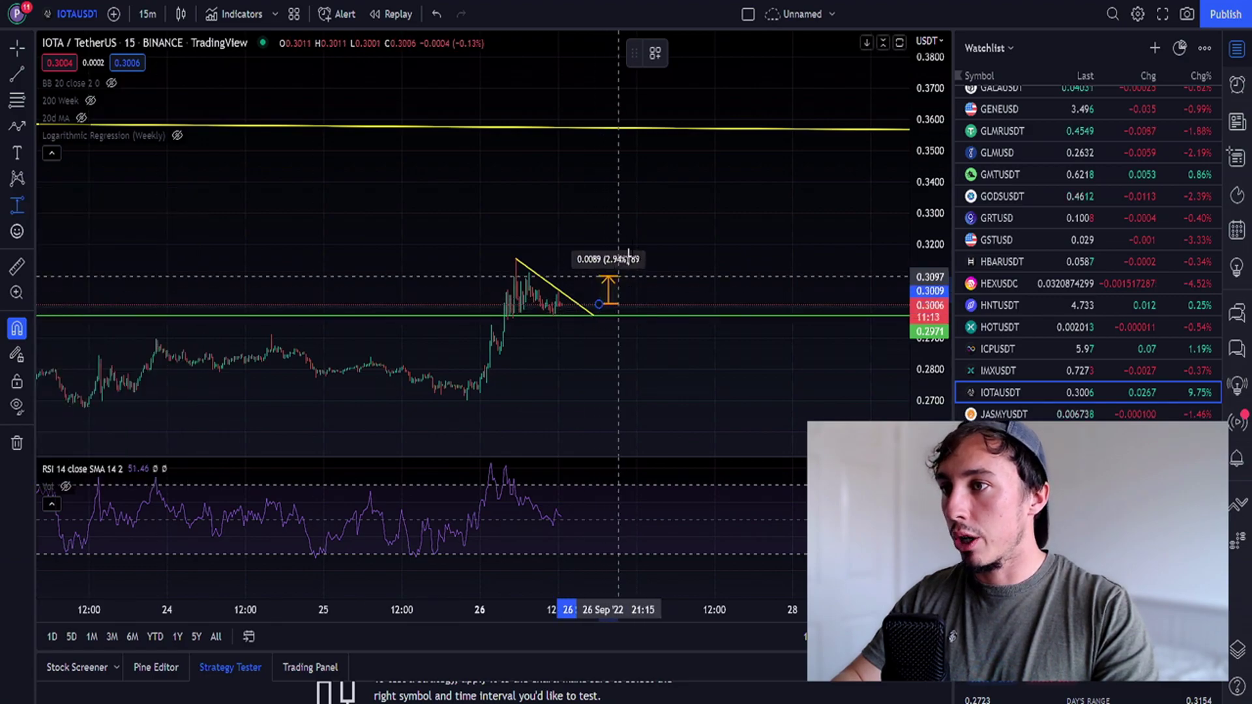
left_click(652, 129)
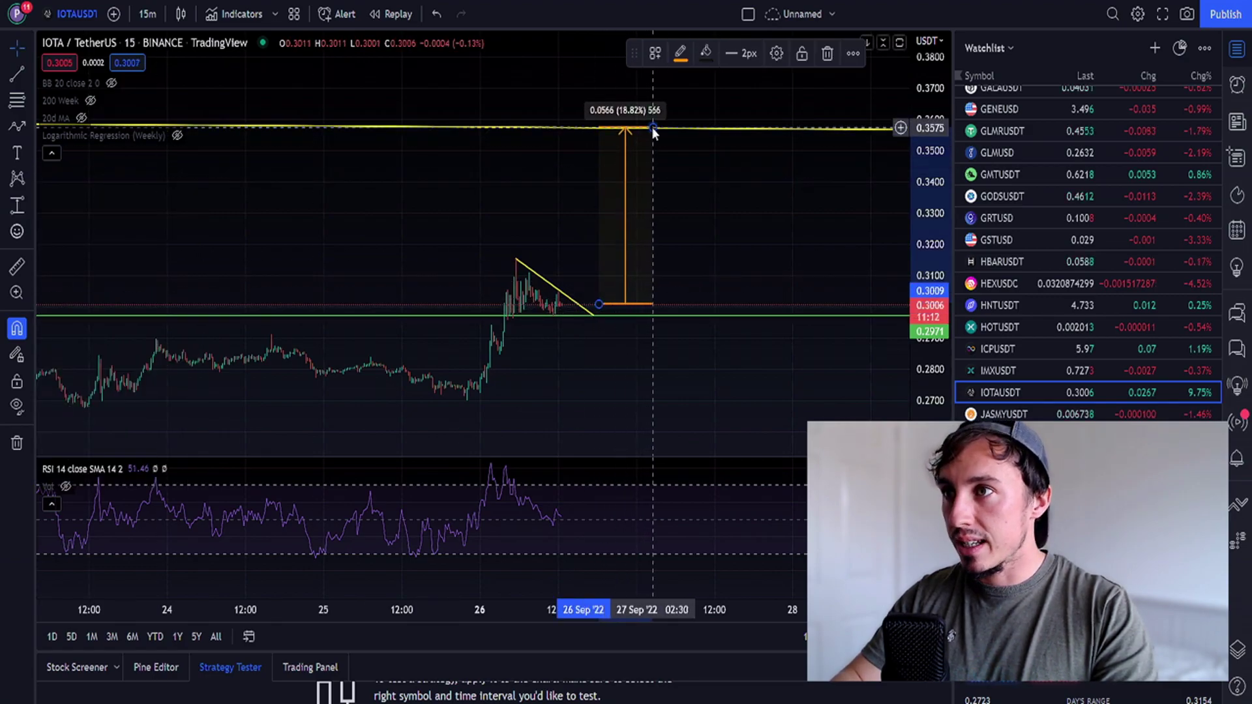
key("Delete")
scroll(652, 126, "down", 3)
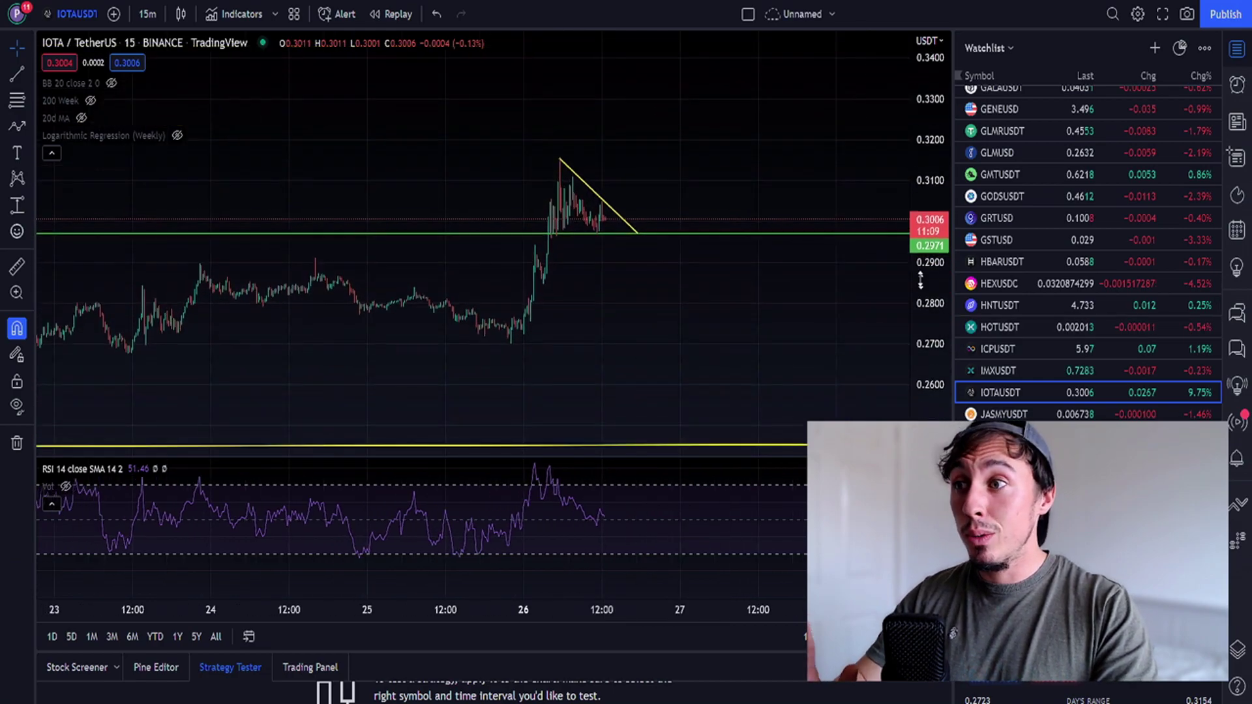
left_click_drag(920, 279, 920, 264)
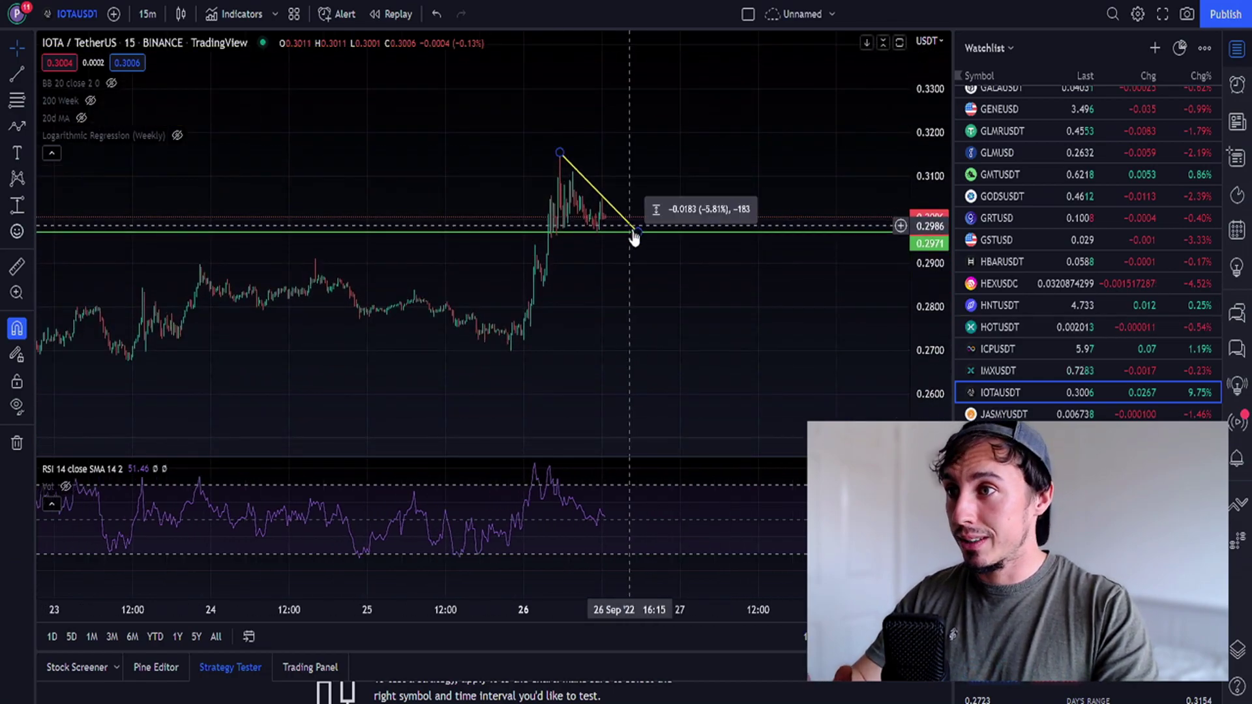
Step: Span a Fibonacci retracement from the rally's 0.2699 low to its 0.3144 high, then remove it
left_click(19, 101)
left_click(511, 350)
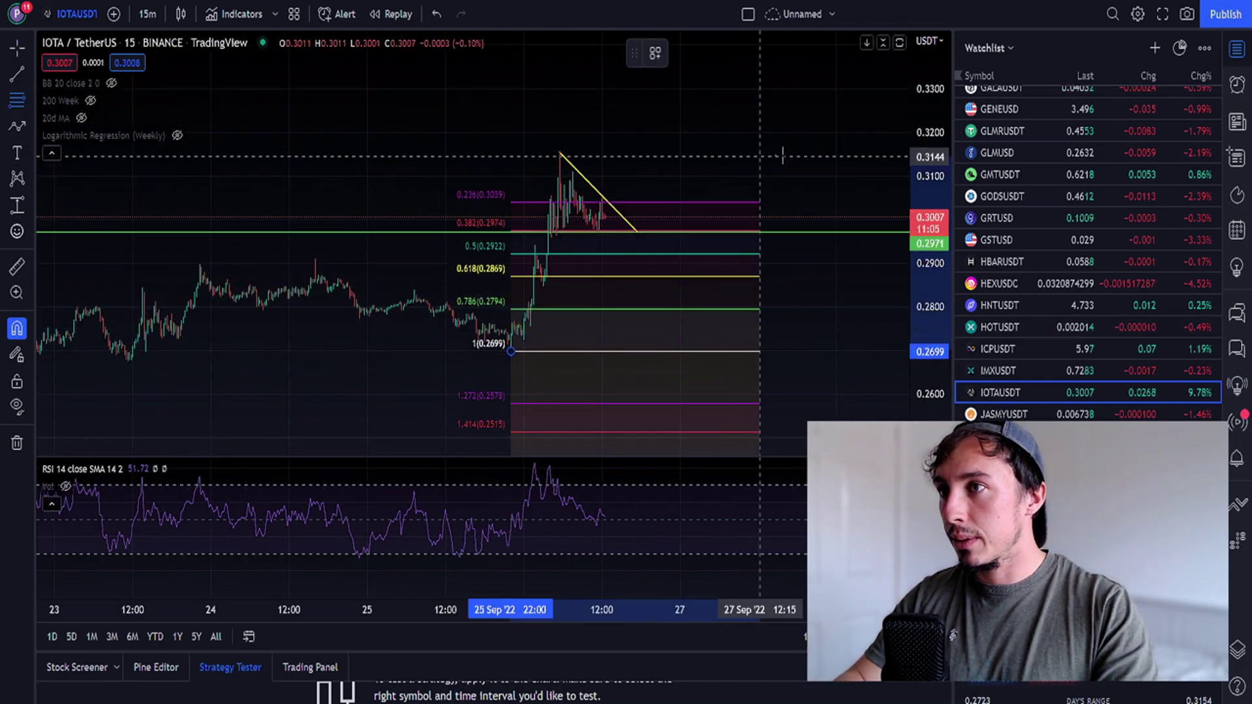
left_click(796, 150)
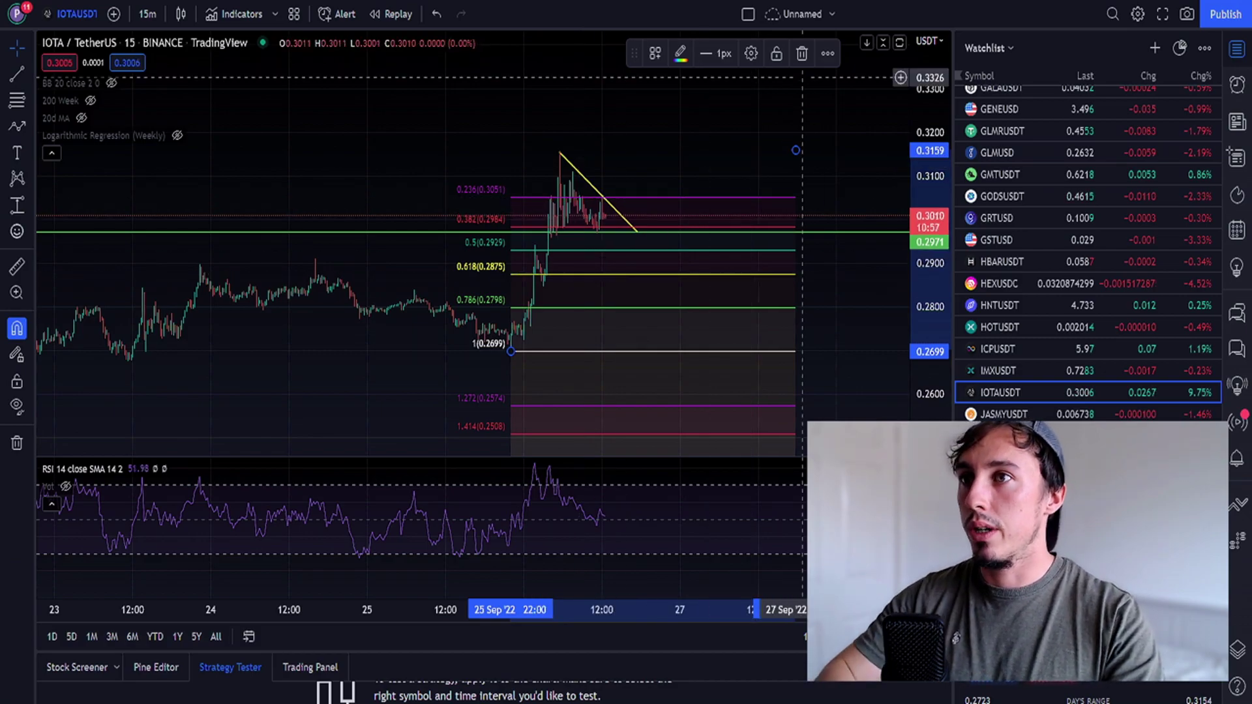
key("Delete")
scroll(580, 284, "down", 3)
scroll(587, 245, "down", 3)
scroll(538, 196, "down", 2)
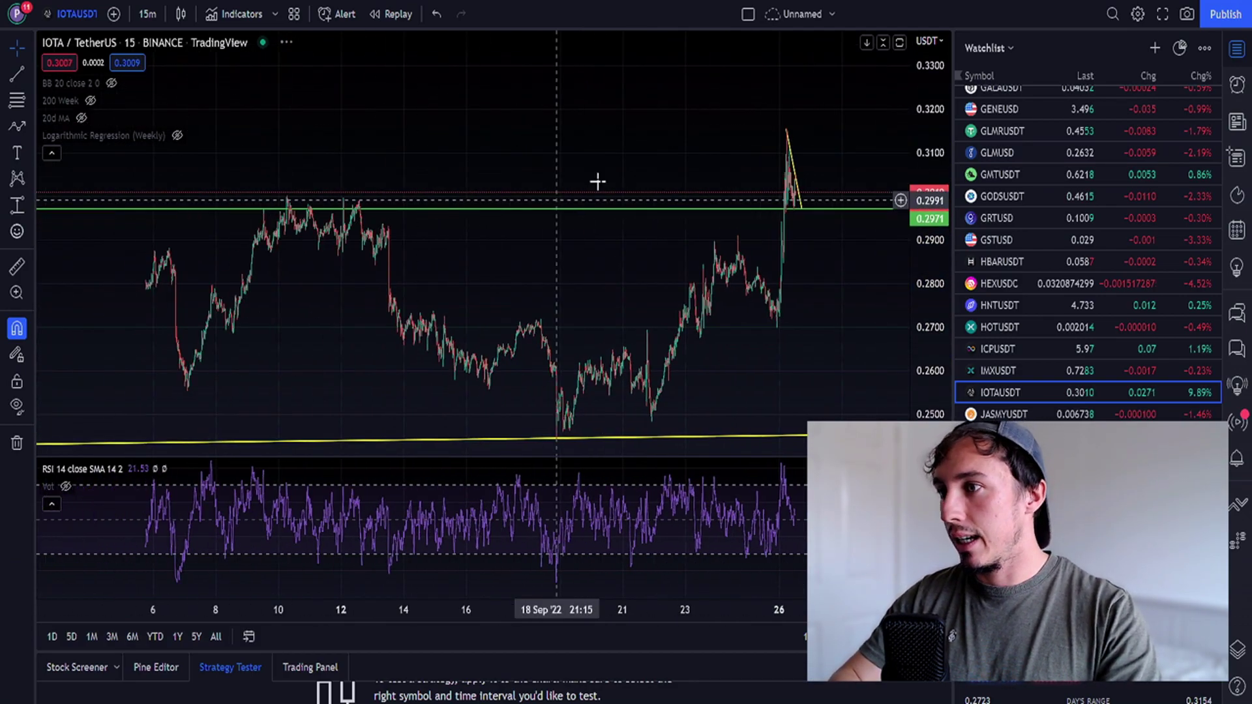
Step: Switch to daily candles and compress the price scale to show 2018–2023 with the lows visible
left_click(147, 13)
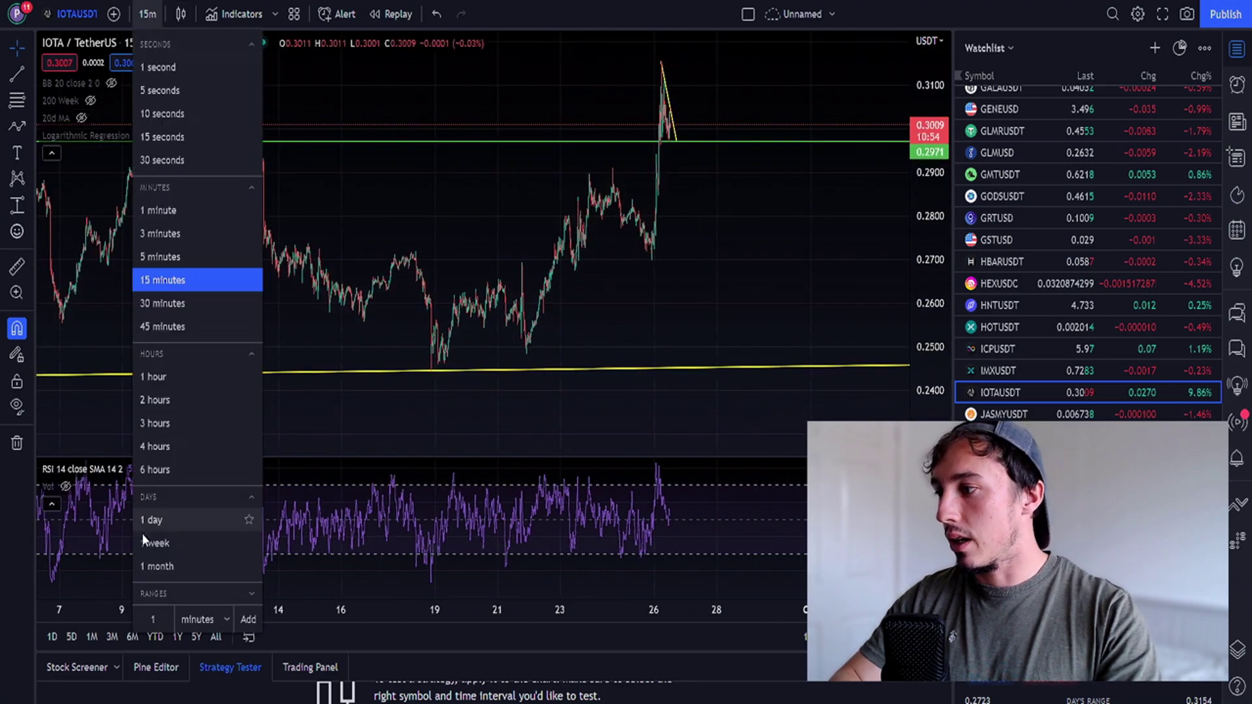
left_click(178, 524)
double_click(922, 196)
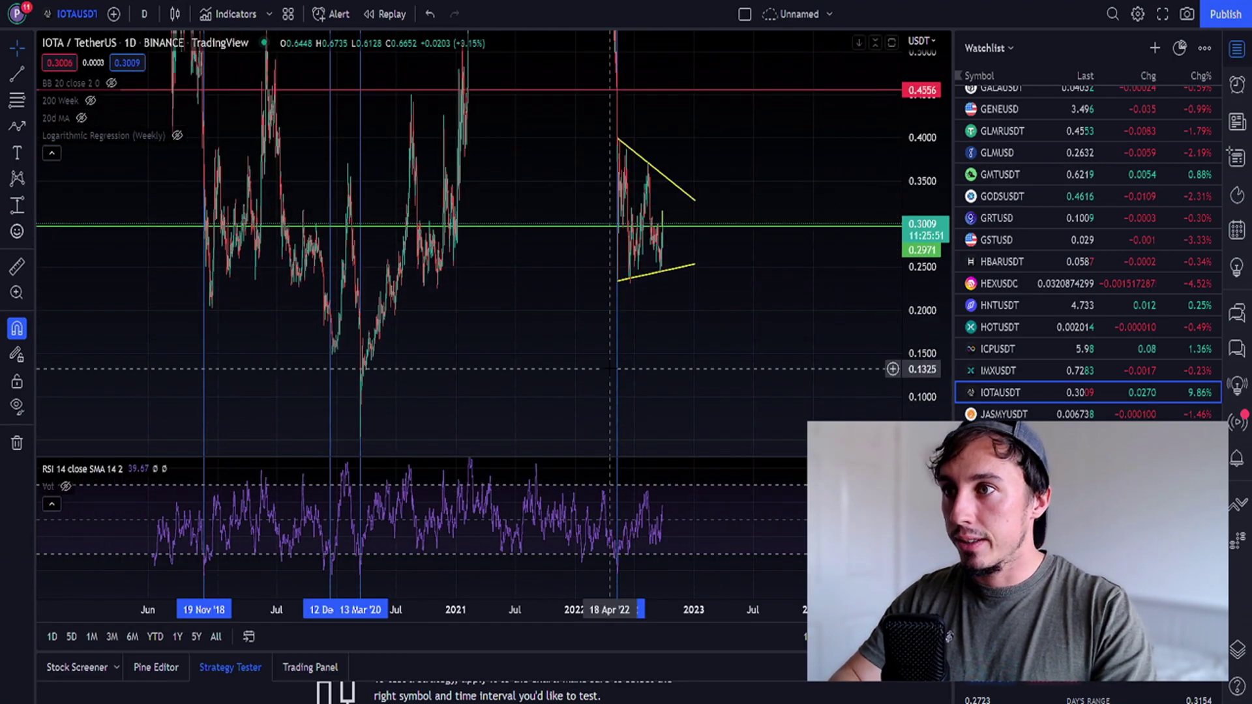
scroll(755, 379, "up", 3)
scroll(841, 270, "up", 3)
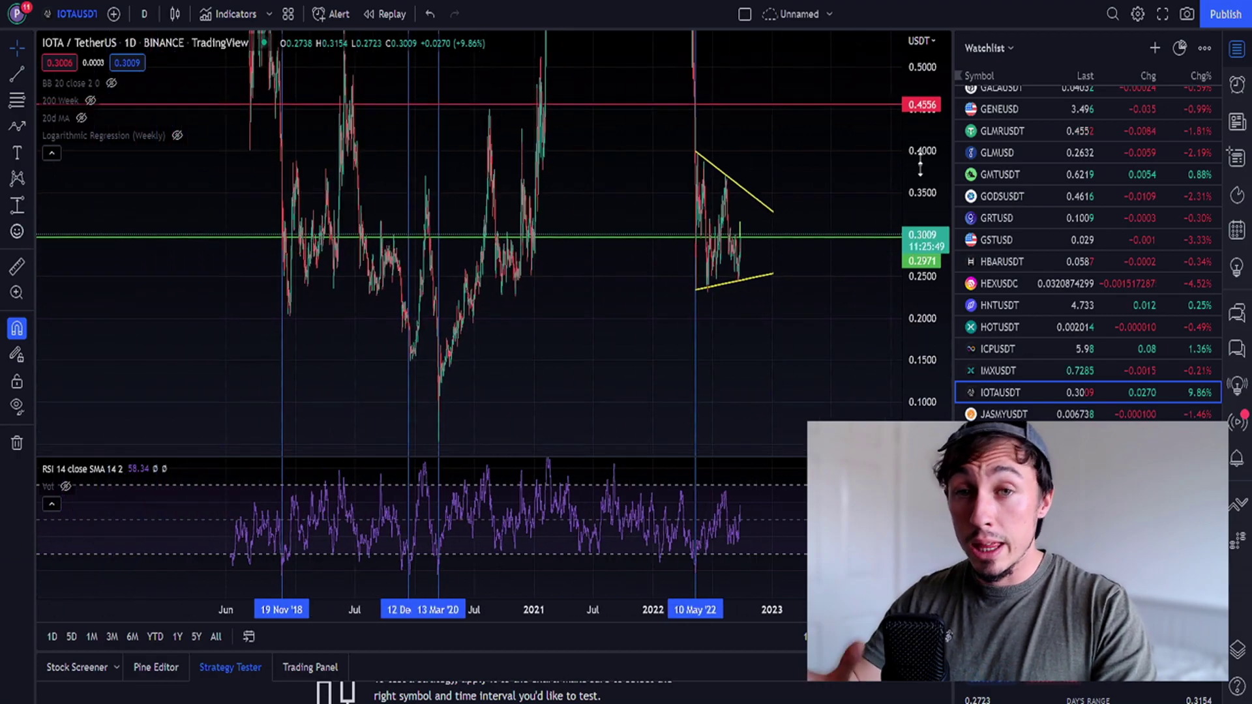
mouse_move(920, 235)
left_mouse_down()
mouse_move(920, 322)
mouse_move(908, 343)
left_mouse_up()
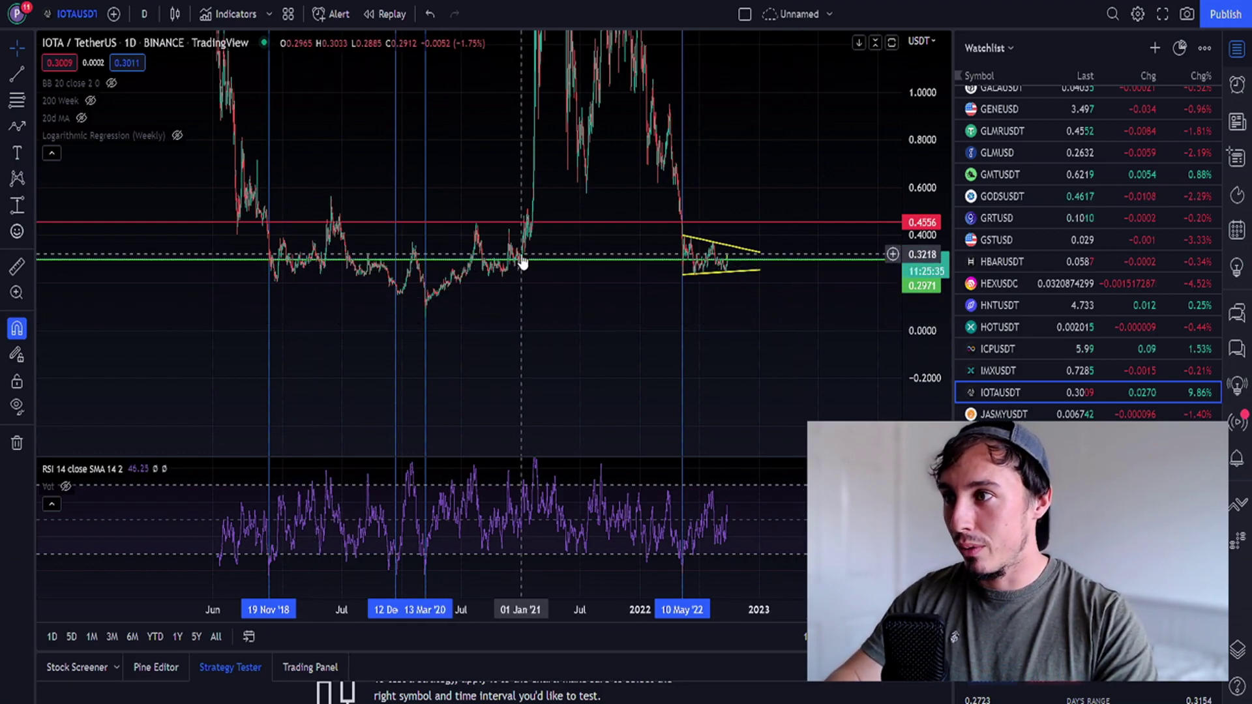
left_click_drag(907, 128, 907, 244)
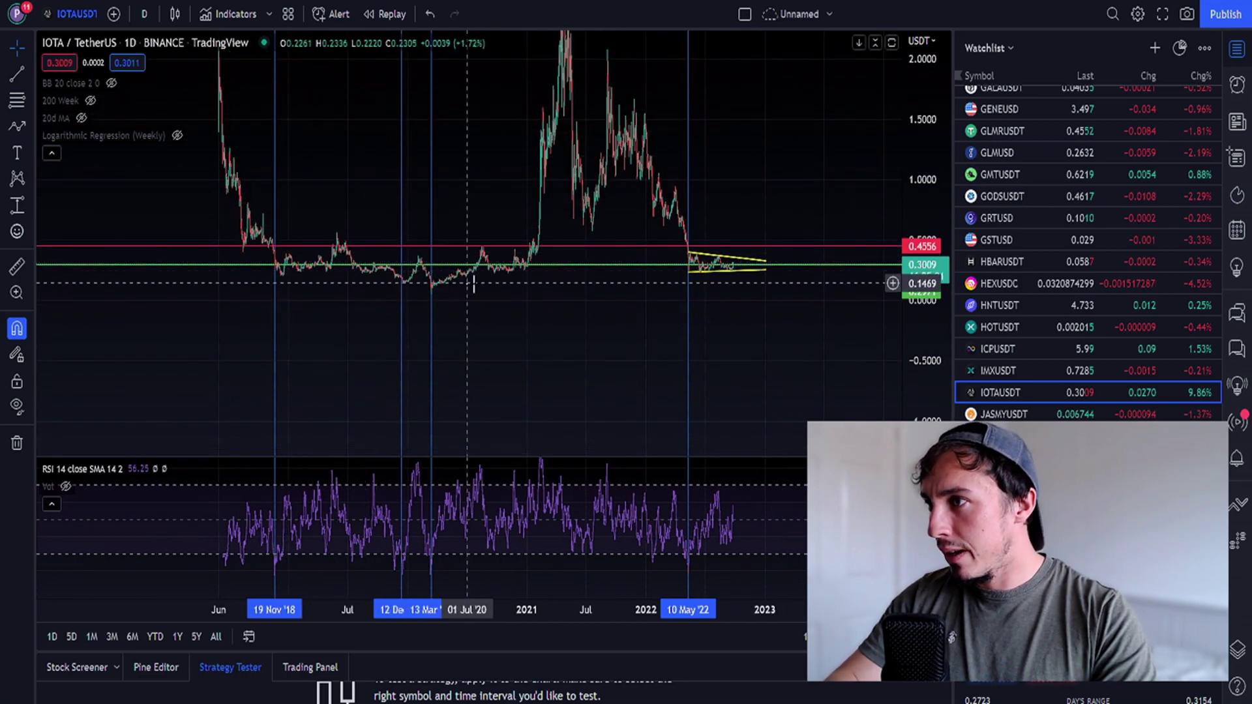
left_click_drag(906, 118, 908, 147)
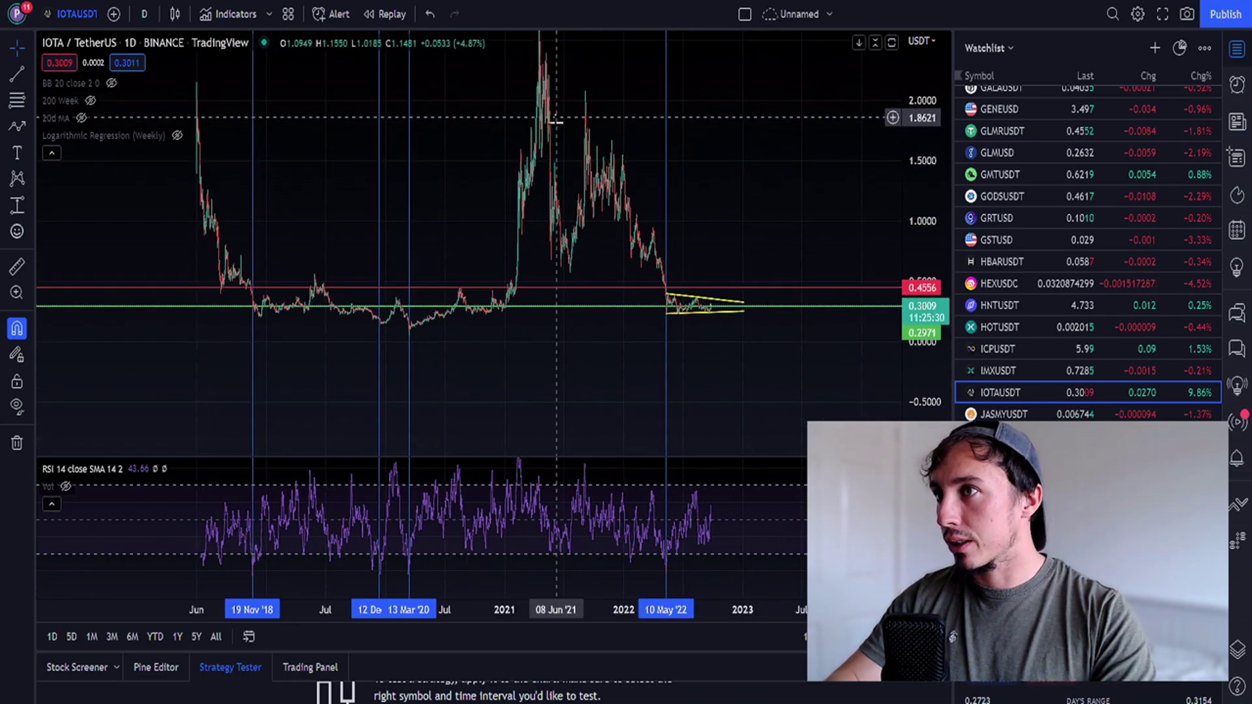
Step: Draw a red-filled, red-outlined rectangle over the 2018–2020 sideways range
left_click(32, 130)
left_click(89, 186)
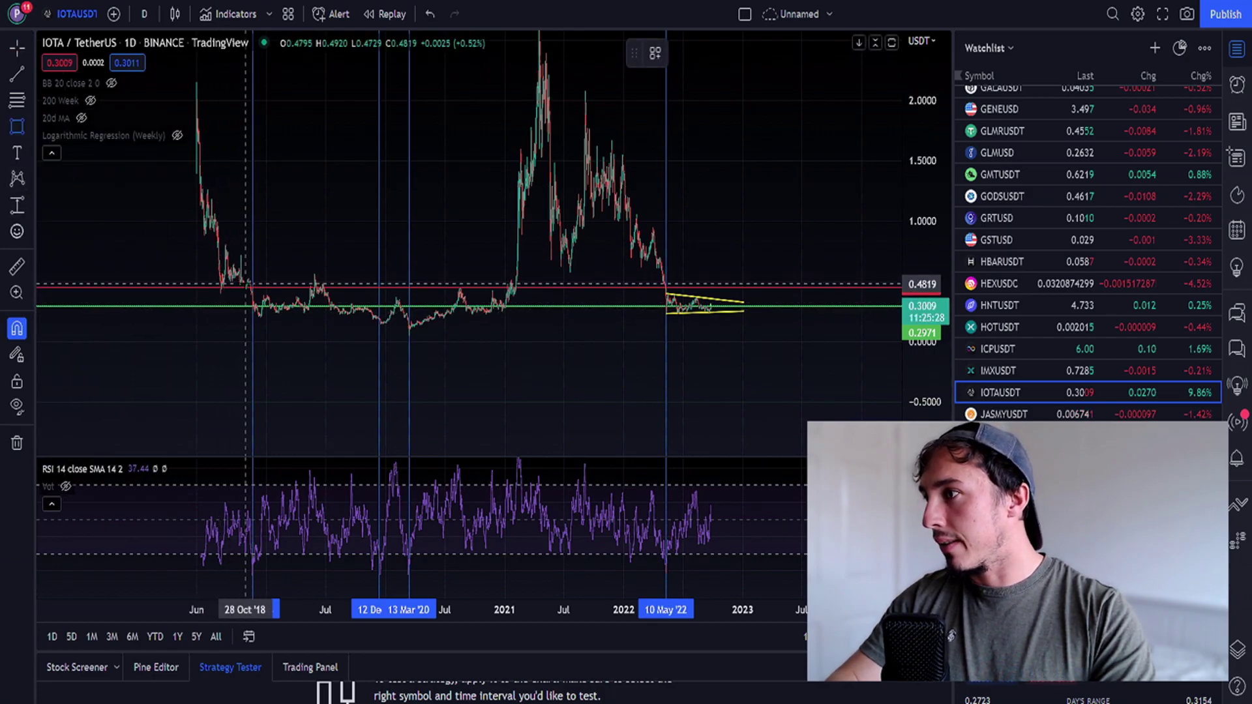
left_click(511, 330)
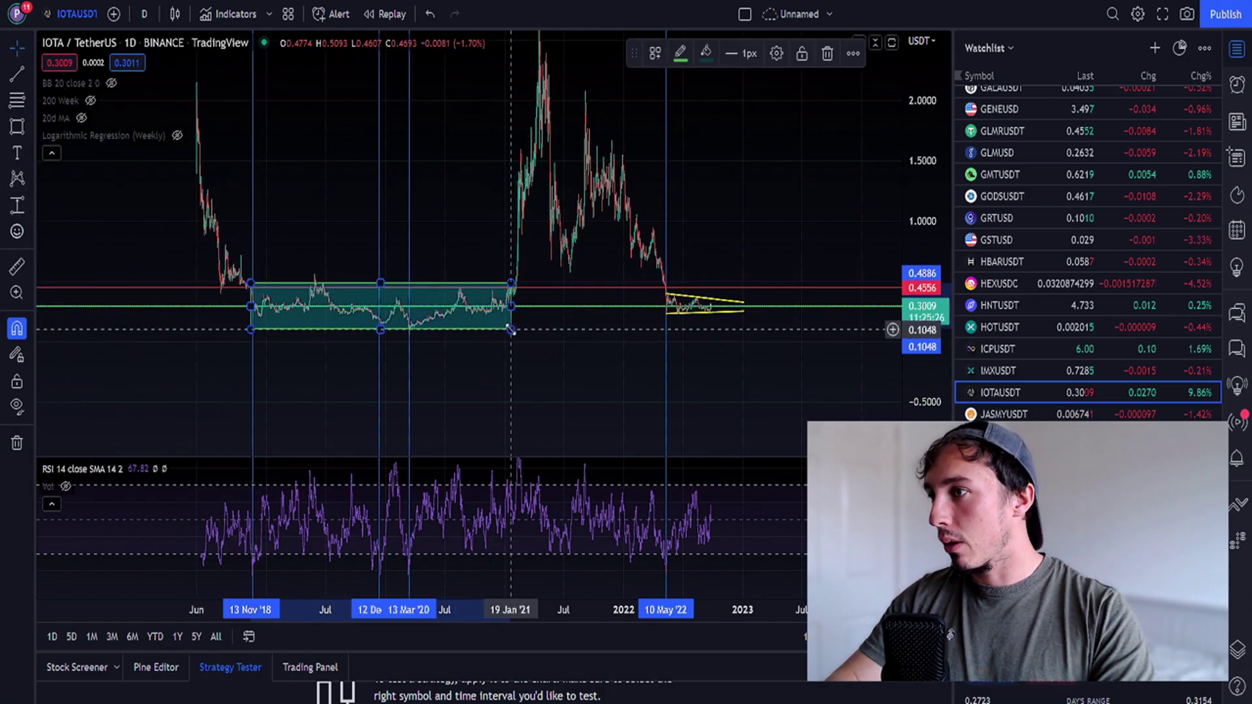
left_click(707, 54)
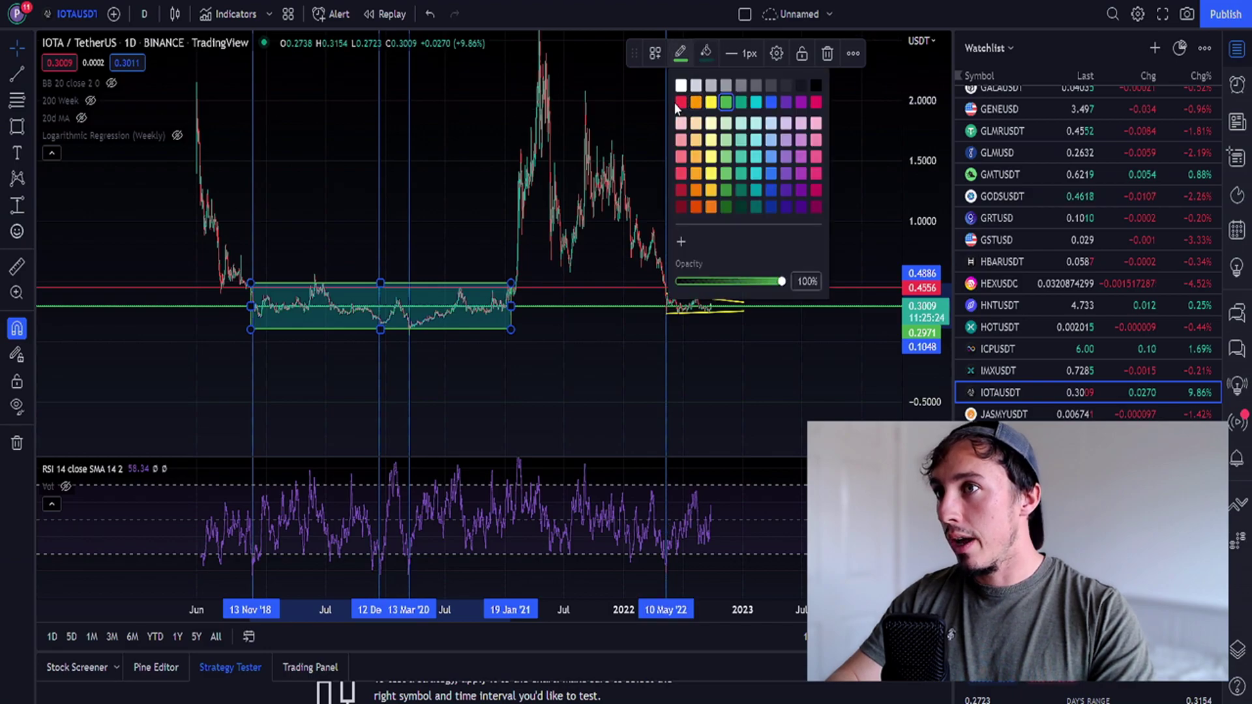
left_click(681, 104)
left_click(707, 53)
left_click(681, 105)
left_click(544, 283)
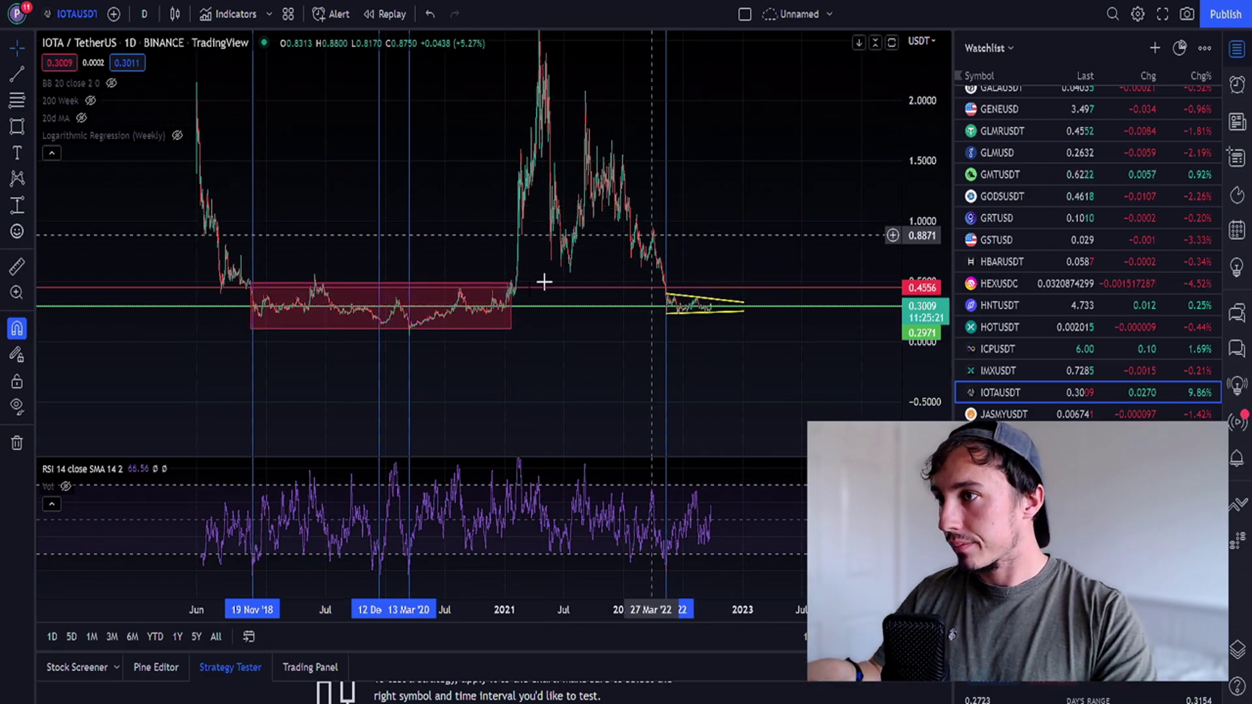
Step: Copy the red rectangle onto the 2022 consolidation and lift another copy over the early-2021 surge
mouse_move(512, 310)
left_mouse_down("ctrl")
mouse_move(448, 258)
mouse_move(861, 311)
mouse_move(691, 309)
mouse_move(699, 293)
left_mouse_up("ctrl")
left_click(763, 215)
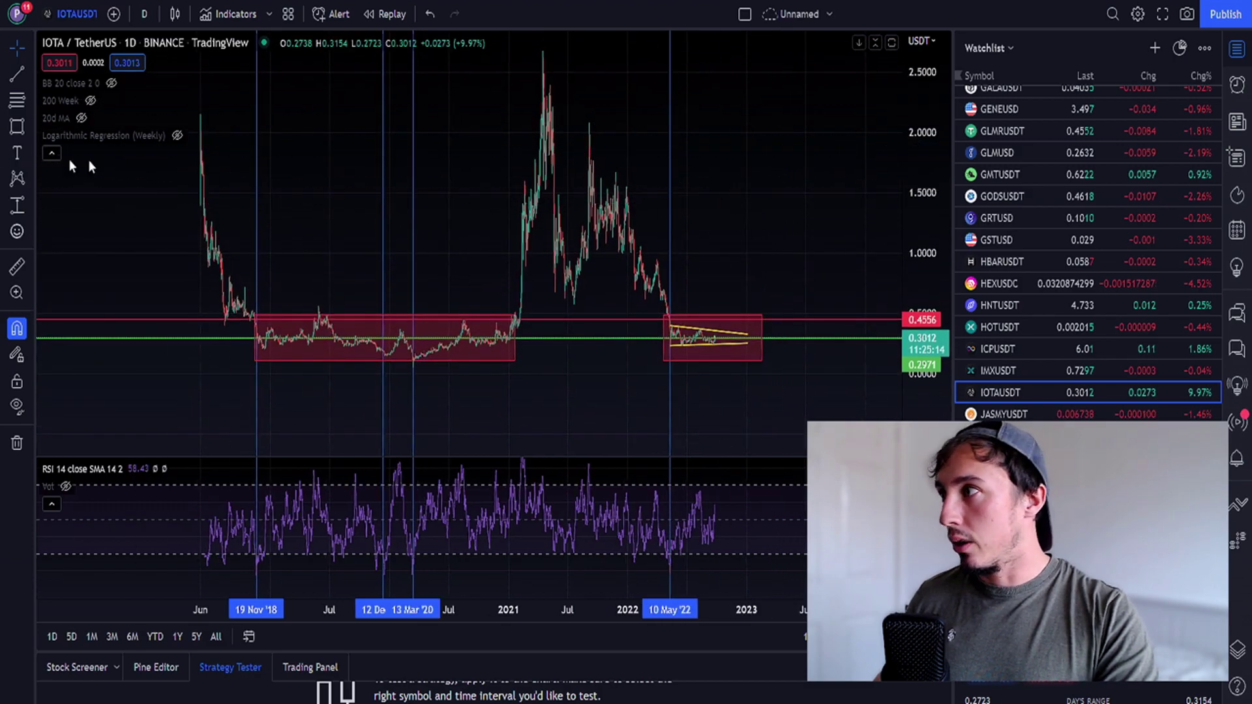
left_click(448, 293)
left_click_drag(447, 293, 663, 51, "ctrl")
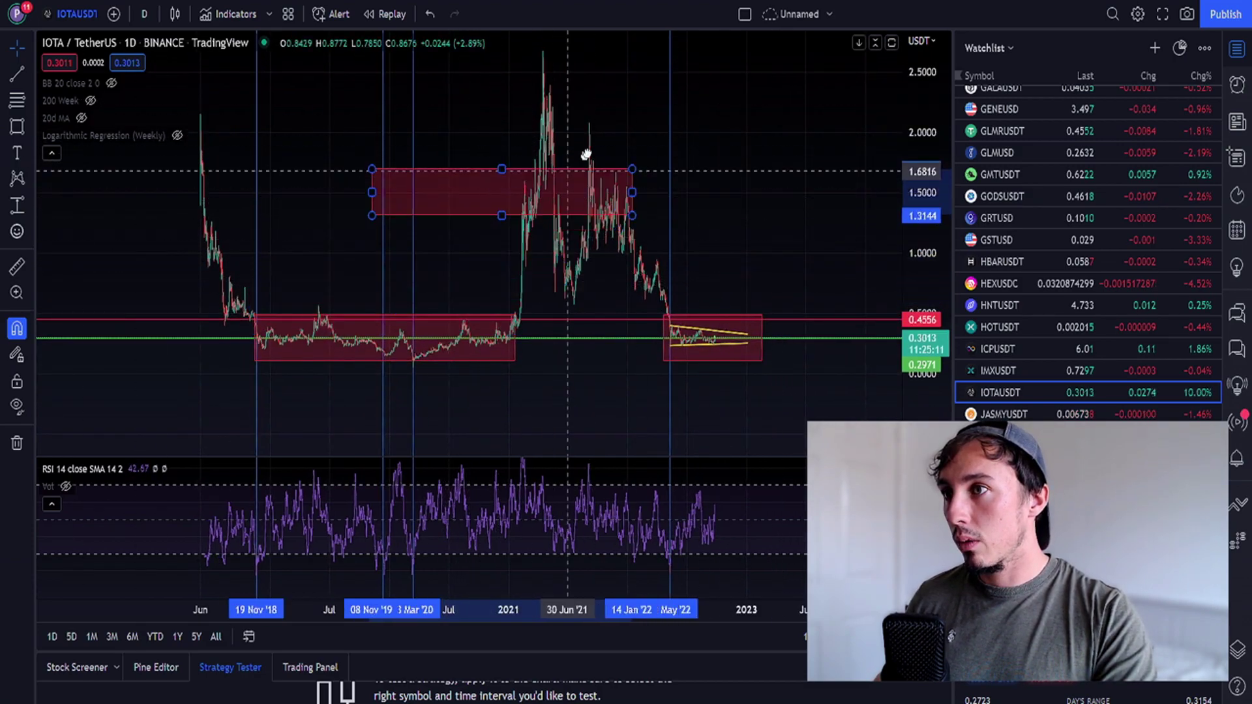
left_click_drag(727, 101, 754, 215)
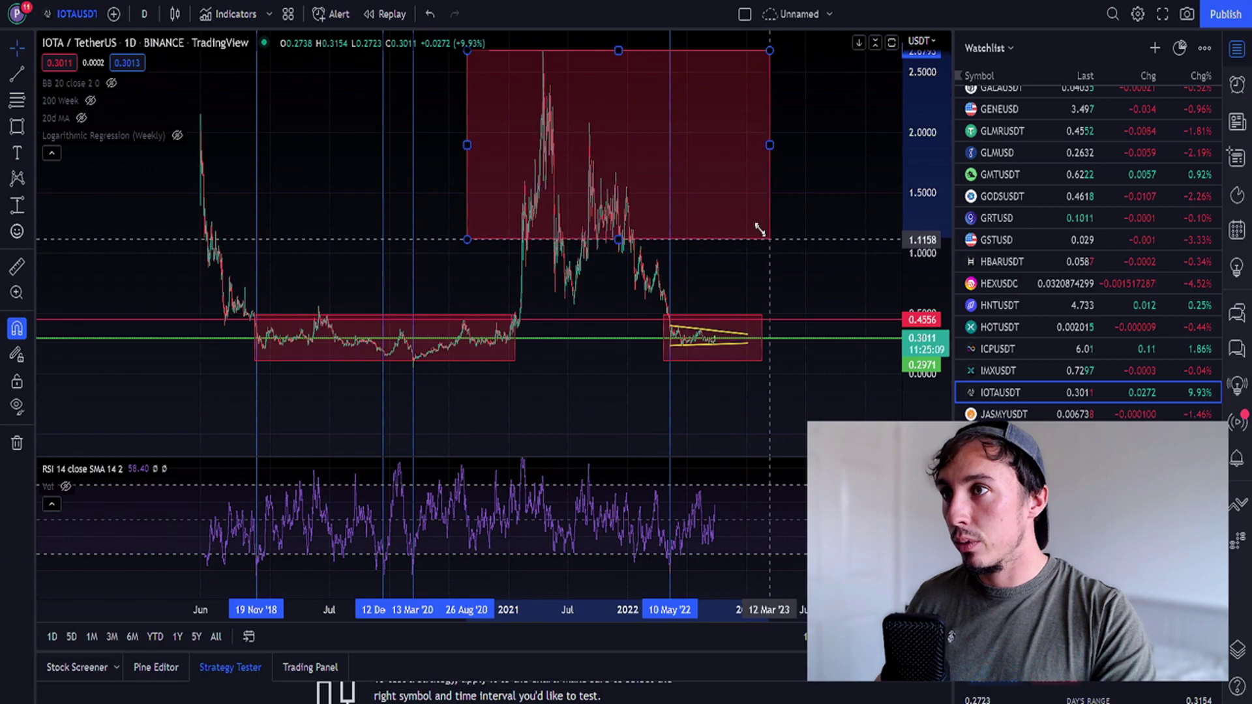
left_click_drag(753, 133, 560, 137)
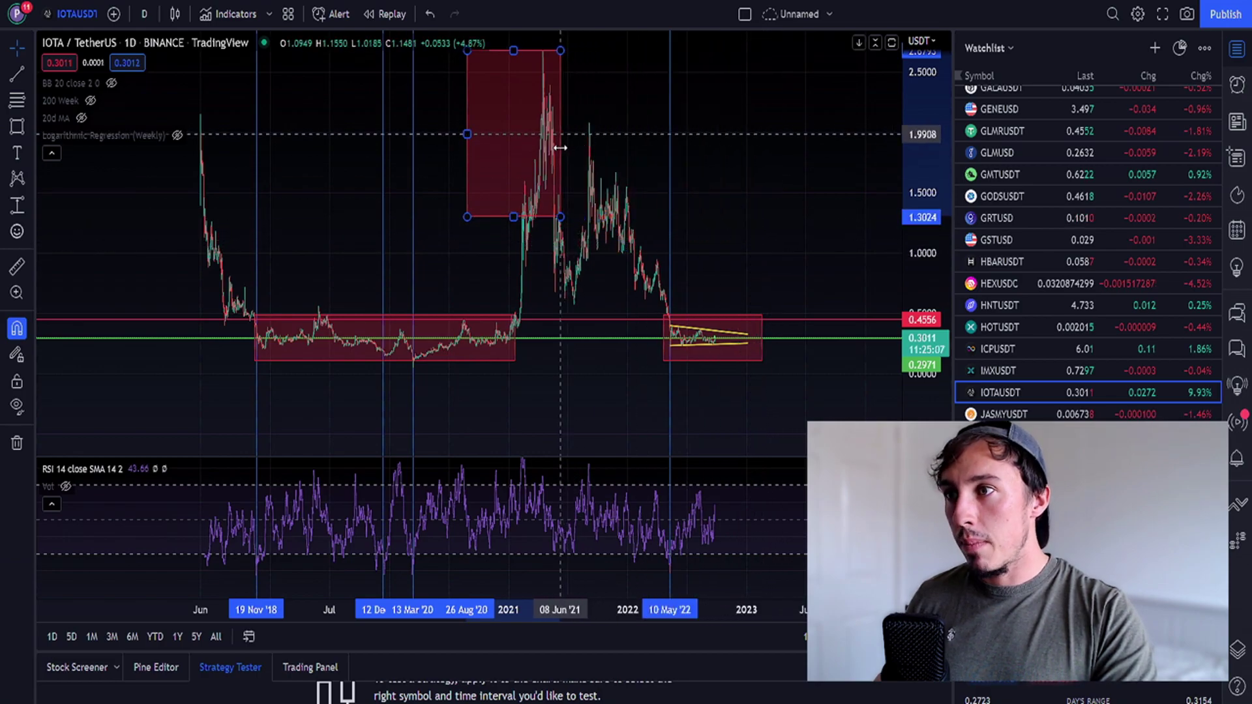
left_click_drag(514, 217, 513, 323)
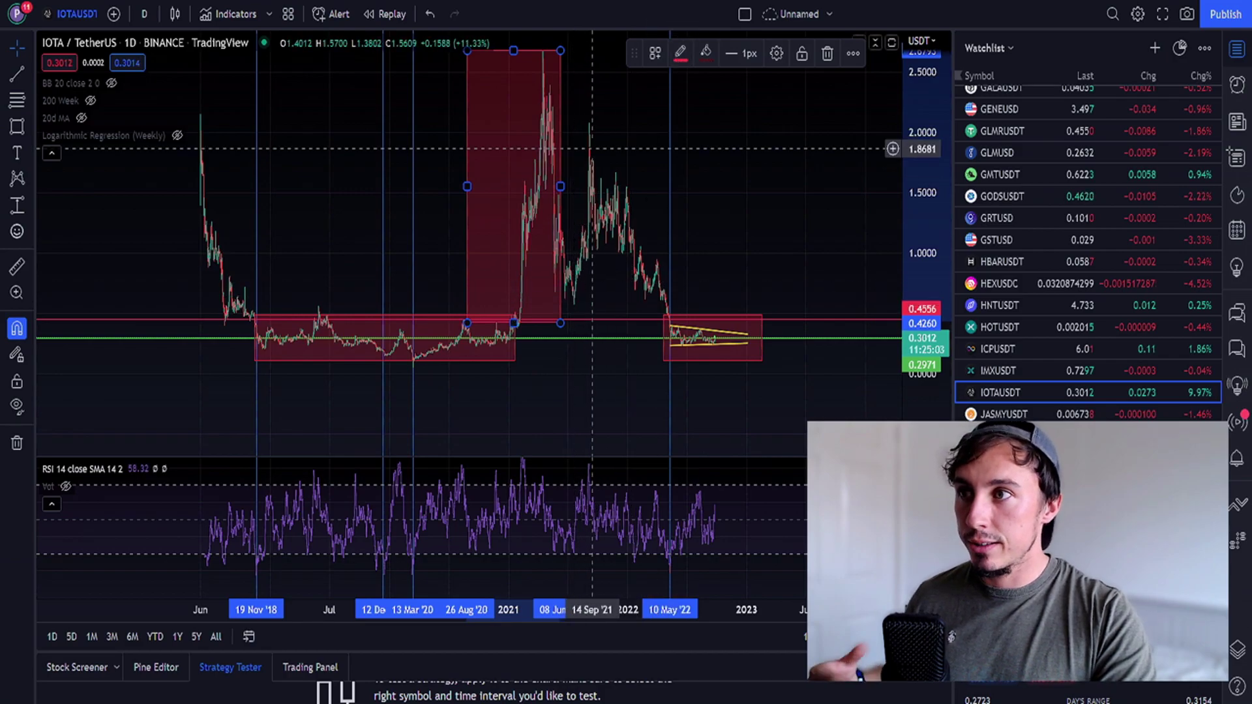
Step: Recolour the surge rectangle green, trim its left edge and refit the price scale to all drawings
left_click(681, 54)
left_click(727, 102)
left_click(706, 53)
left_click(753, 103)
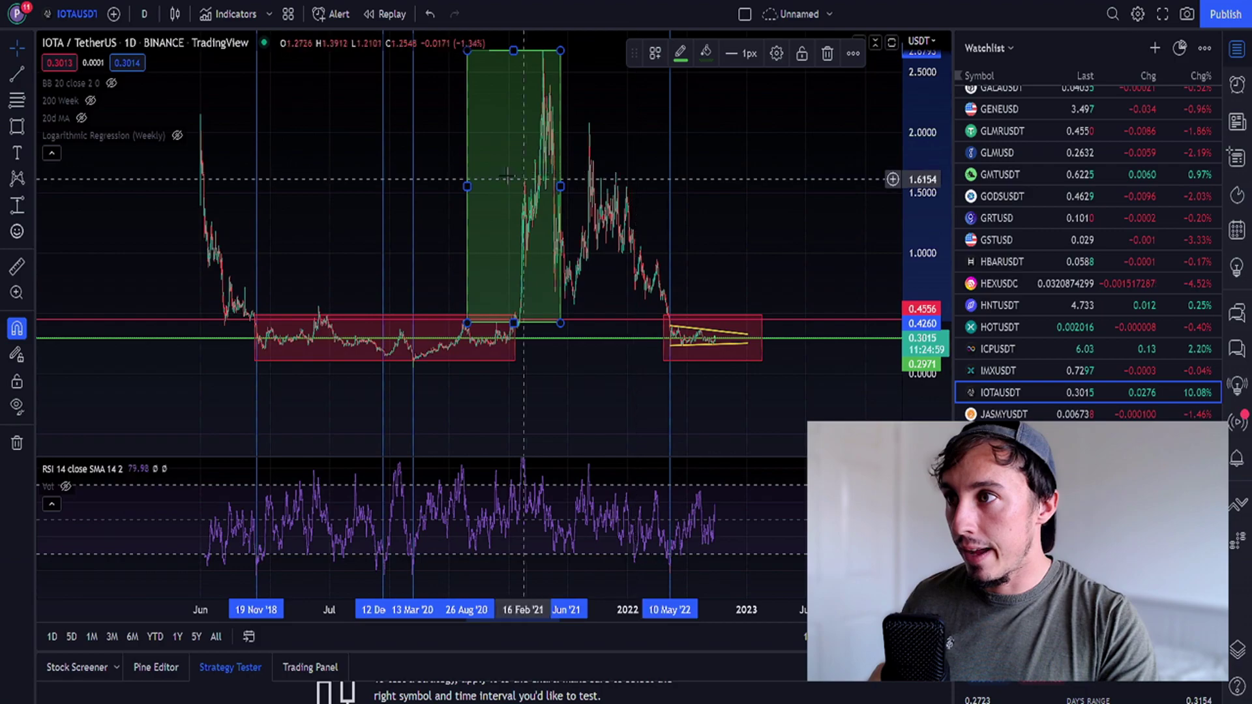
left_click_drag(467, 187, 505, 186)
left_click(753, 201)
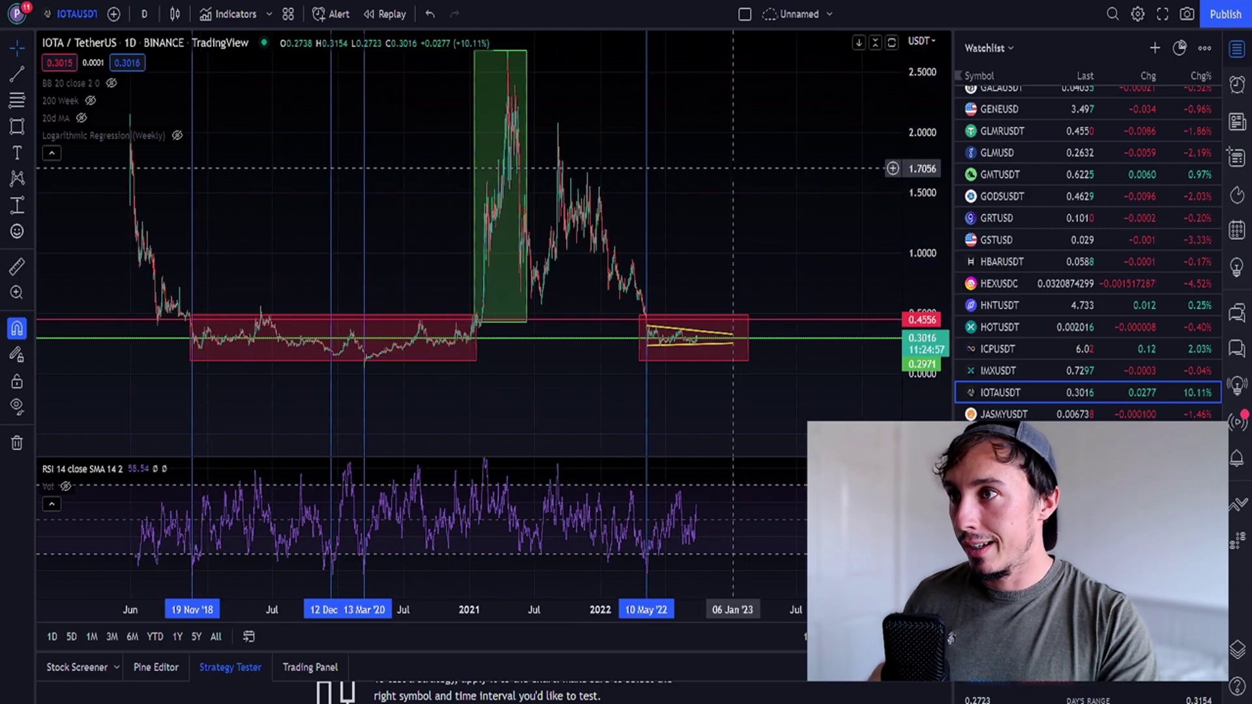
scroll(753, 201, "down", 3)
scroll(753, 201, "down", 2)
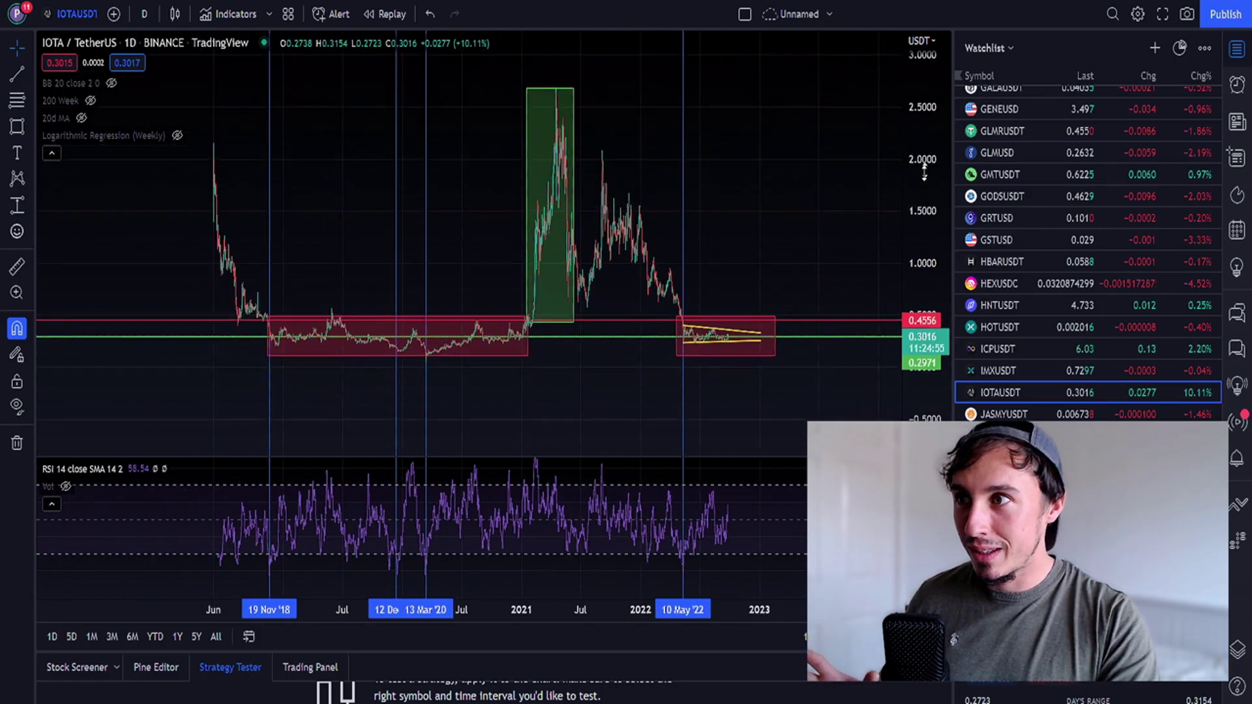
left_click_drag(924, 133, 925, 97)
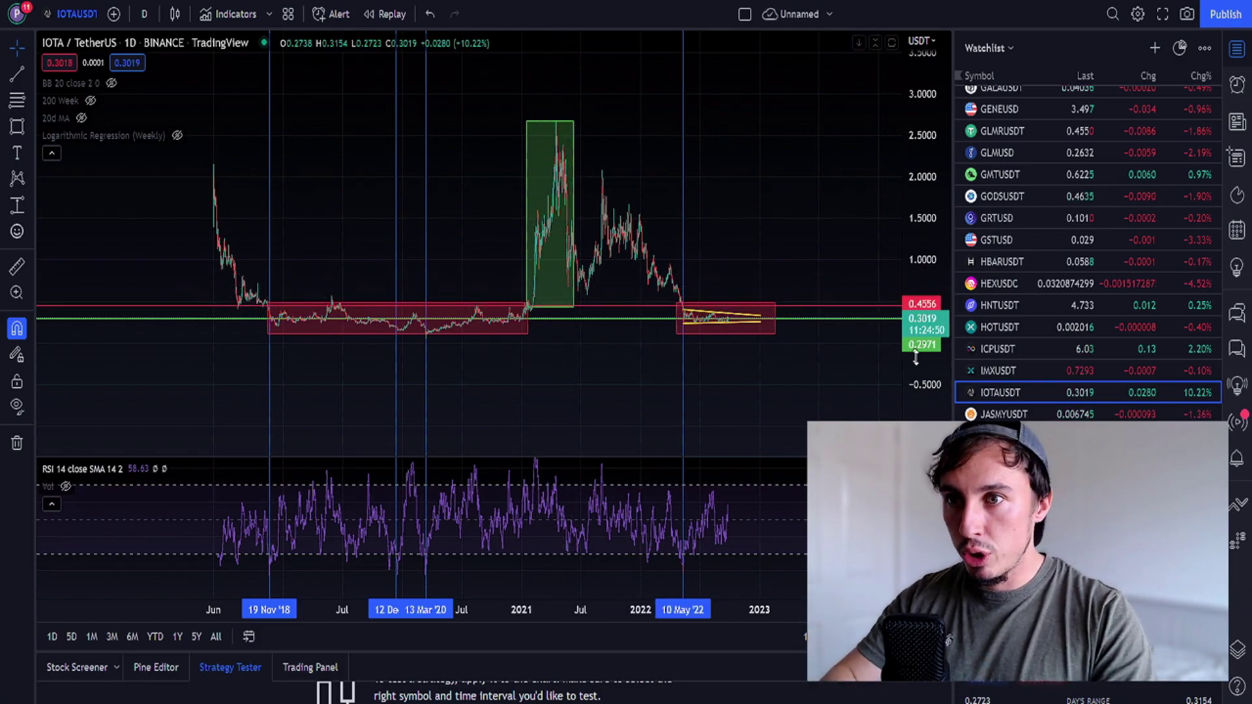
left_click_drag(916, 360, 916, 235)
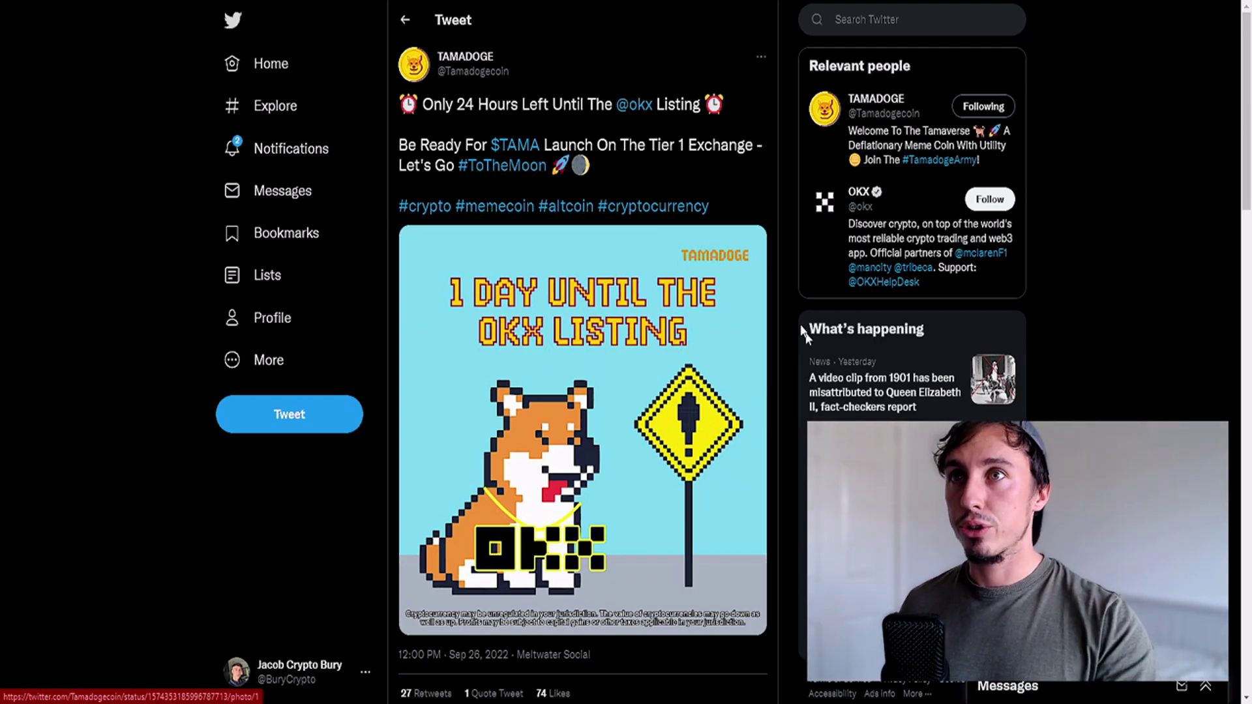
Step: Switch from the Tamadoge tweet to the OKX LUNA/USDC trading page
key("ctrl+Tab")
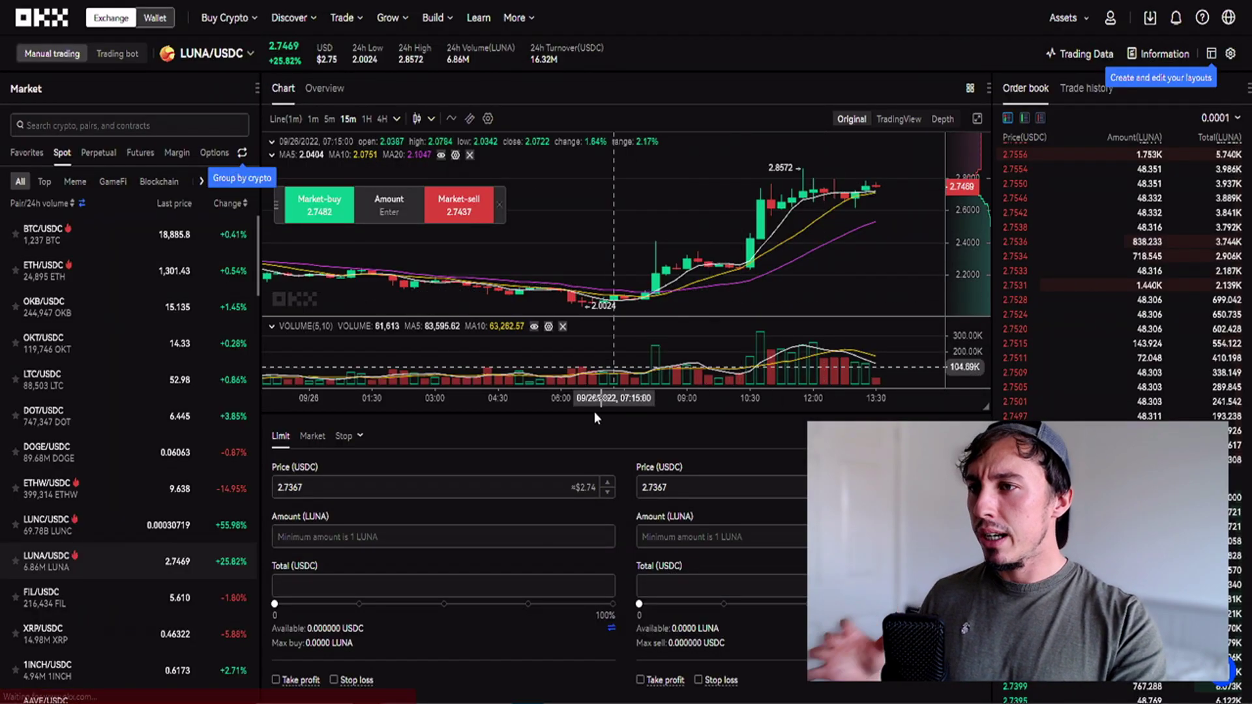
scroll(595, 412, "down", 5)
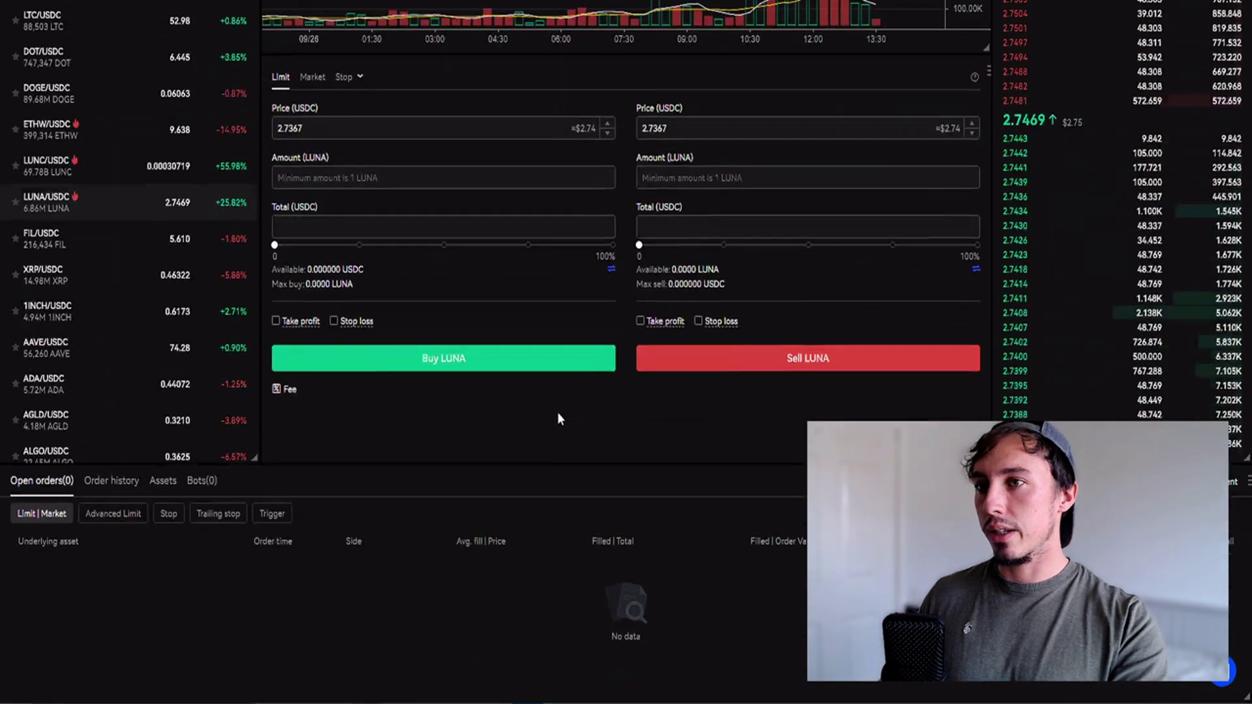
scroll(558, 419, "up", 5)
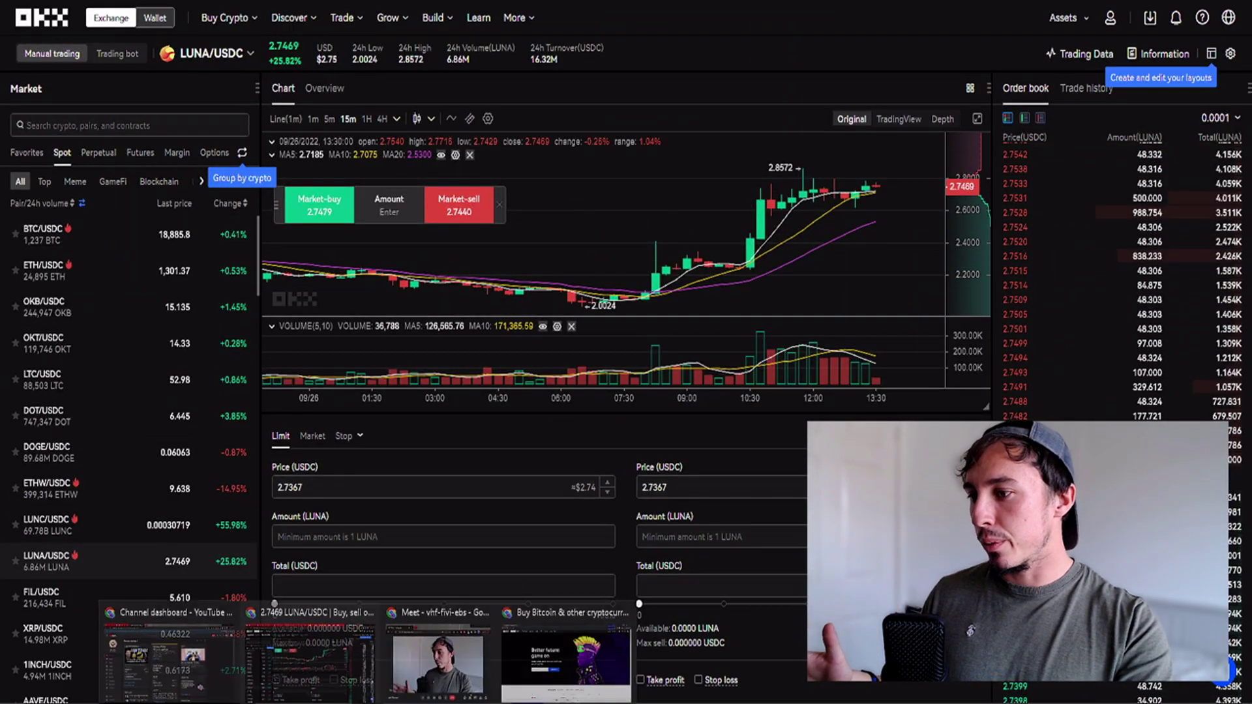
left_click(568, 656)
scroll(598, 314, "down", 5)
scroll(782, 386, "down", 5)
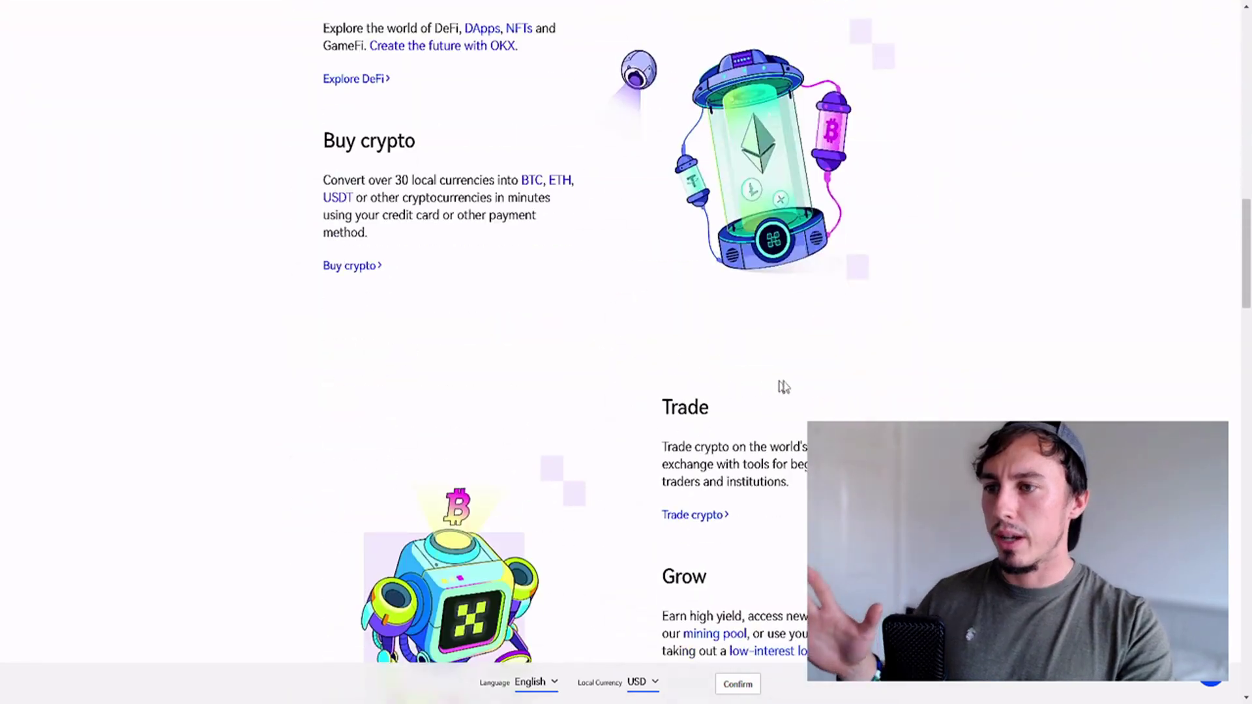
scroll(782, 387, "down", 5)
scroll(880, 392, "down", 5)
scroll(967, 413, "down", 4)
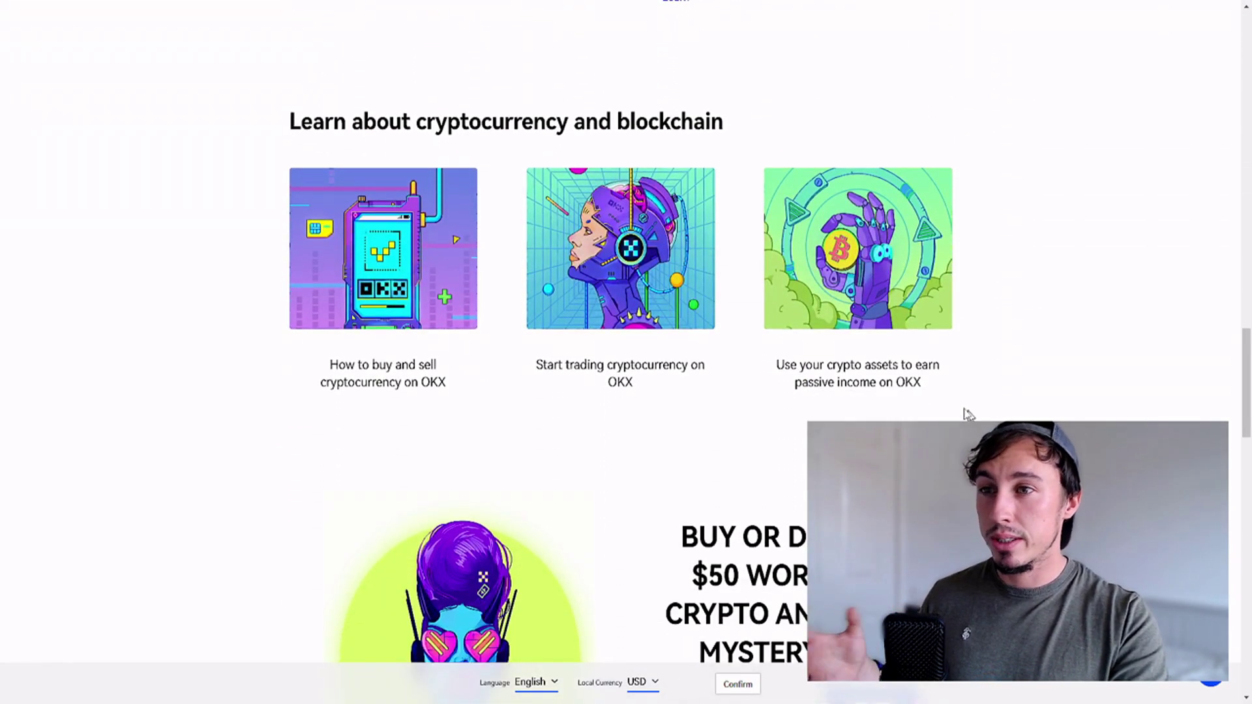
scroll(967, 413, "down", 3)
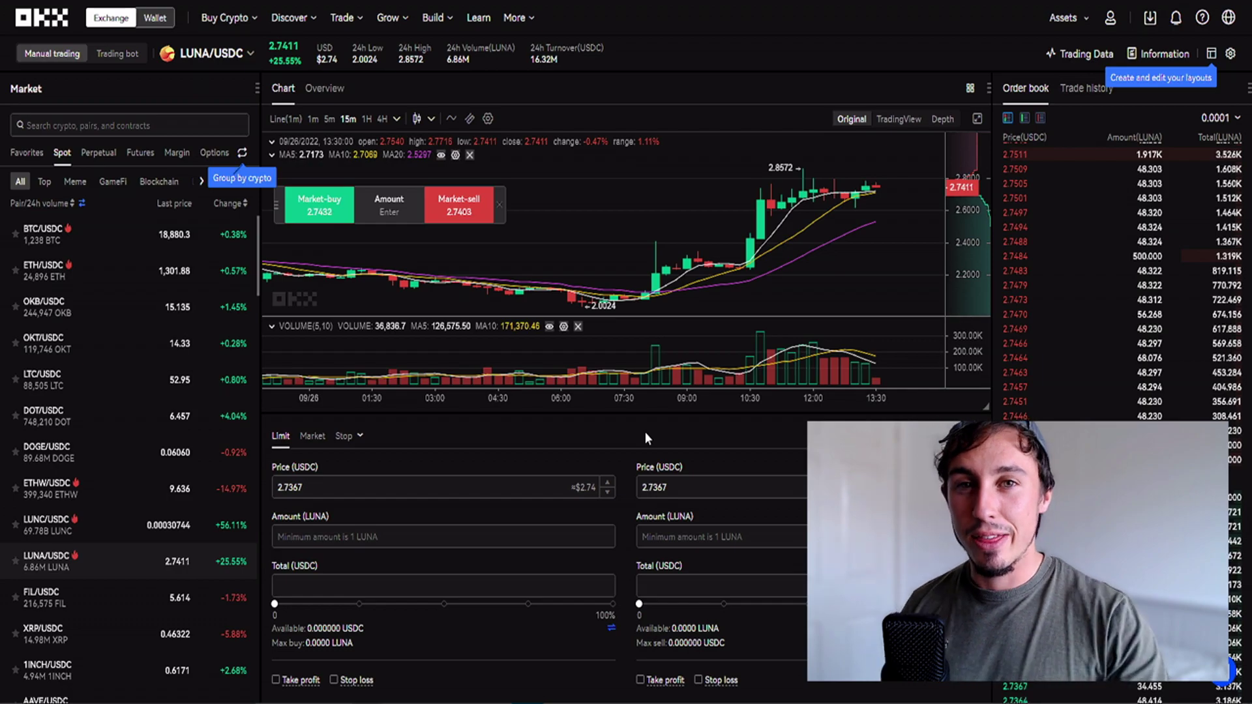
key("alt+Tab")
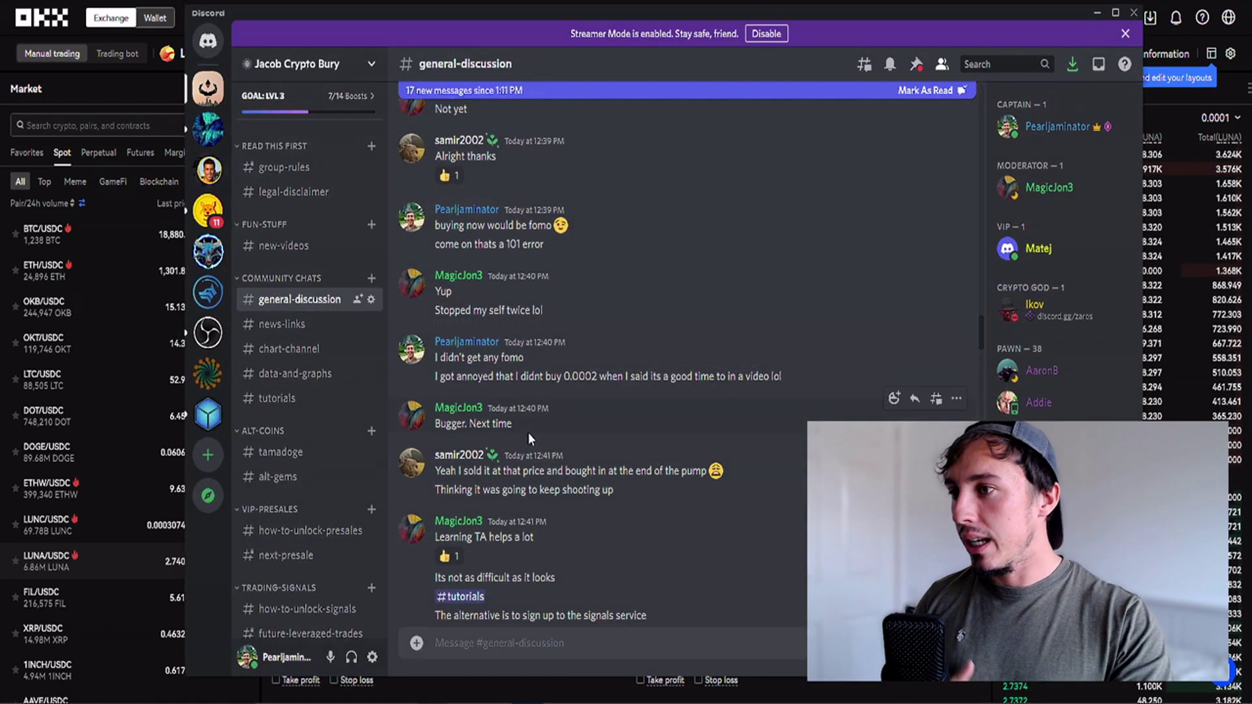
scroll(529, 433, "down", 5)
scroll(636, 443, "down", 5)
scroll(638, 438, "down", 5)
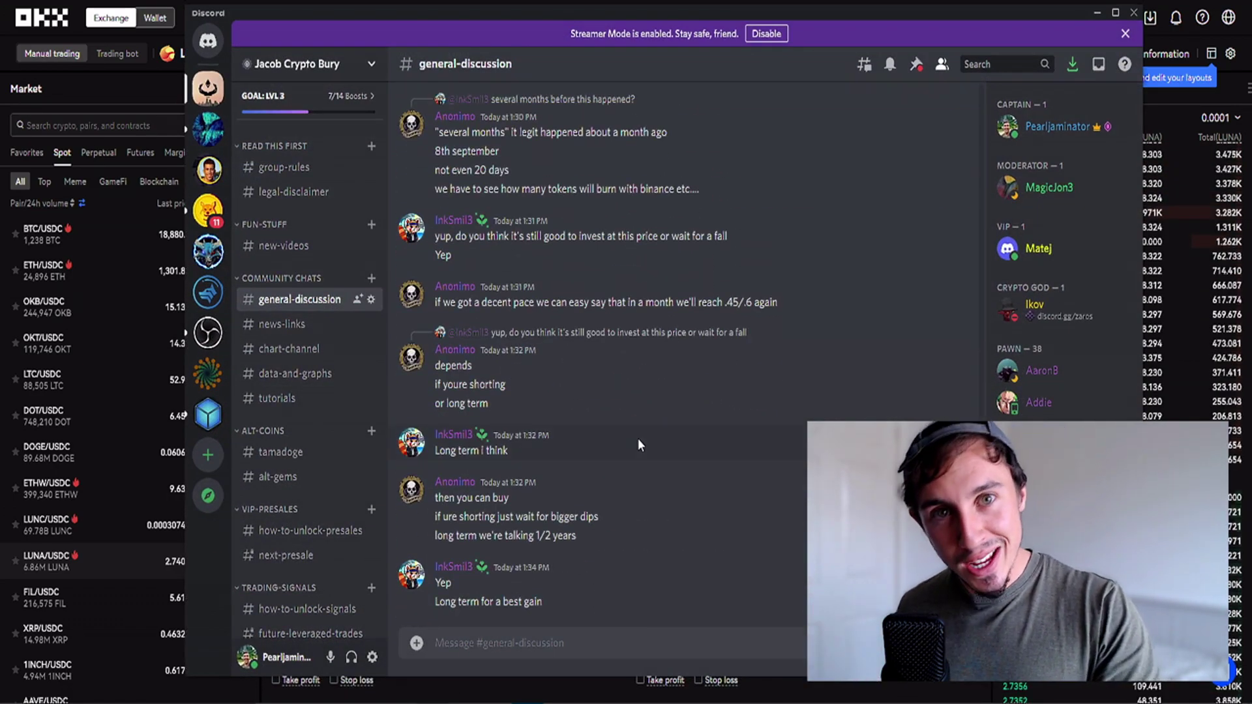
scroll(638, 439, "up", 8)
scroll(638, 439, "up", 5)
scroll(638, 439, "up", 8)
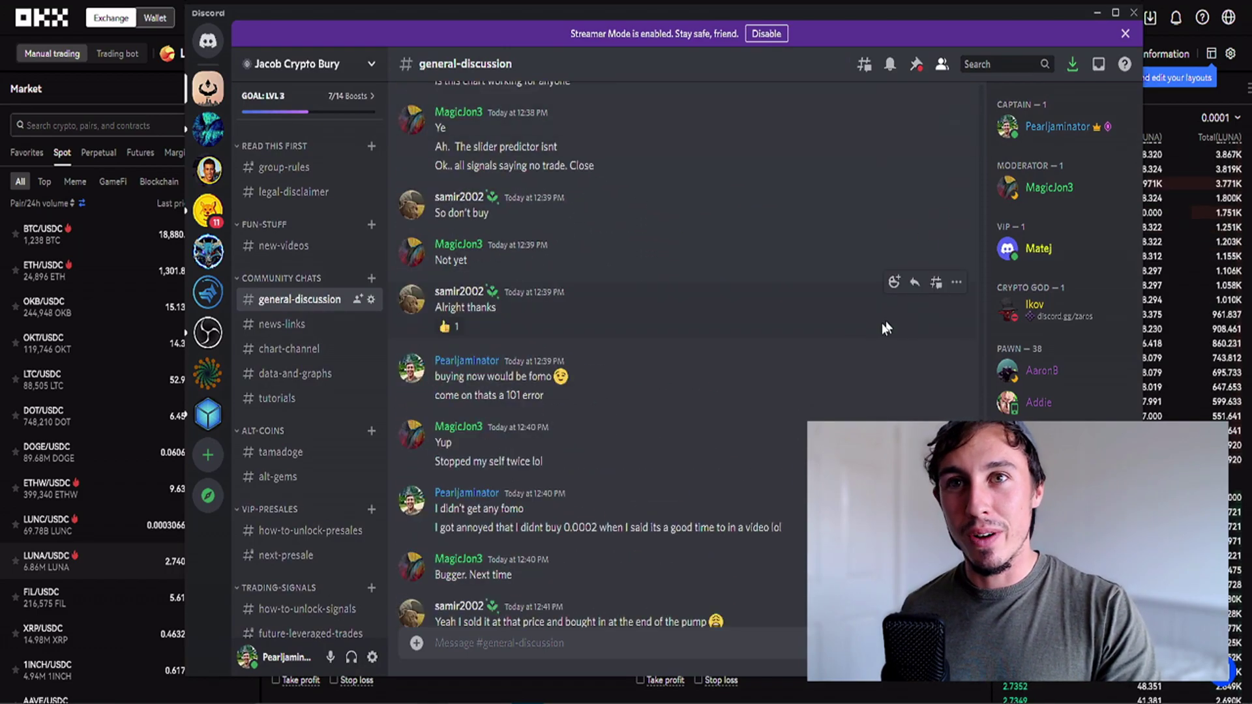
scroll(782, 350, "up", 8)
left_click(1097, 13)
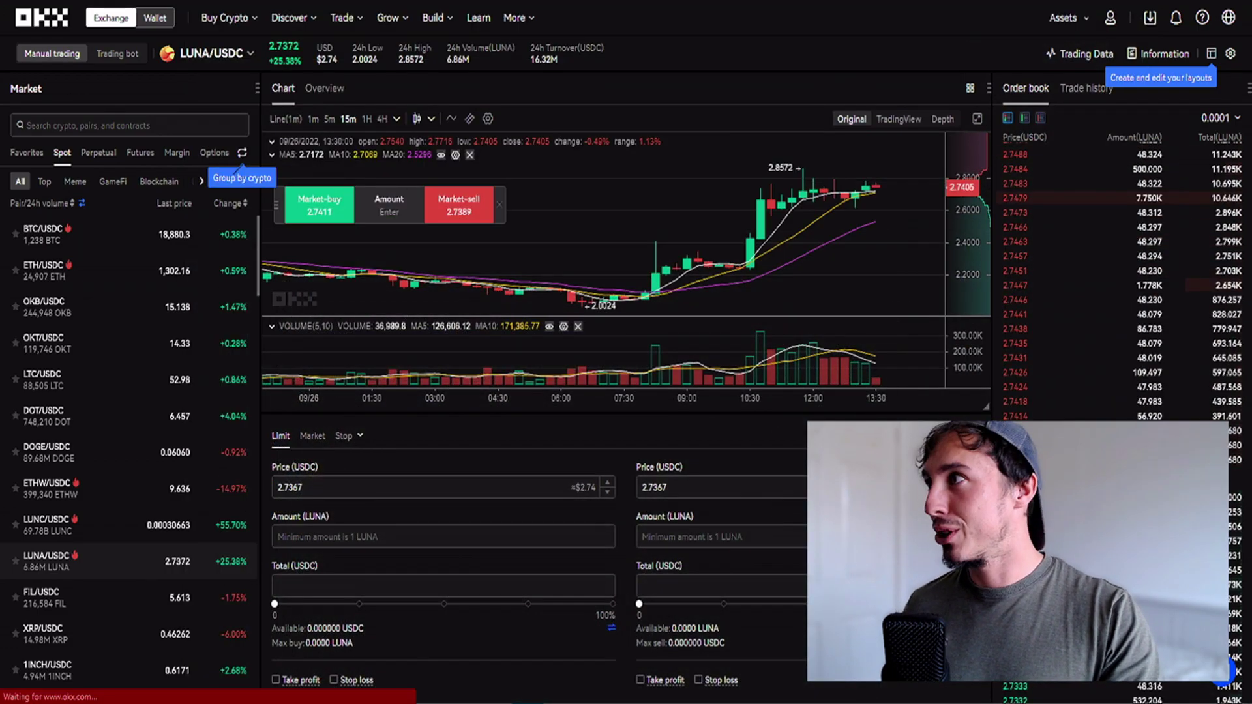
Step: Switch to Patreon and expand the full benefits of the £8 A Whole 'Lotta Love tier
key("alt+Tab")
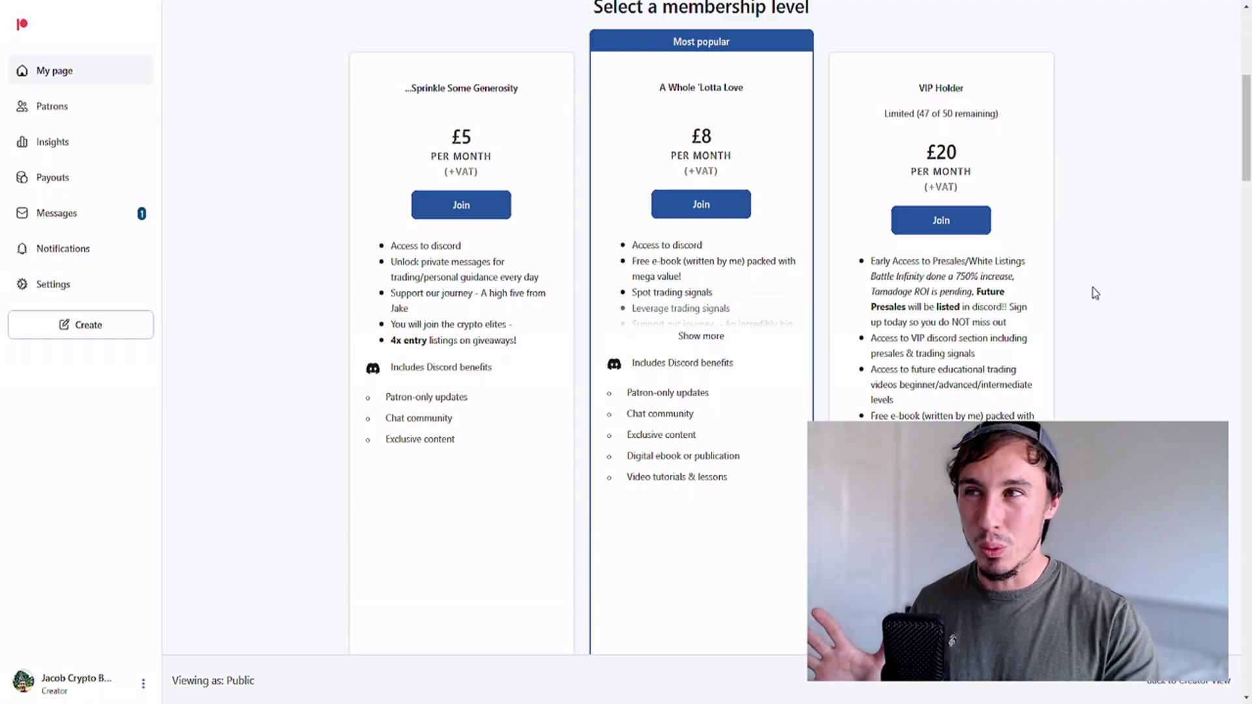
left_click(701, 336)
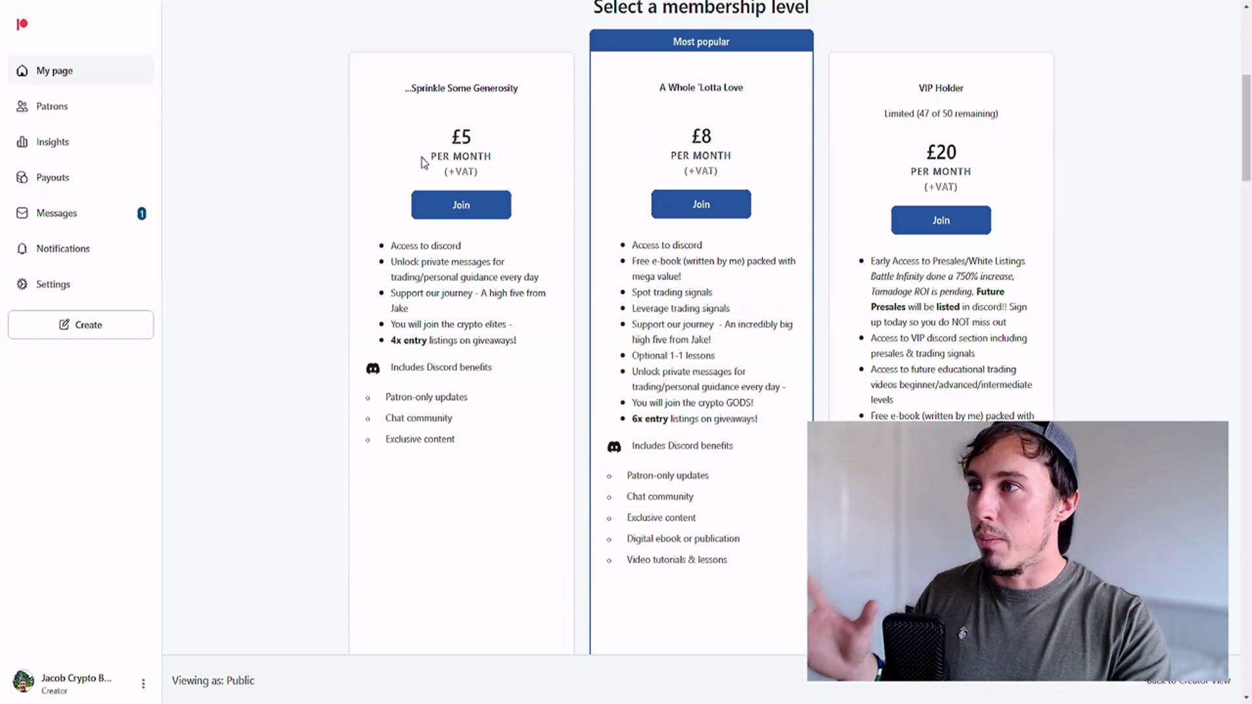